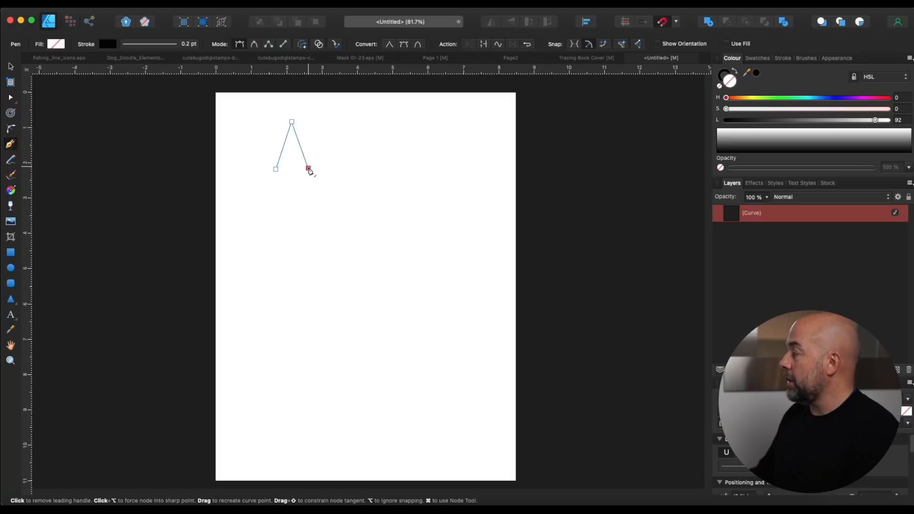
Give the inverted-V curve a dashed line stroke with a dash pattern of 2 and gap of 2.
click(725, 75)
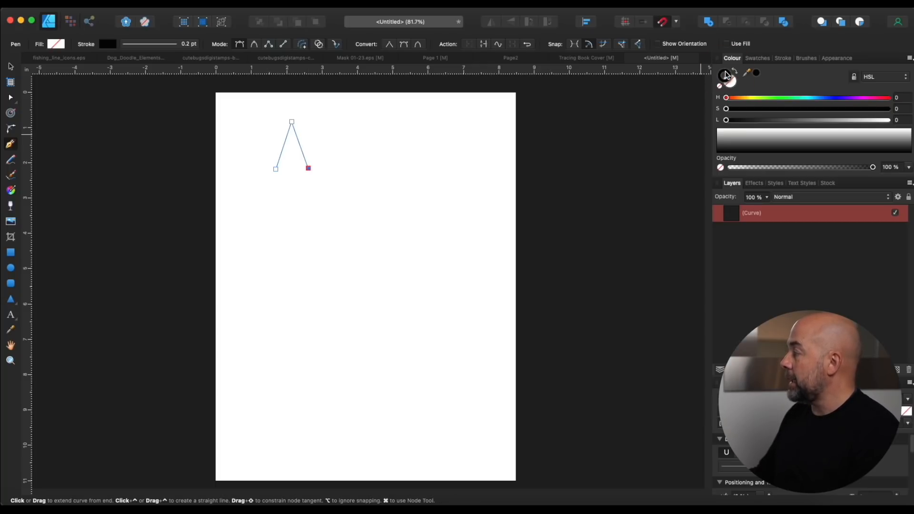
click(782, 59)
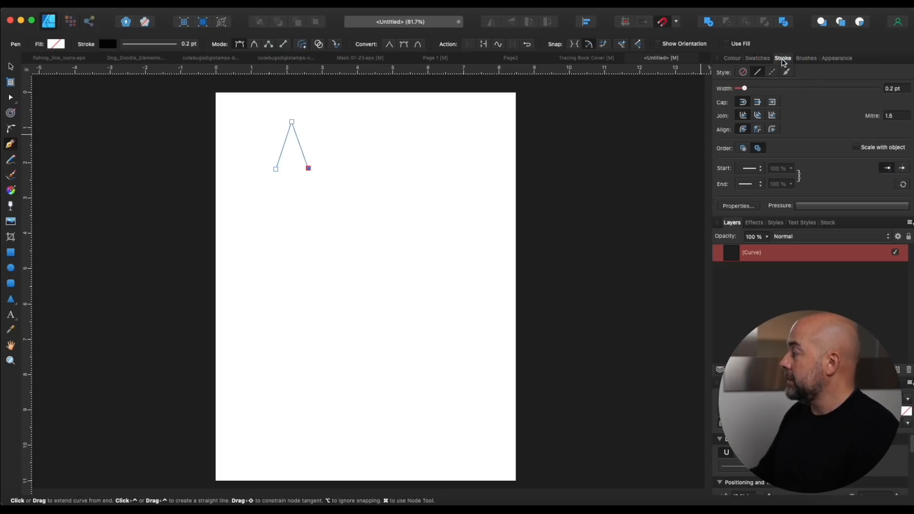
click(773, 72)
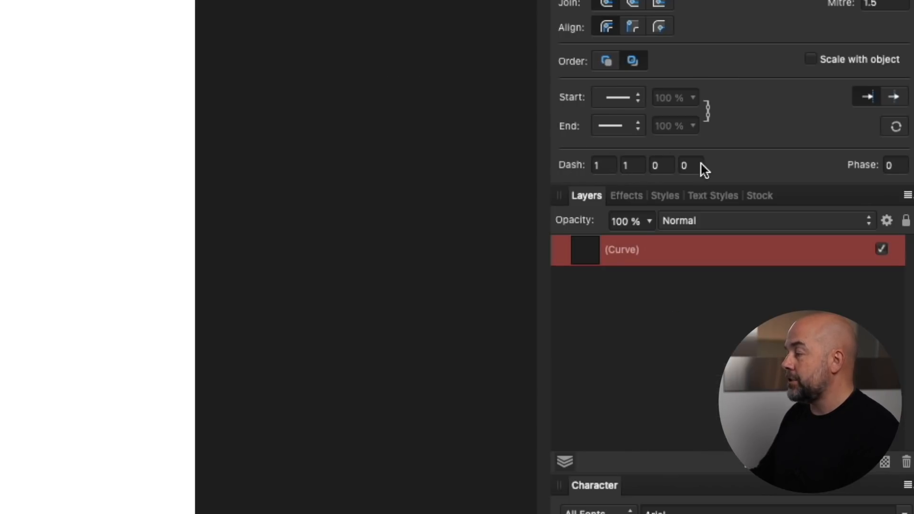
double_click(602, 165)
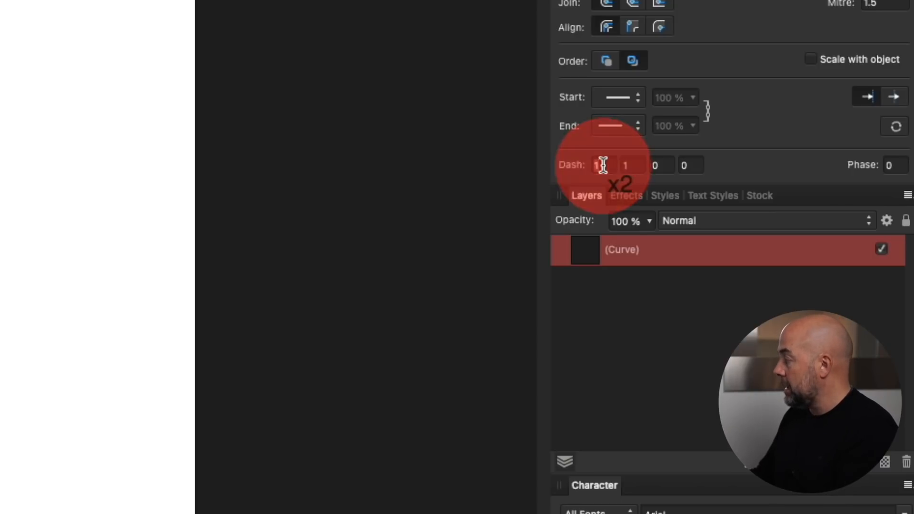
text(2)
click(628, 165)
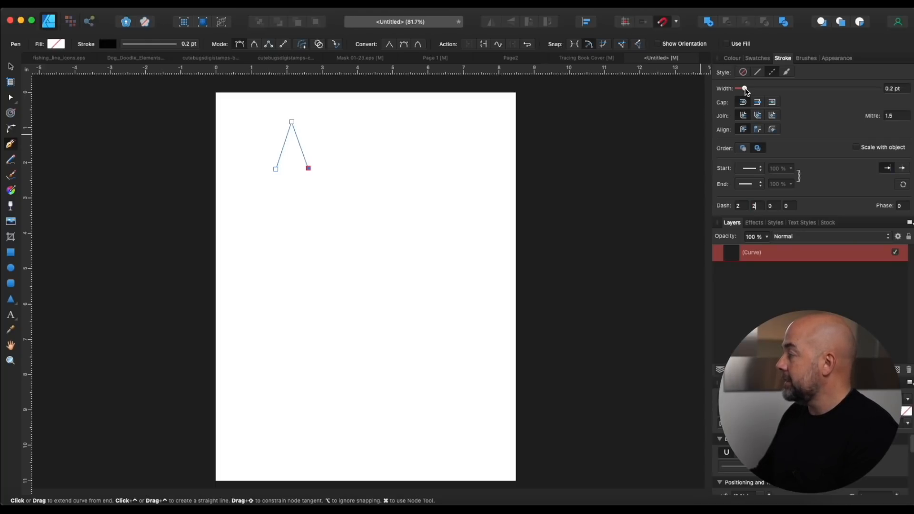
Increase the dashed inverted-V's stroke width to 3 pt and deselect the curve.
mouse_move(745, 89)
mouse_down()
mouse_move(796, 89)
mouse_move(775, 90)
mouse_up()
click(772, 205)
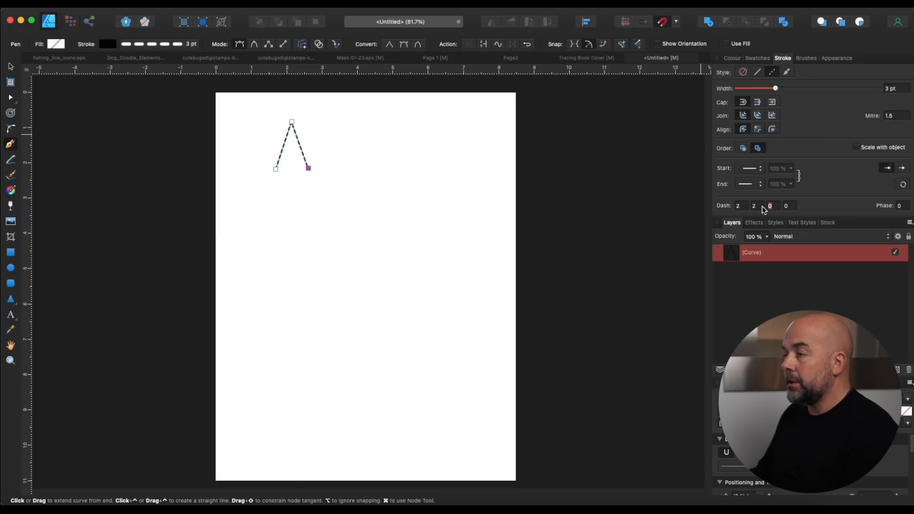
click(11, 68)
click(416, 227)
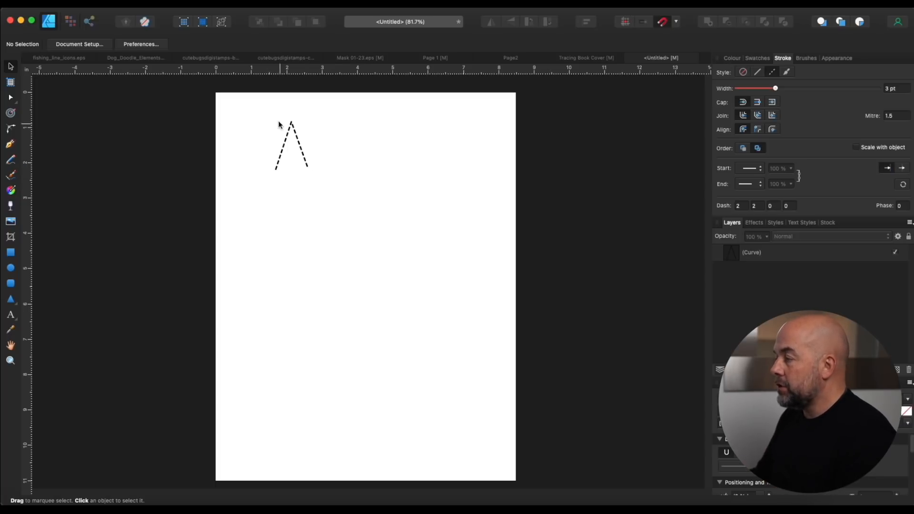
Duplicate the dashed inverted-V side by side into a row of five forming a zigzag, and shift the row slightly right and down.
drag(266, 112, 319, 190)
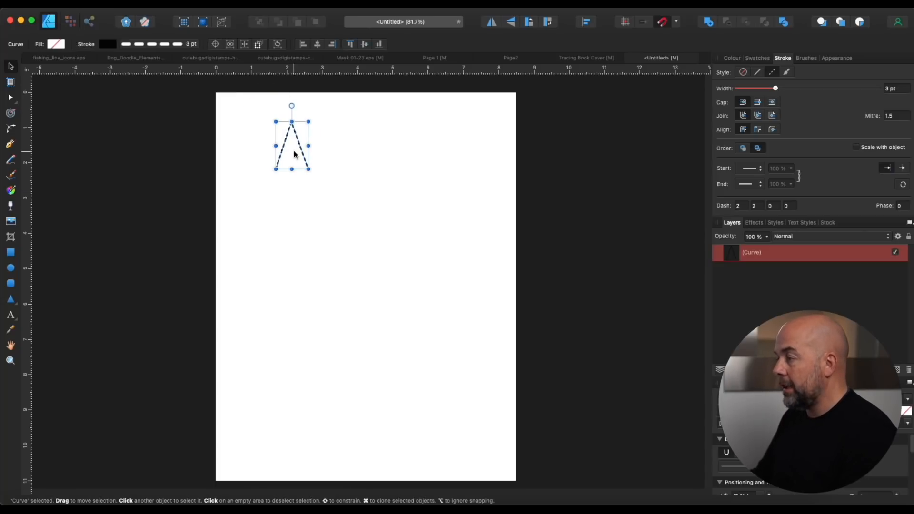
drag(294, 154, 418, 156)
drag(263, 120, 458, 178)
drag(393, 165, 400, 168)
click(416, 206)
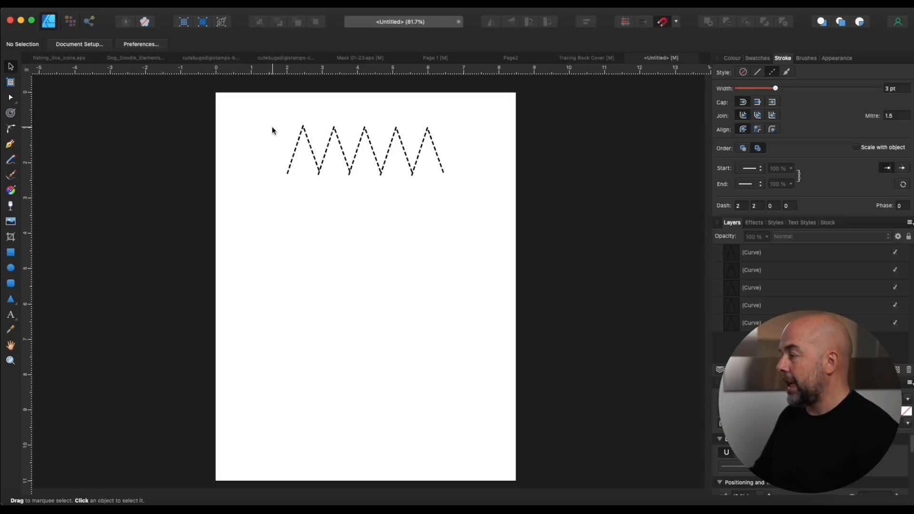
Recolour the strokes of all five zigzag curves to hex CCCCCC using the RGB Hex colour mode.
drag(272, 125, 461, 199)
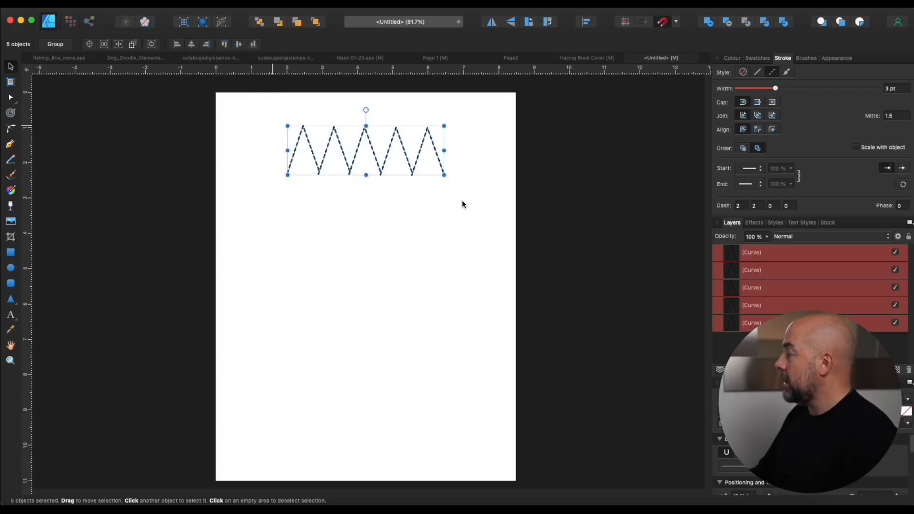
click(733, 58)
click(870, 78)
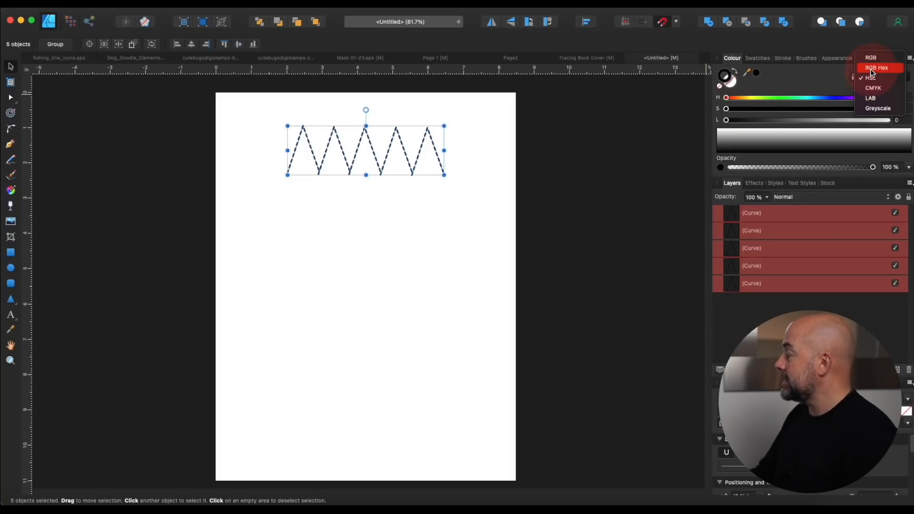
click(871, 68)
click(899, 131)
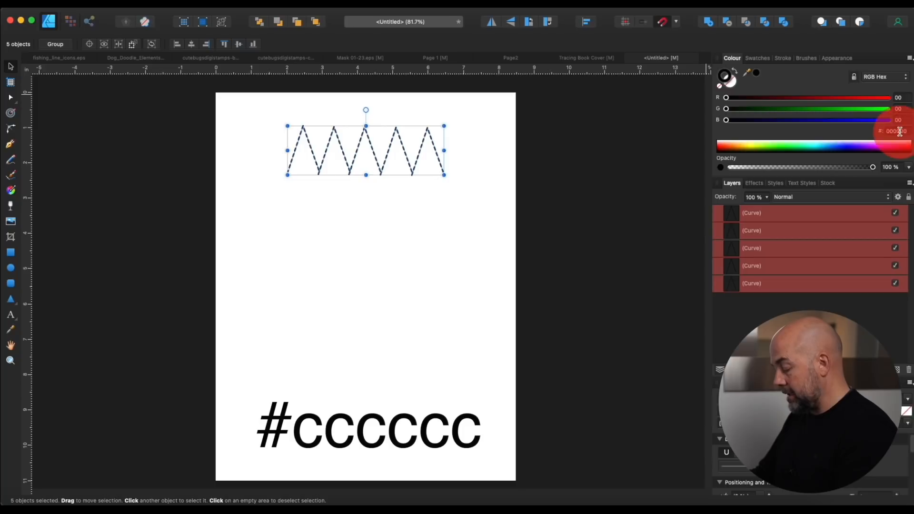
key(BackSpace)
text(cccccc)
key(Return)
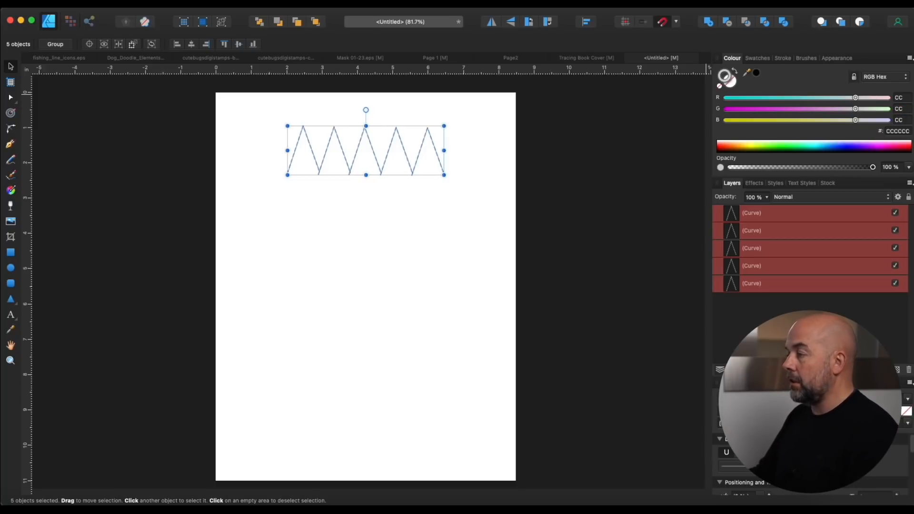
click(404, 222)
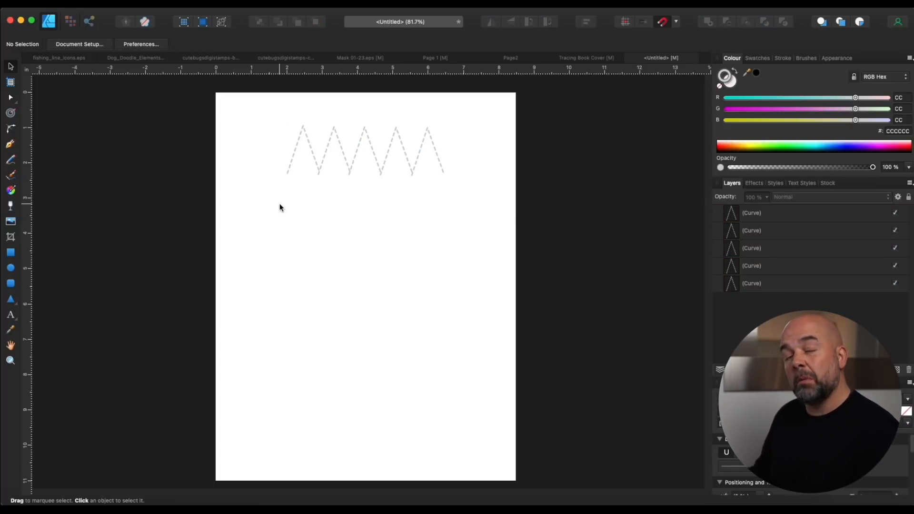
Start a wave below the zigzag with the Pen tool, drawing the first upward arc and removing its leading handle.
click(11, 146)
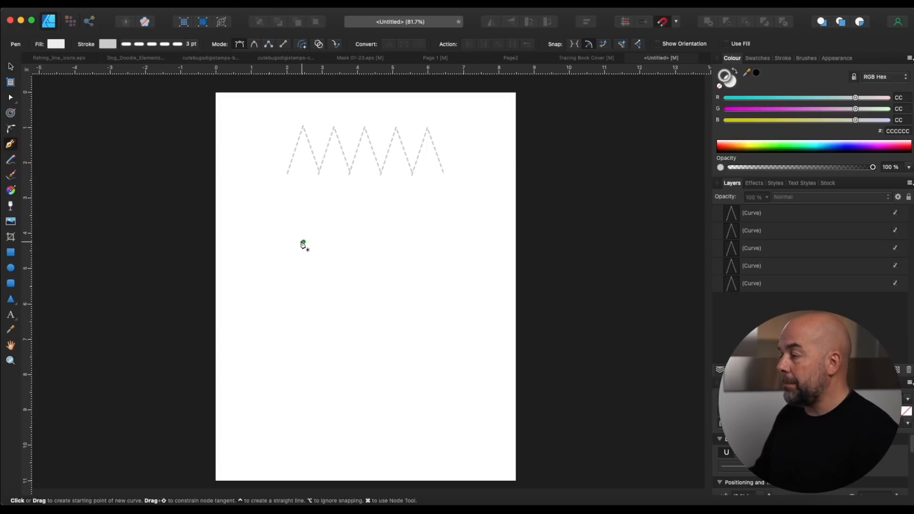
click(287, 220)
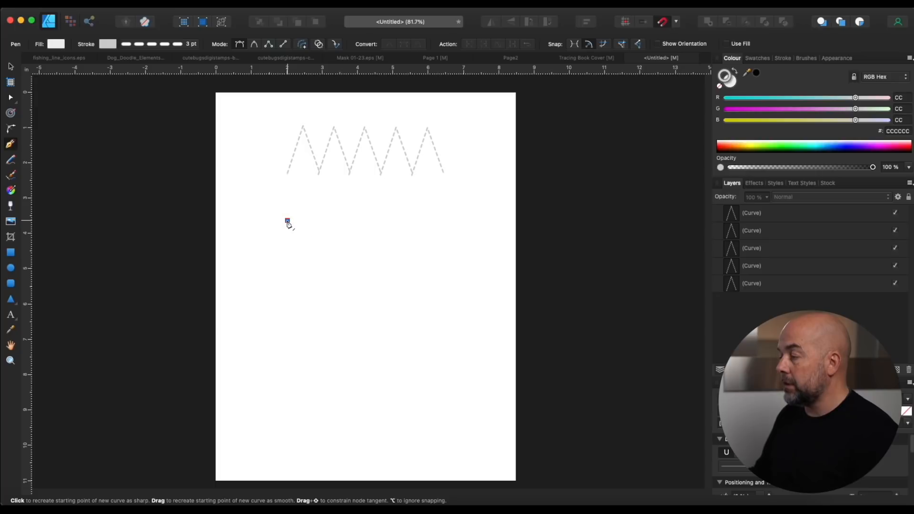
click(329, 221)
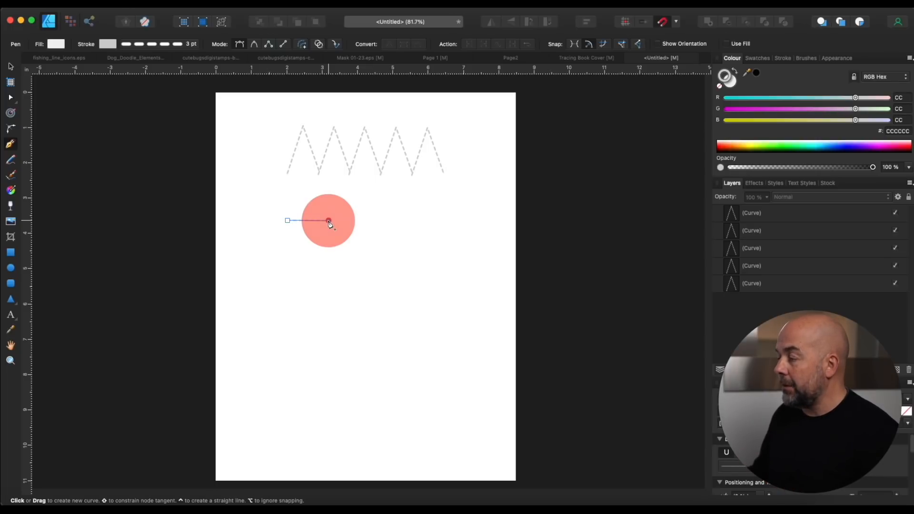
drag(329, 221, 348, 242)
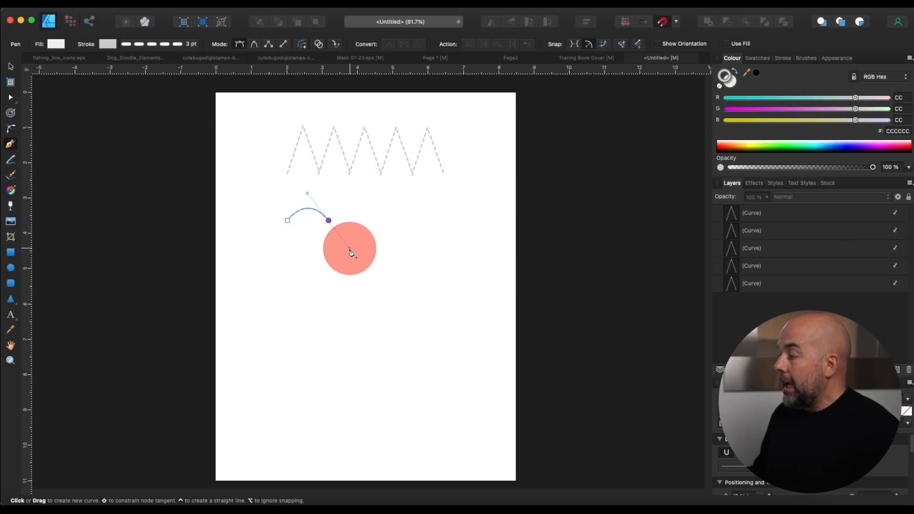
drag(349, 250, 349, 251)
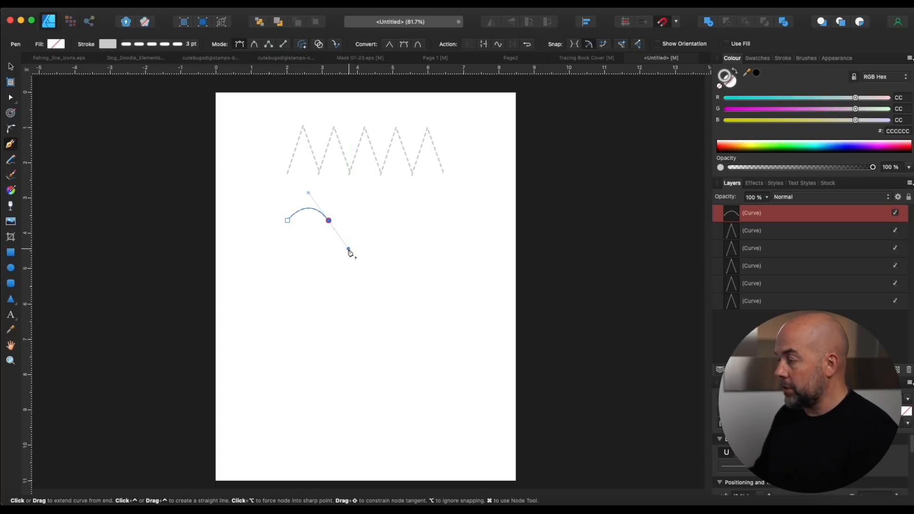
click(349, 250)
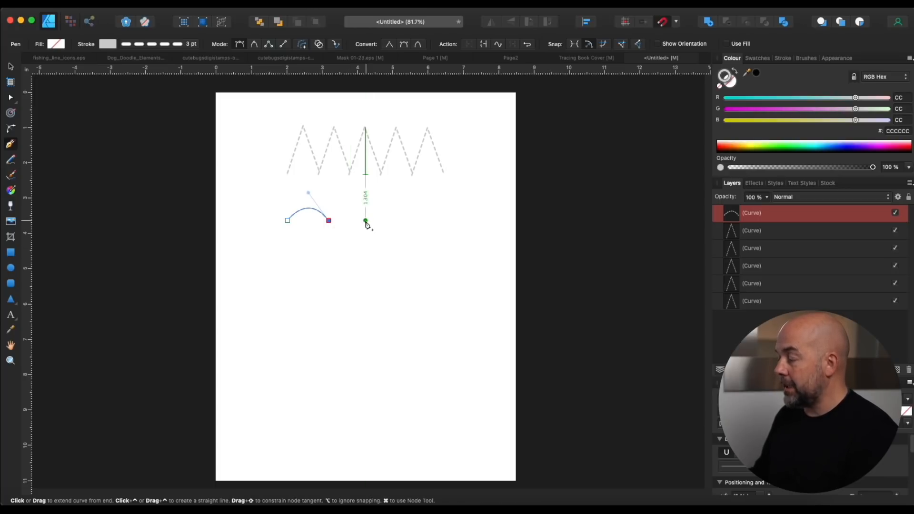
Extend the wave with a trough, a second crest and a second trough along the same baseline, and finish the curve.
click(365, 220)
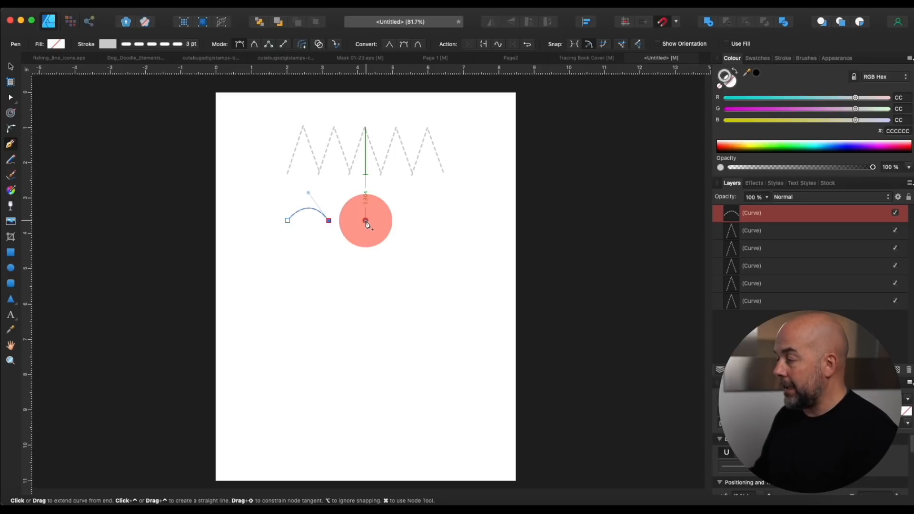
drag(365, 222, 385, 202)
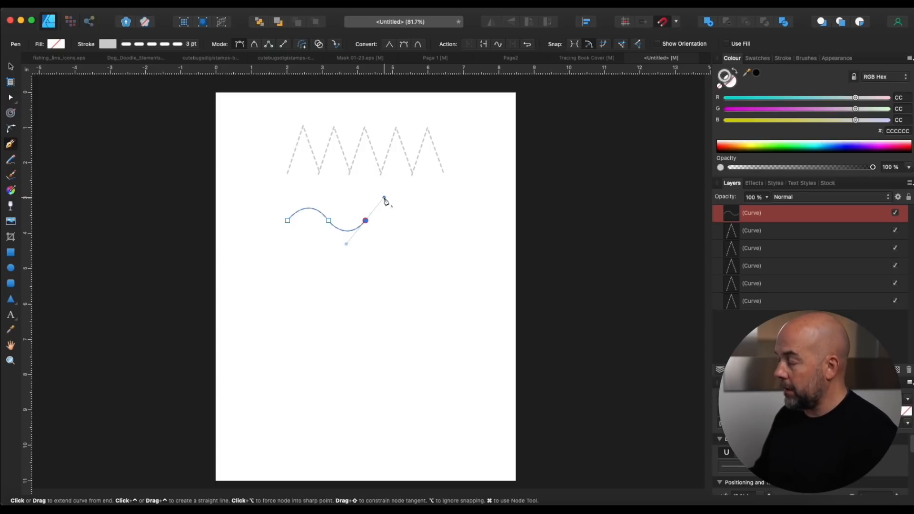
click(386, 202)
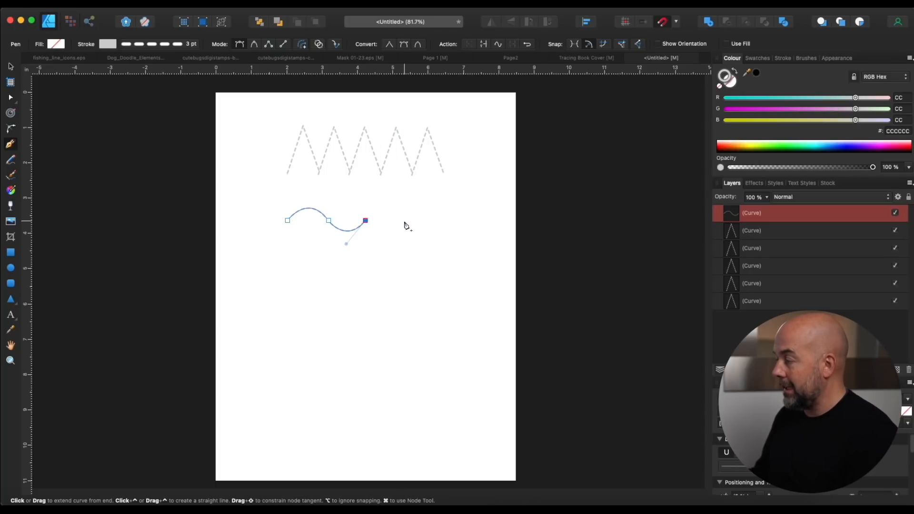
drag(404, 221, 459, 196)
click(438, 219)
click(11, 66)
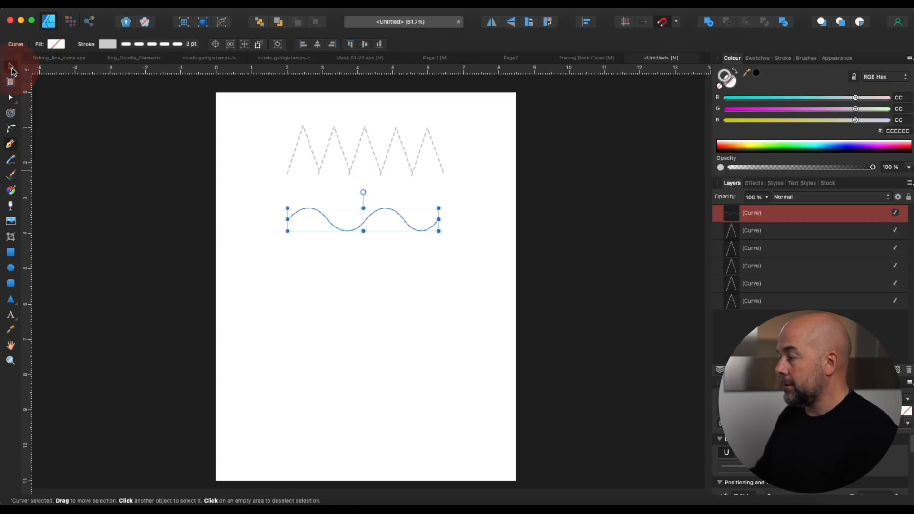
Reposition the wave beneath the zigzag and enlarge it slightly to span roughly the zigzag's width.
drag(361, 219, 368, 222)
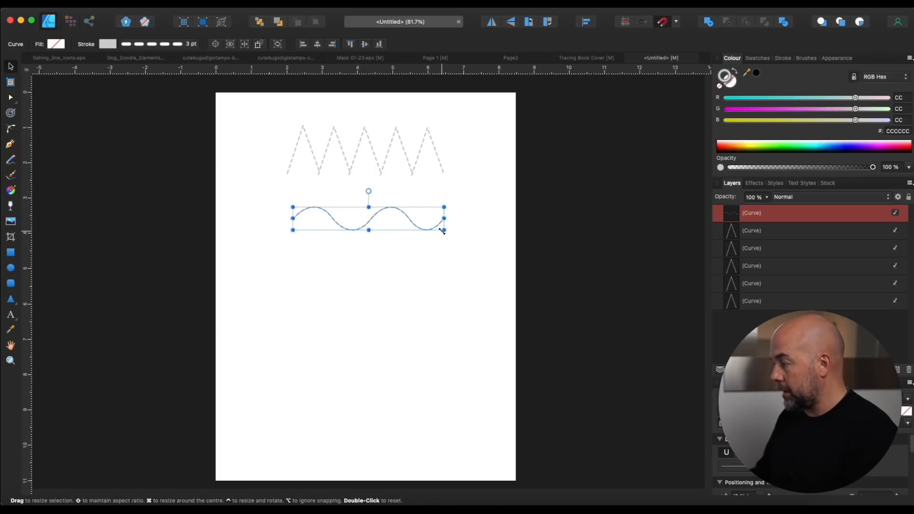
drag(443, 230, 451, 233)
click(403, 270)
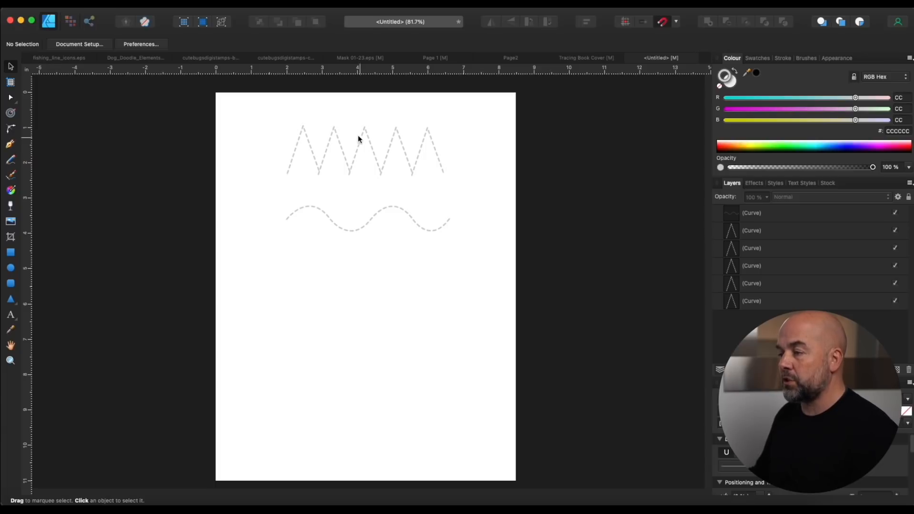
Draw an open right-angle path below the wave with the Pen tool: about 1.1 in horizontally, then about 0.9 in straight up.
click(10, 147)
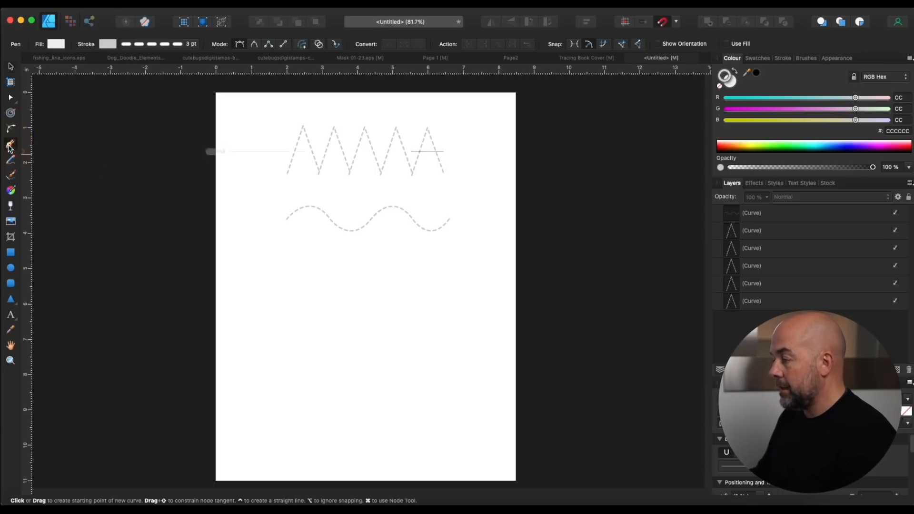
click(287, 274)
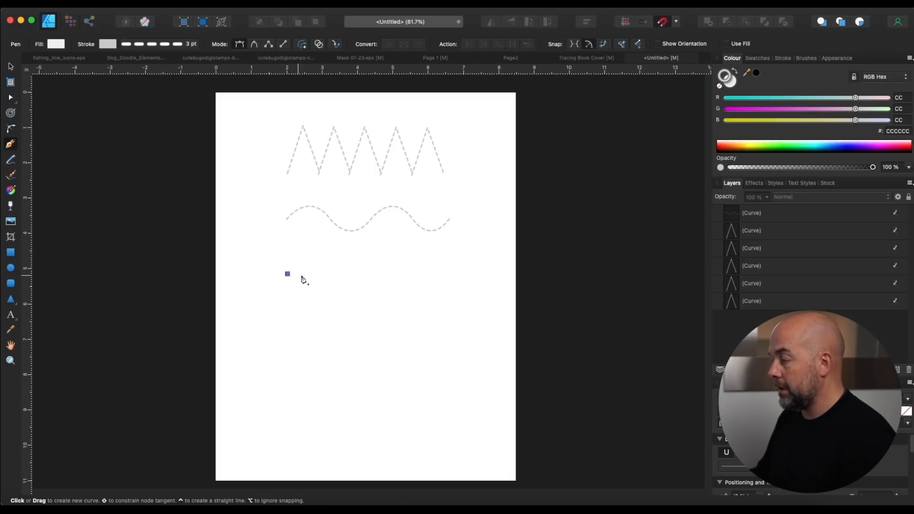
click(326, 274)
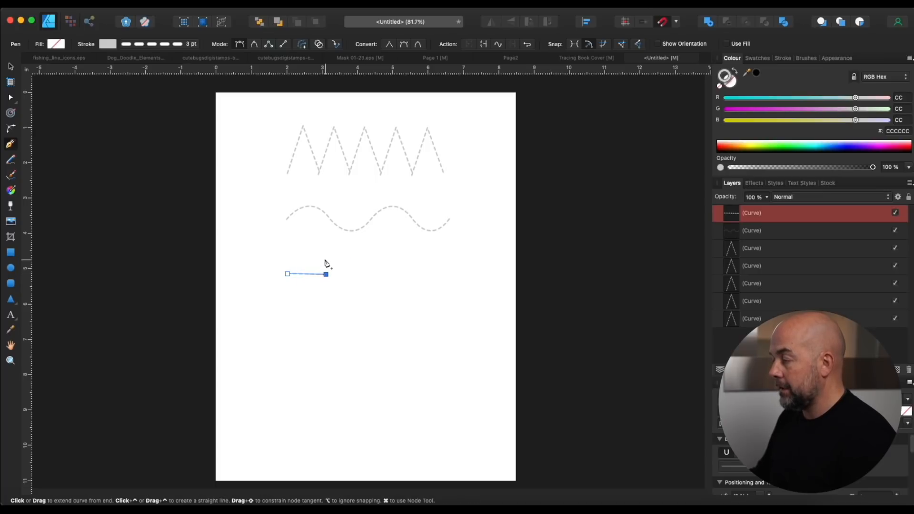
click(326, 243)
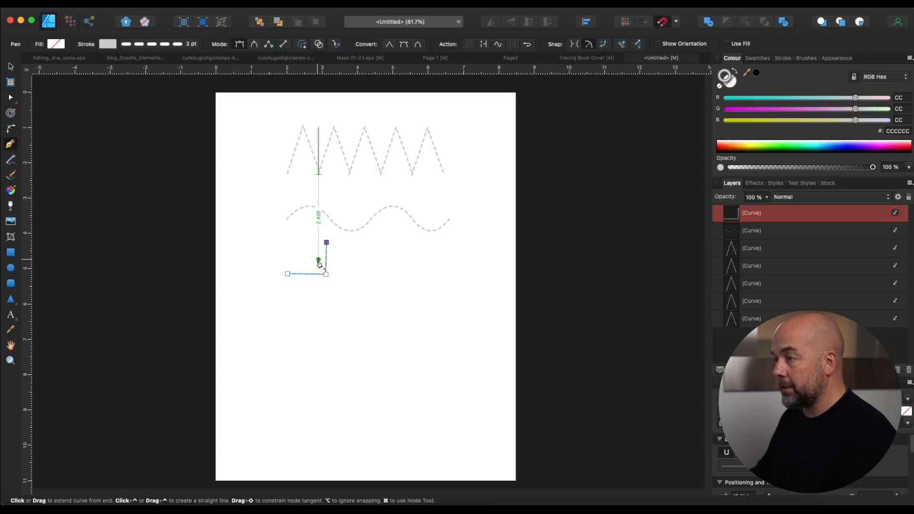
click(11, 69)
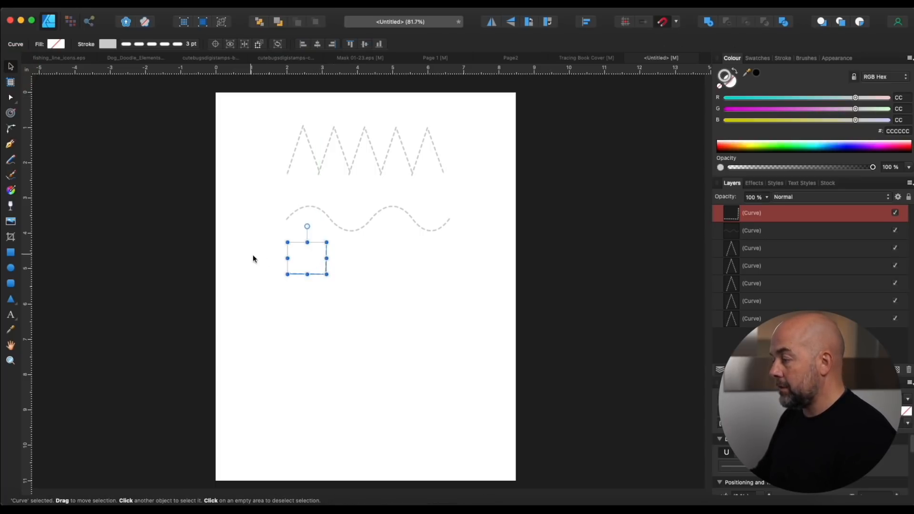
Duplicate the right-angle path to the right so it adjoins the original, and flip the copy vertically.
click(271, 247)
drag(273, 244, 351, 285)
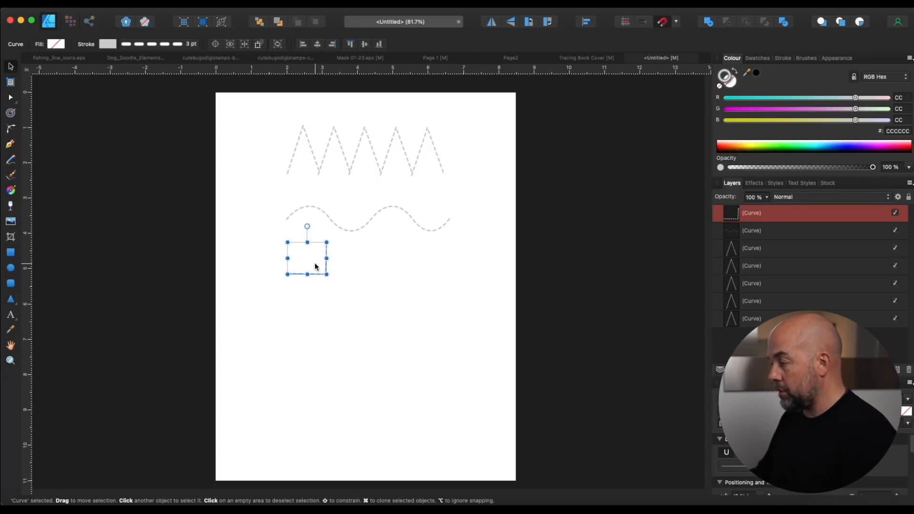
drag(315, 263, 352, 263)
right_click(352, 263)
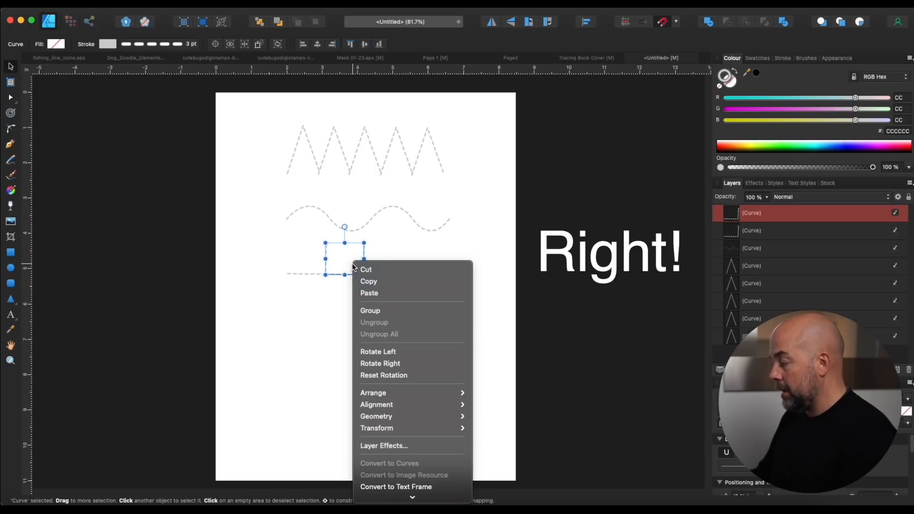
mouse_move(405, 426)
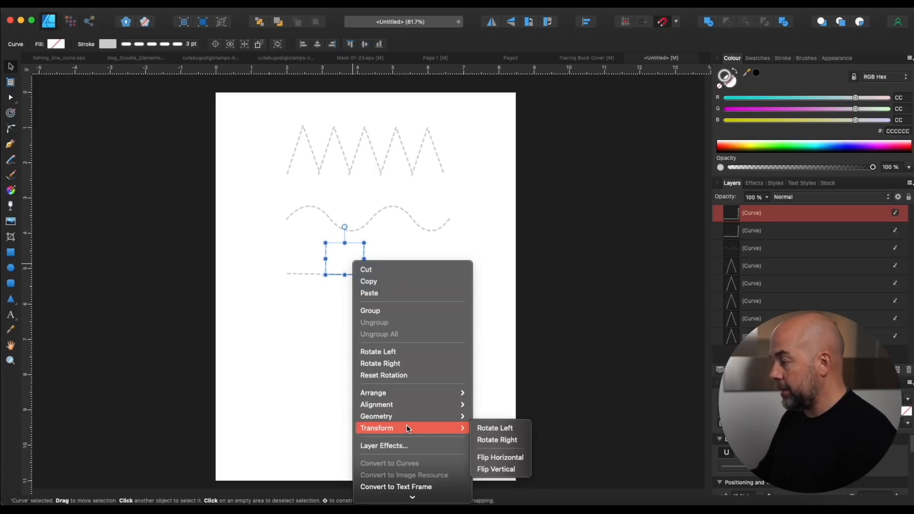
click(500, 468)
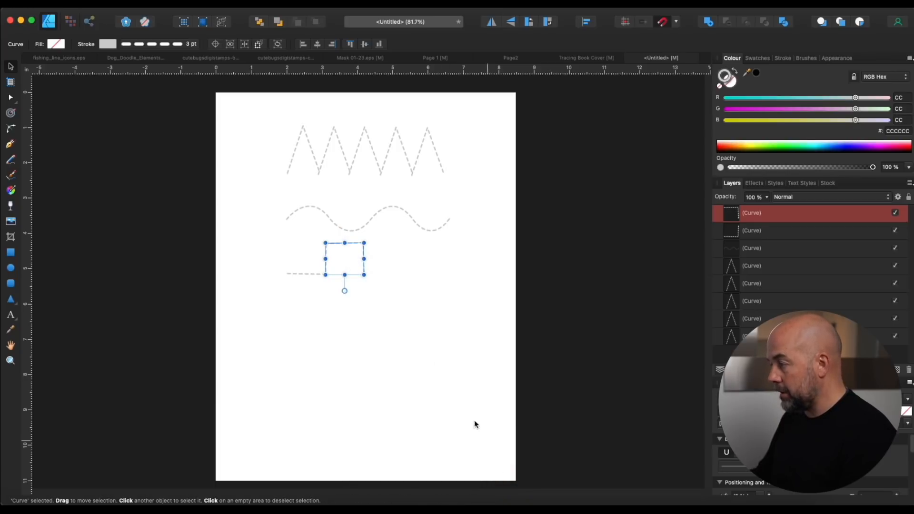
Duplicate the last right-angle path to the right so it adjoins the stepped line, and flip the copy vertically.
drag(353, 265, 381, 263)
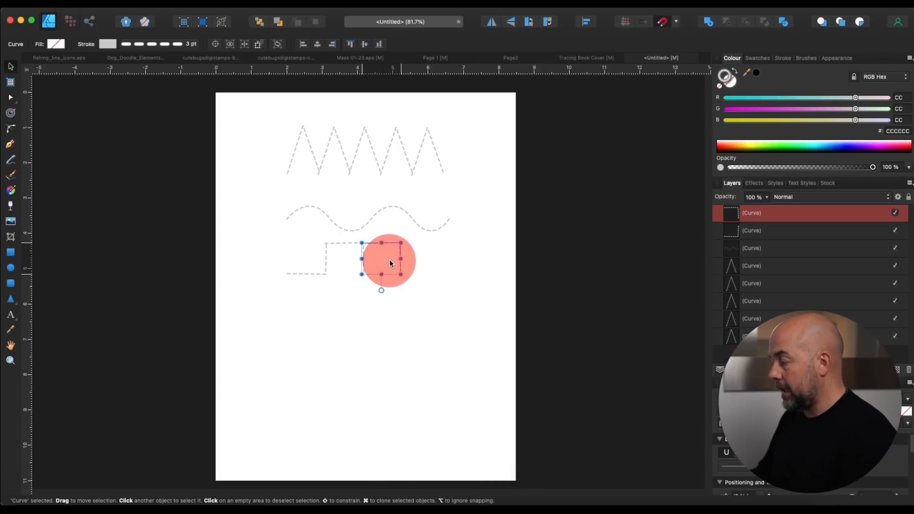
right_click(389, 264)
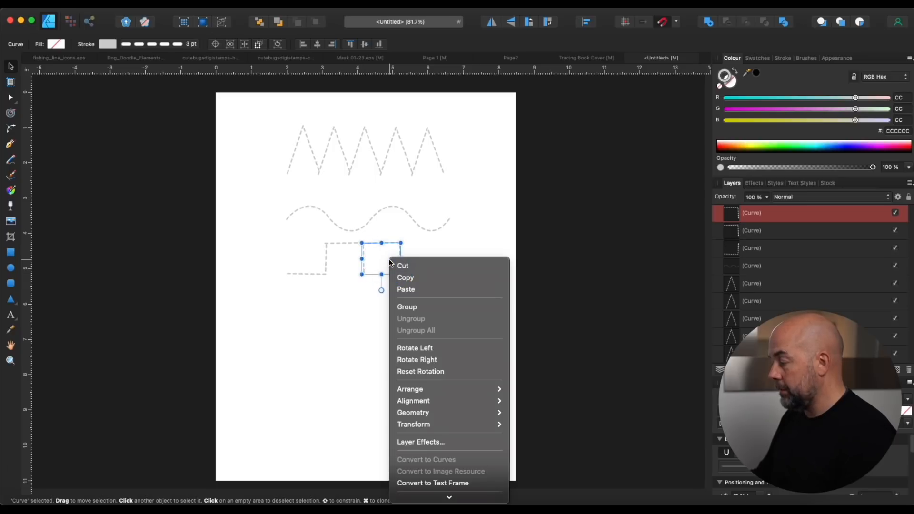
mouse_move(421, 427)
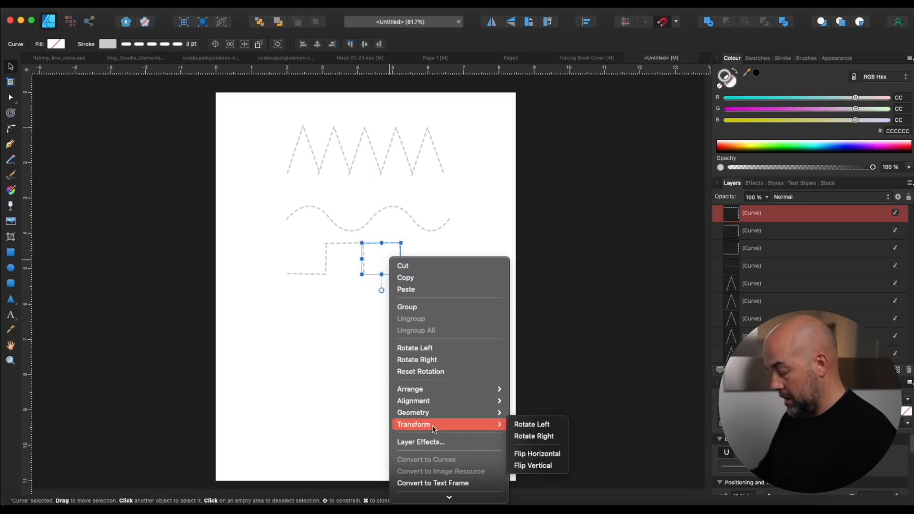
click(523, 465)
Add a fourth right-angle piece by duplicating the newest one to the right, flip it vertically, and deselect it.
drag(389, 264, 427, 264)
right_click(426, 265)
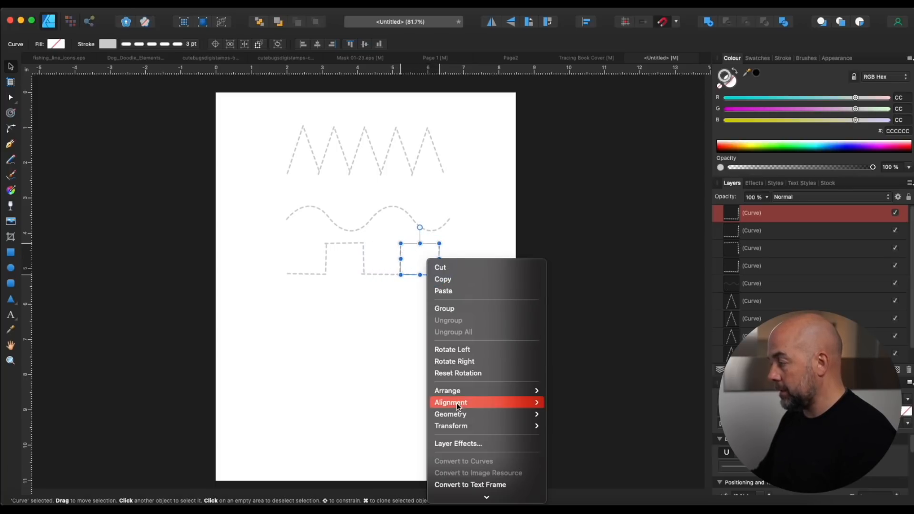
mouse_move(495, 426)
click(554, 468)
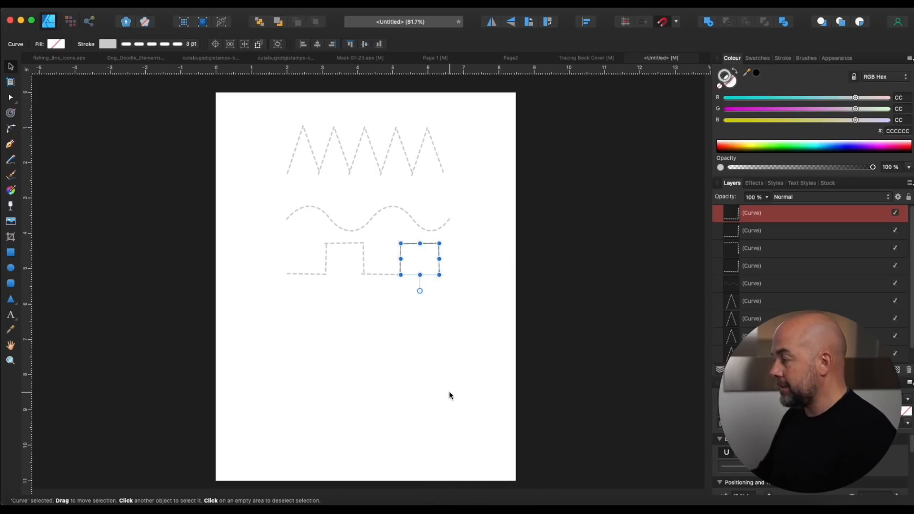
click(448, 394)
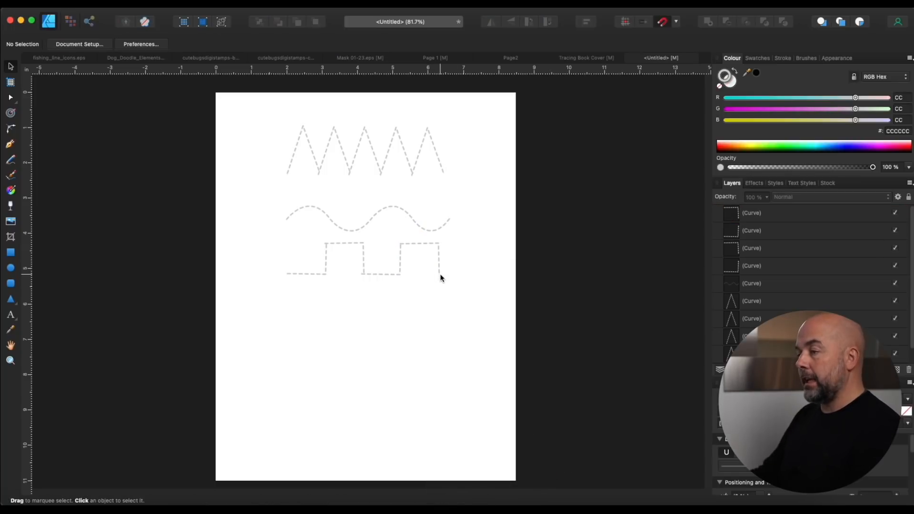
Draw a horizontal line about 1 in long with the Pen tool from the lower right end of the stepped line.
click(11, 145)
click(439, 274)
click(474, 274)
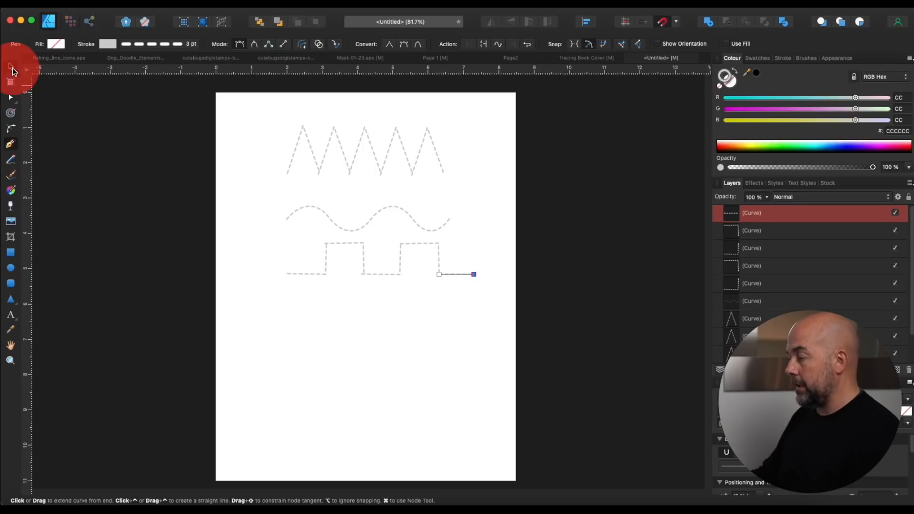
Select the five pieces of the stepped line, move them lower to clear the wave, and scale them down slightly.
click(12, 71)
click(385, 255)
drag(280, 248, 456, 287)
click(392, 265)
drag(392, 266, 382, 285)
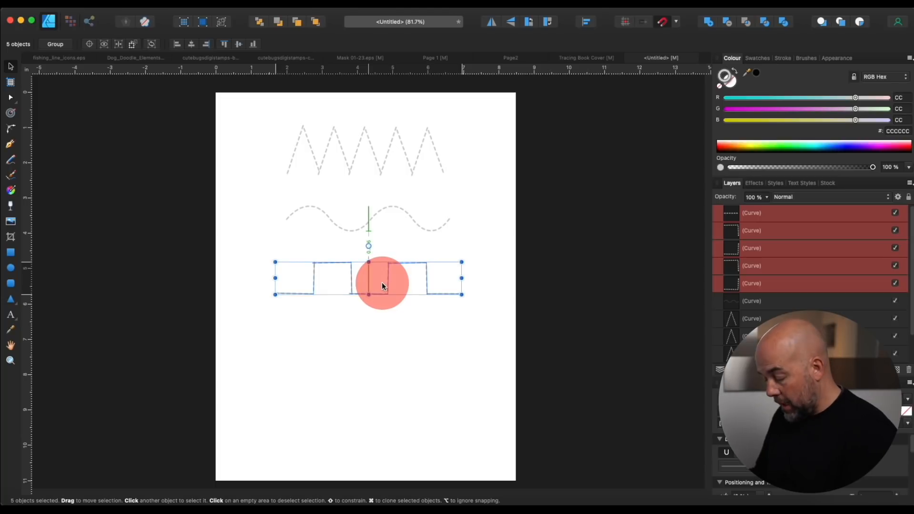
drag(383, 284, 383, 291)
click(387, 341)
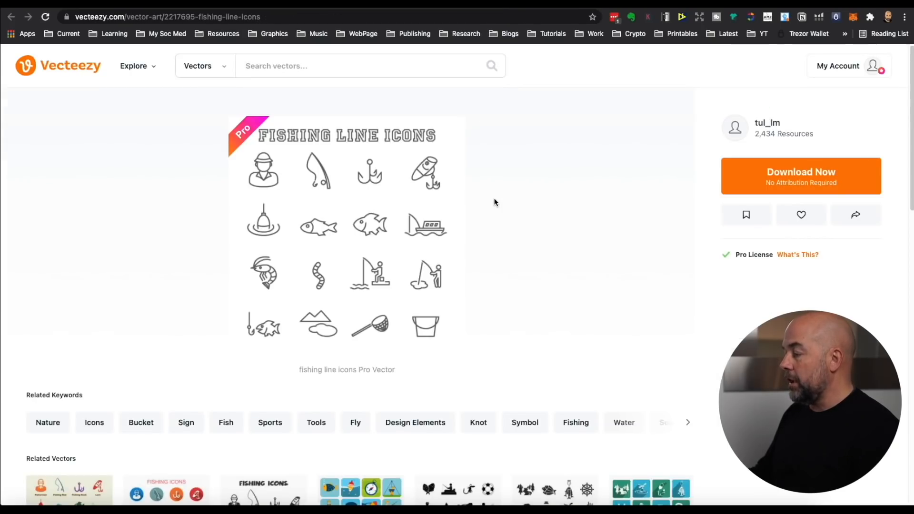
Switch to the browser and look through the fishing line icons page and the uploader's monkey vectors on Vecteezy.
scroll(488, 281, down, 15)
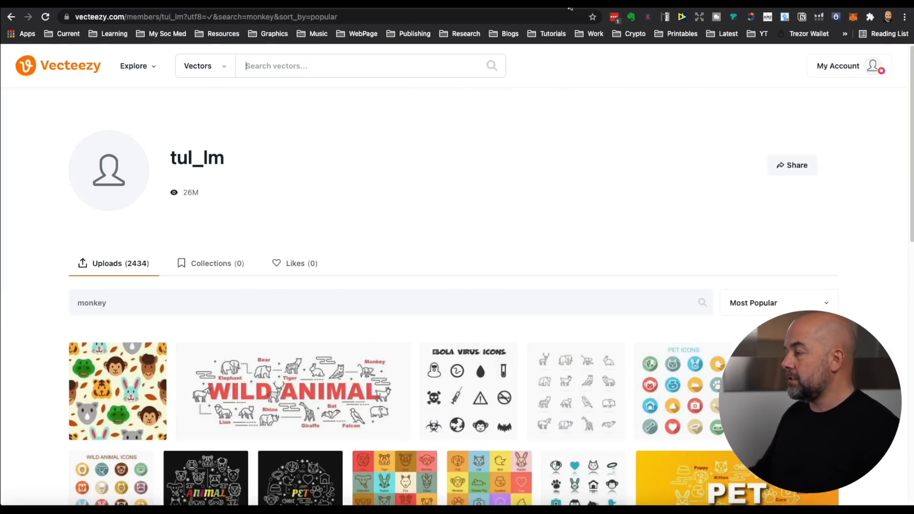
click(592, 6)
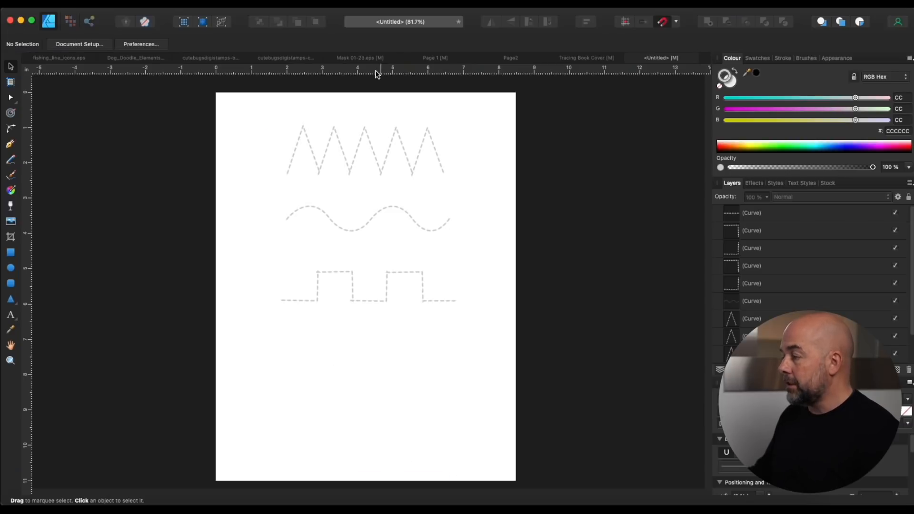
Copy the fishing rod icon from fishing_line_icons.eps into the tracing page and place it at the left end of the zigzag.
click(56, 59)
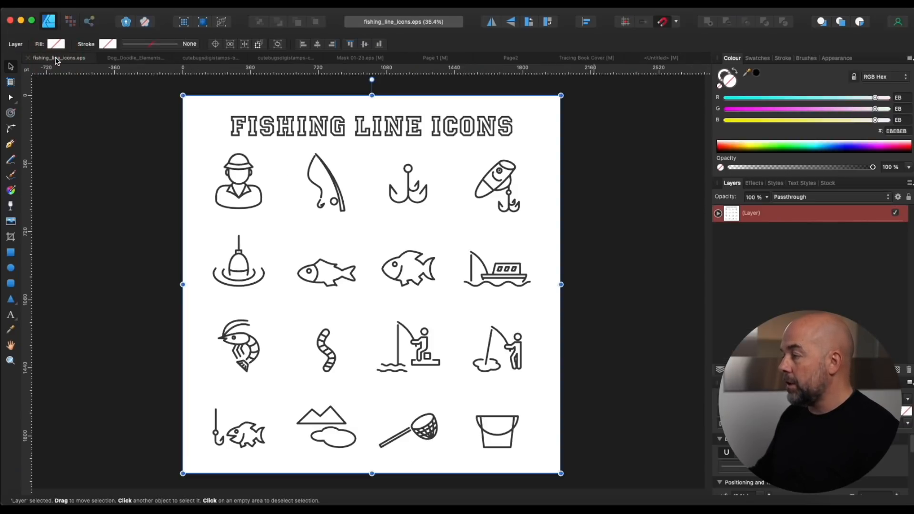
click(251, 165)
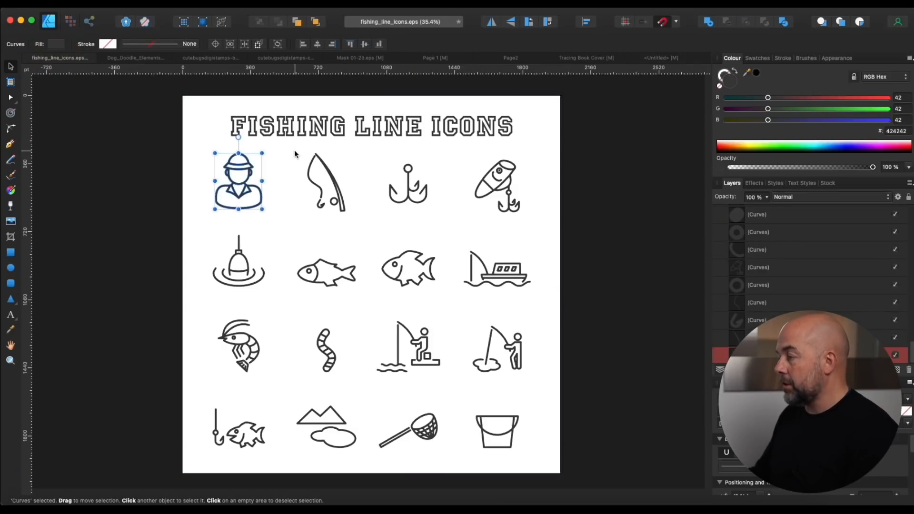
click(295, 152)
drag(294, 149, 357, 219)
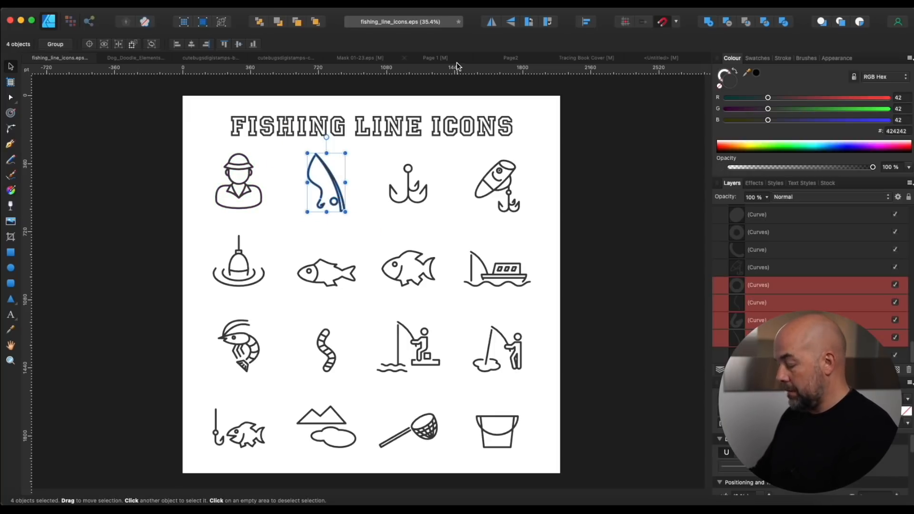
click(649, 59)
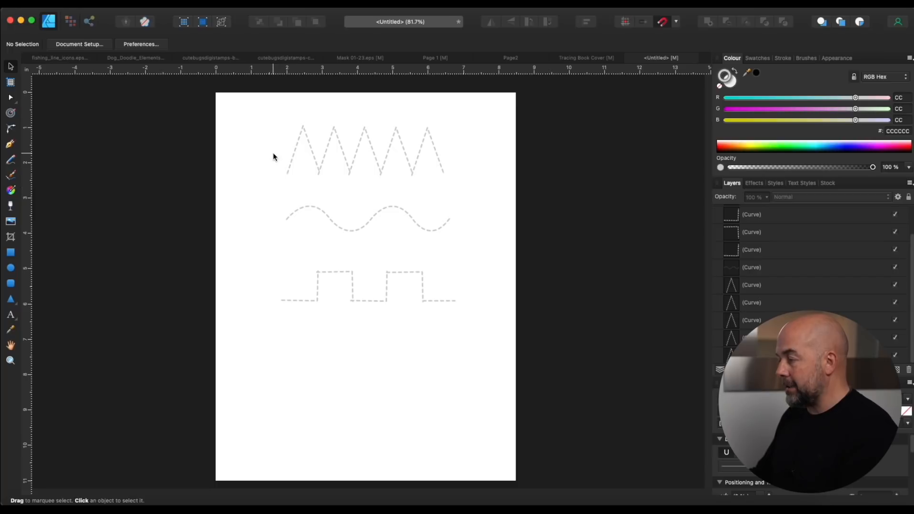
key(super+v)
drag(379, 280, 270, 157)
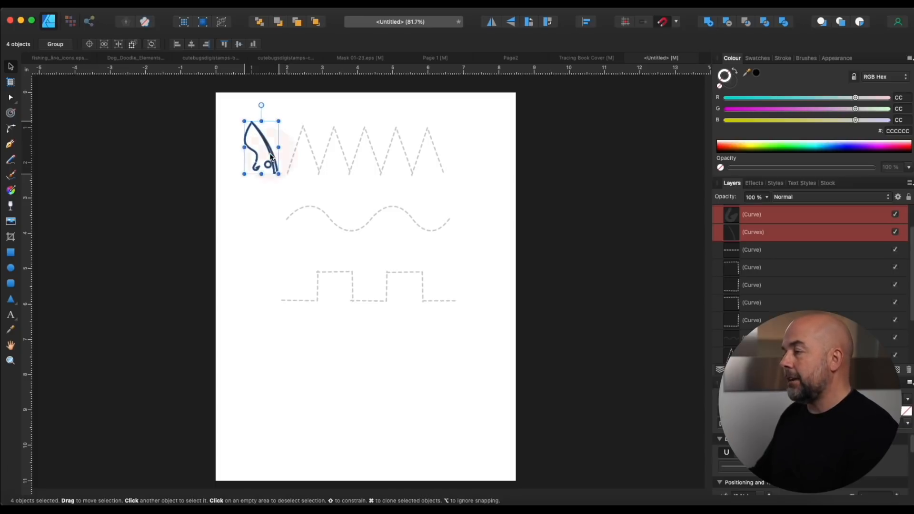
Flip the fishing rod horizontally and tilt it slightly counterclockwise beside the zigzag's start.
right_click(270, 156)
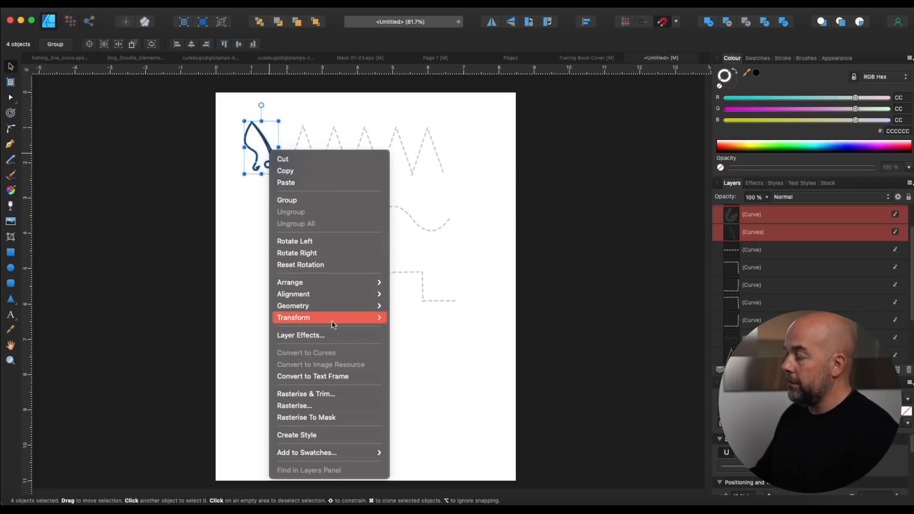
mouse_move(332, 326)
click(416, 347)
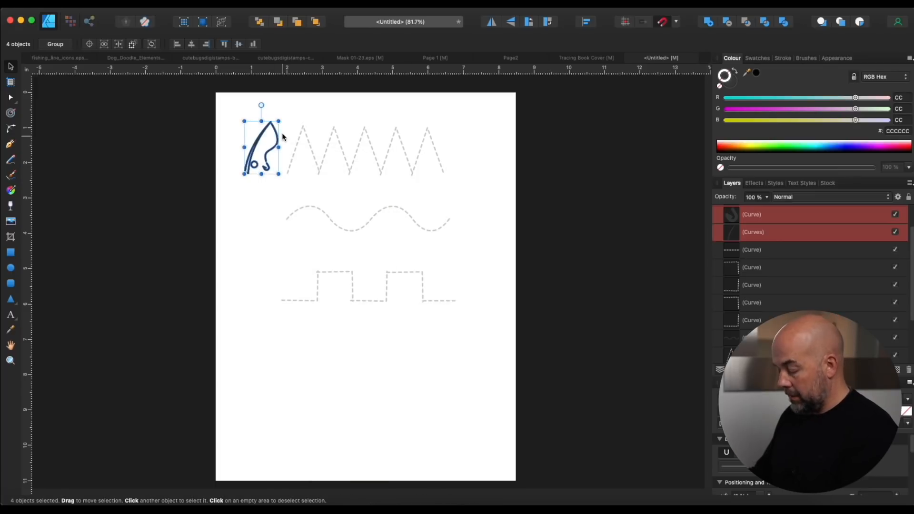
drag(279, 121, 272, 117)
Copy the larger spiny-finned fish from fishing_line_icons.eps to the zigzag's right end, tilt it clockwise, and scale it down.
click(78, 57)
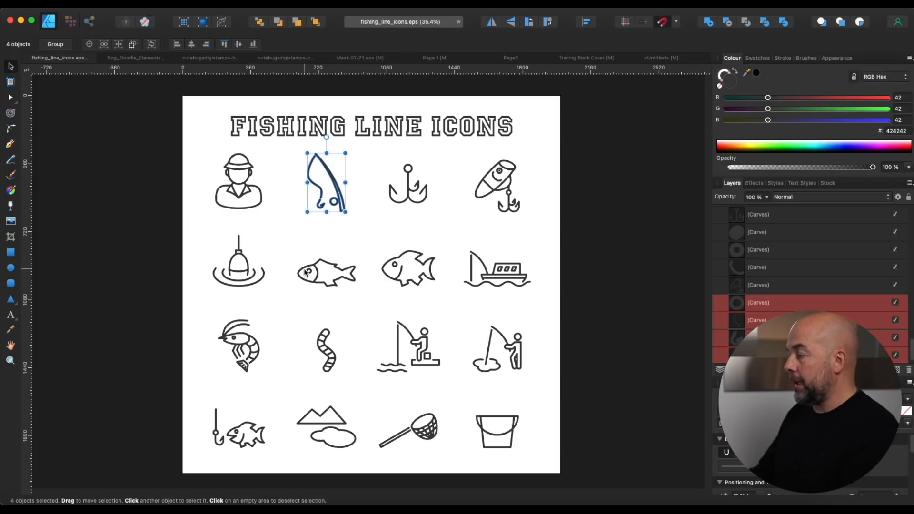
click(396, 274)
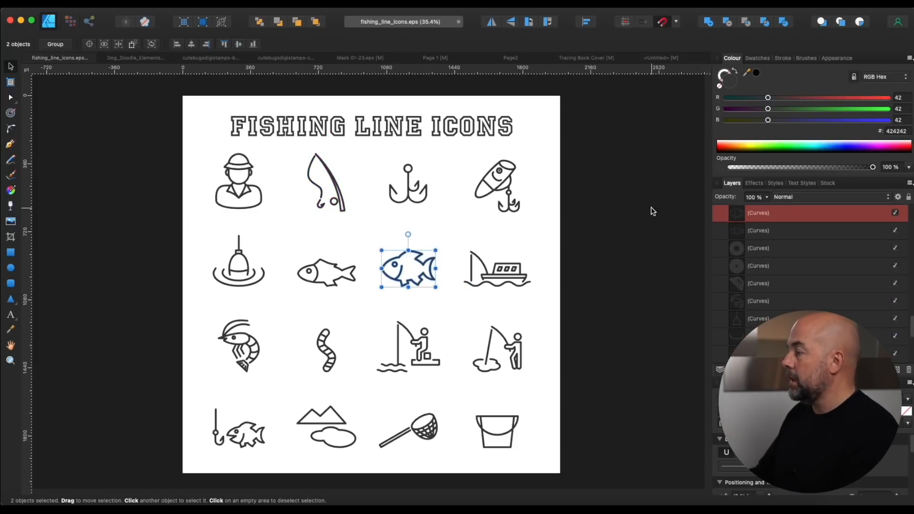
click(652, 59)
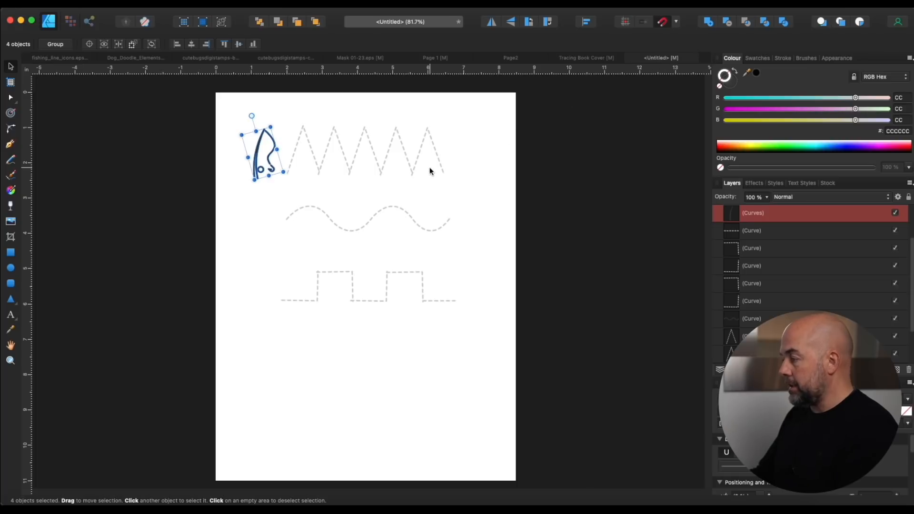
key(super+v)
drag(481, 284, 429, 276)
drag(405, 238, 467, 150)
click(484, 181)
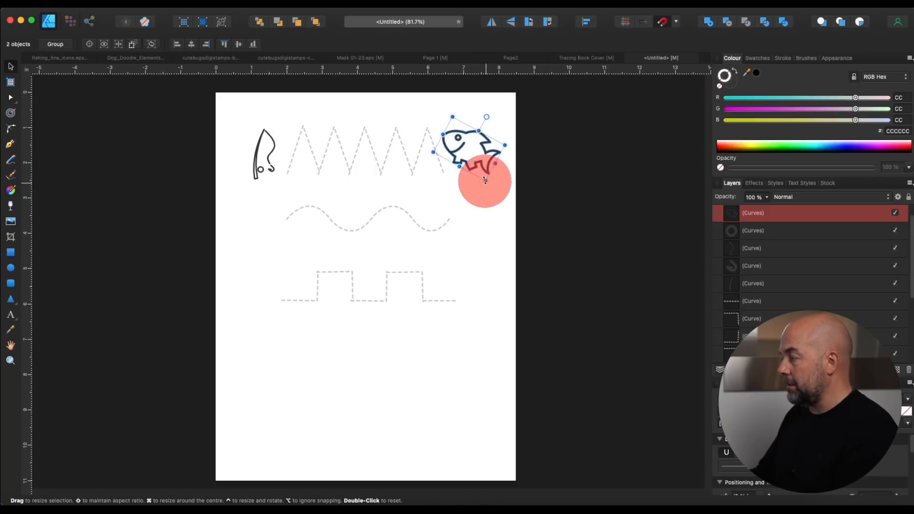
Copy the seated dog in the lower left of Dog_Doodle_Elements.eps and place it at the left end of the wave.
click(119, 59)
drag(265, 343, 322, 426)
key(super+c)
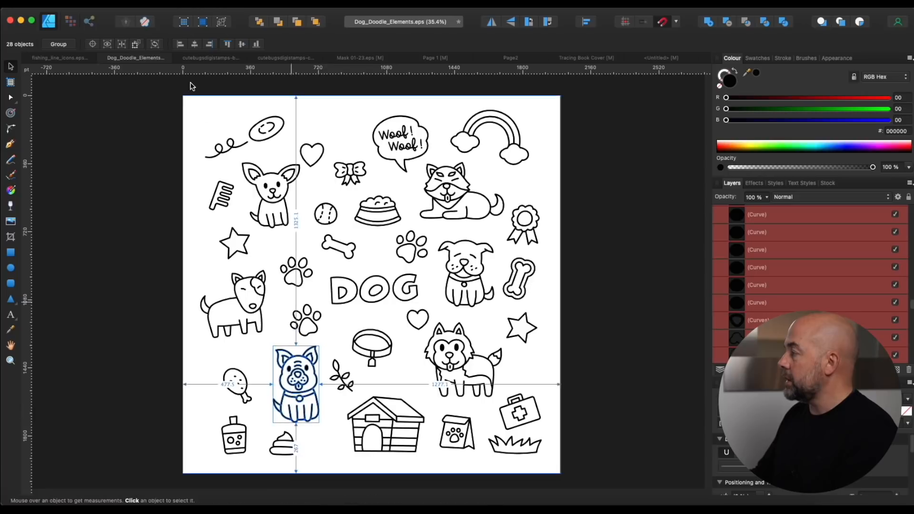
click(630, 58)
key(super+v)
mouse_move(381, 428)
mouse_down()
mouse_move(326, 363)
mouse_move(273, 241)
mouse_up()
Copy the dog food bowl from Dog_Doodle_Elements.eps, place it at the right end of the wave, and scale it down.
click(143, 58)
click(373, 216)
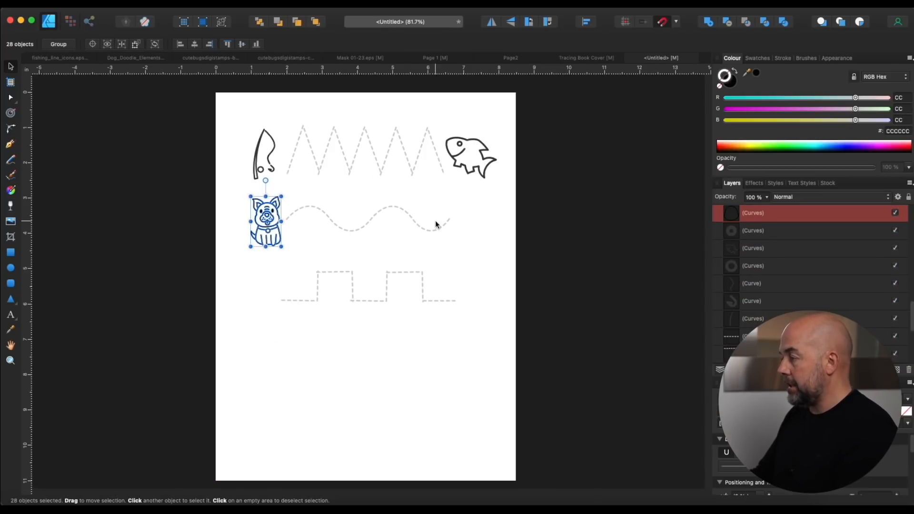
key(super+v)
mouse_move(445, 193)
mouse_down()
mouse_move(408, 171)
mouse_move(469, 227)
mouse_up()
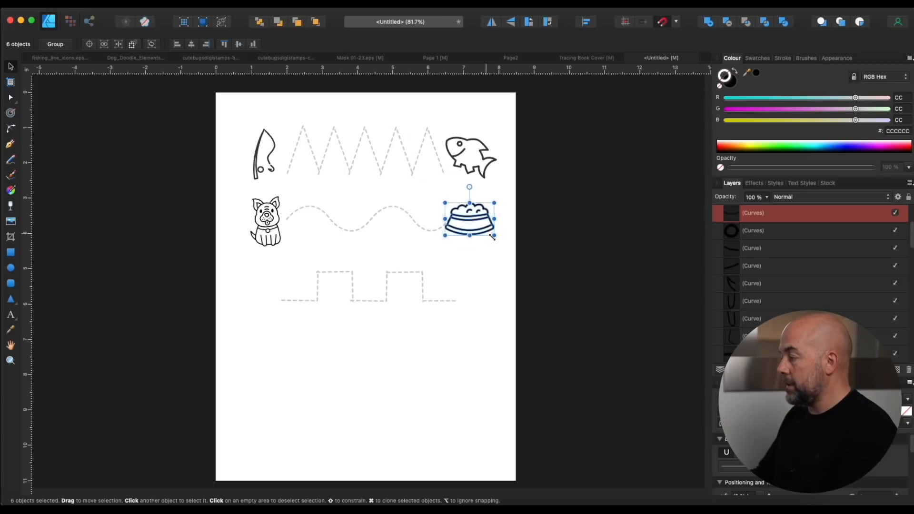
drag(495, 237, 486, 231)
drag(469, 216, 474, 220)
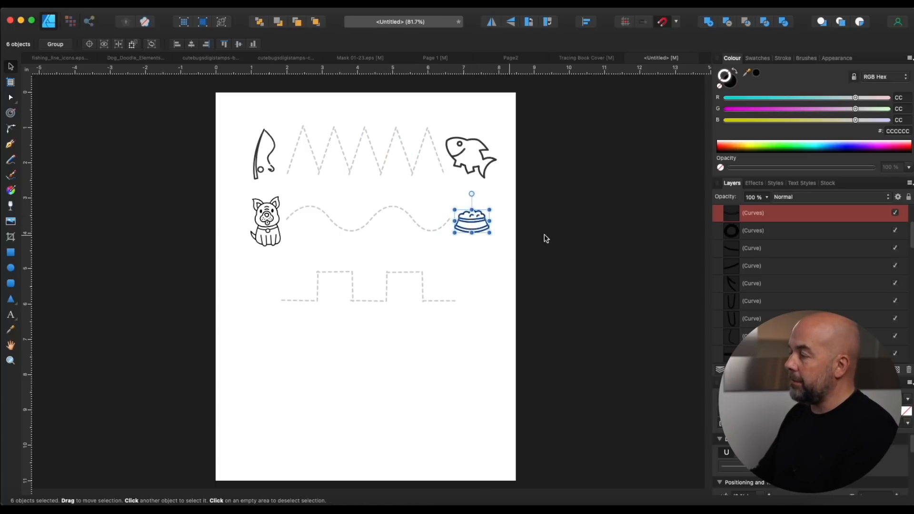
Select all the tracing lines and illustrations on the page and scale them down slightly as one.
drag(230, 115, 507, 349)
drag(496, 299, 482, 290)
click(393, 235)
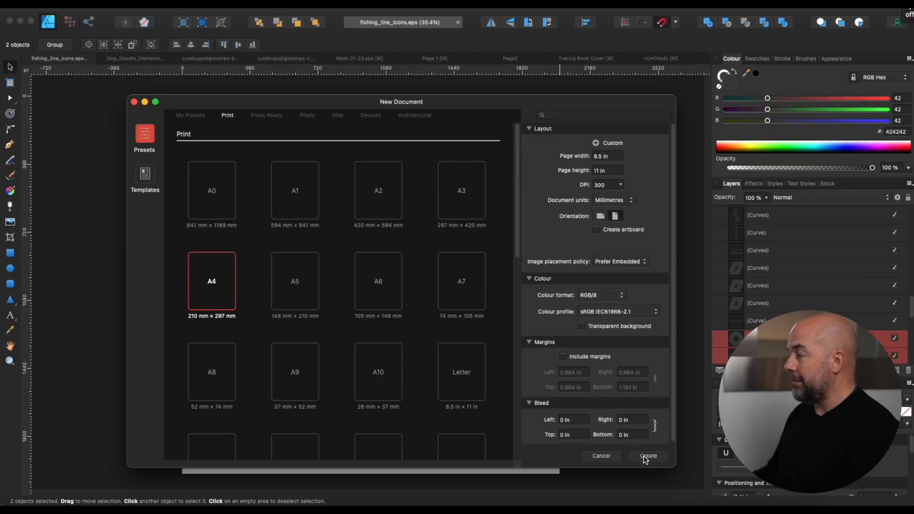
Create a new 8.5 × 11 in portrait document at 300 DPI and add an art-text letter A enlarged to about 159.5 pt.
click(647, 456)
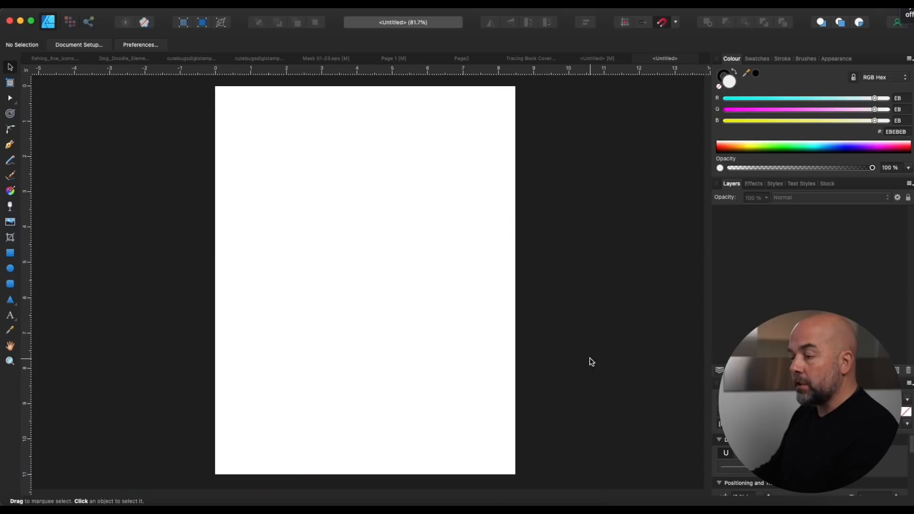
click(10, 317)
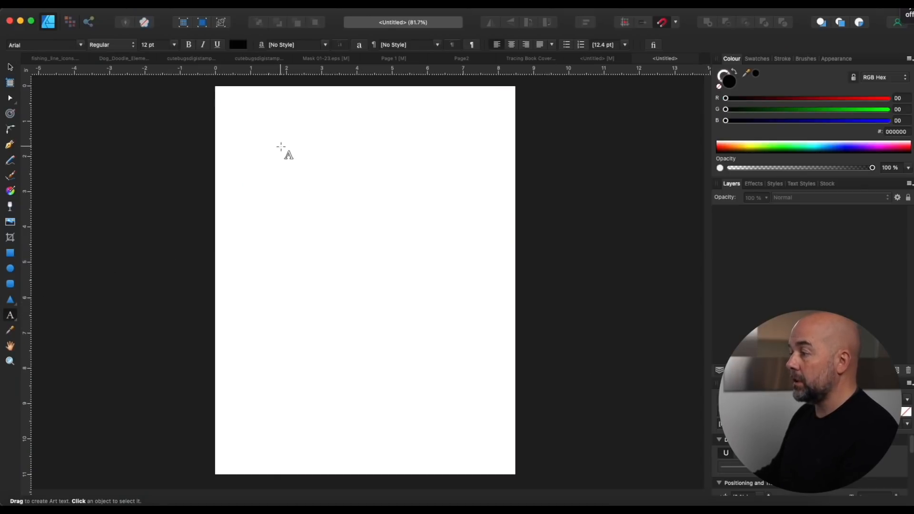
click(284, 162)
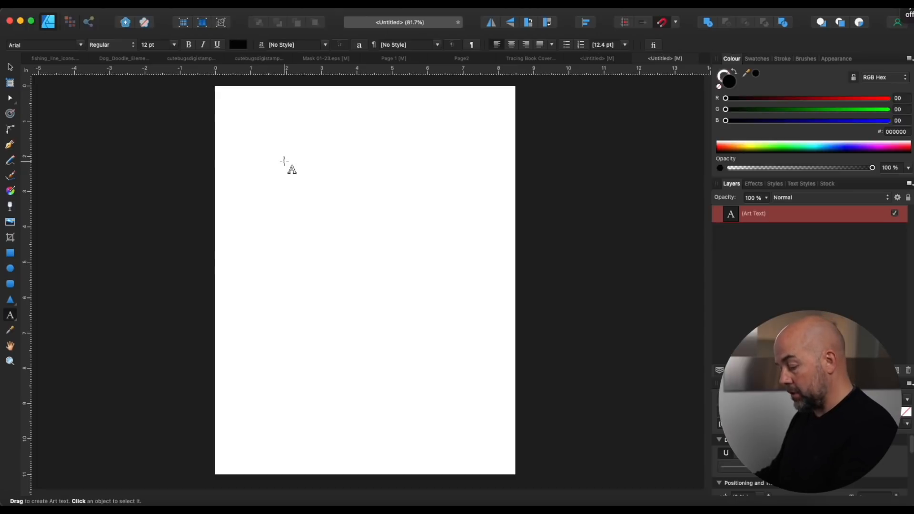
click(10, 68)
drag(287, 162, 308, 183)
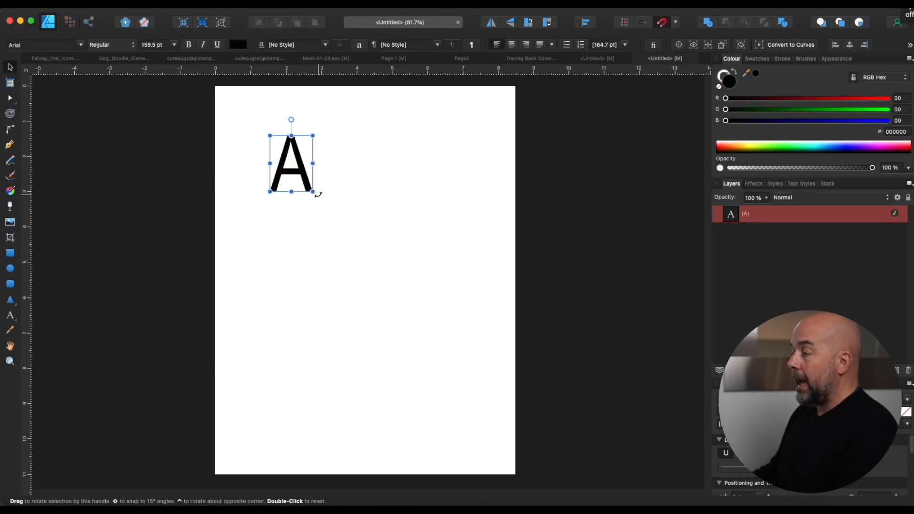
Extend the art text to AAAA and position it near the top centre of the page.
double_click(302, 172)
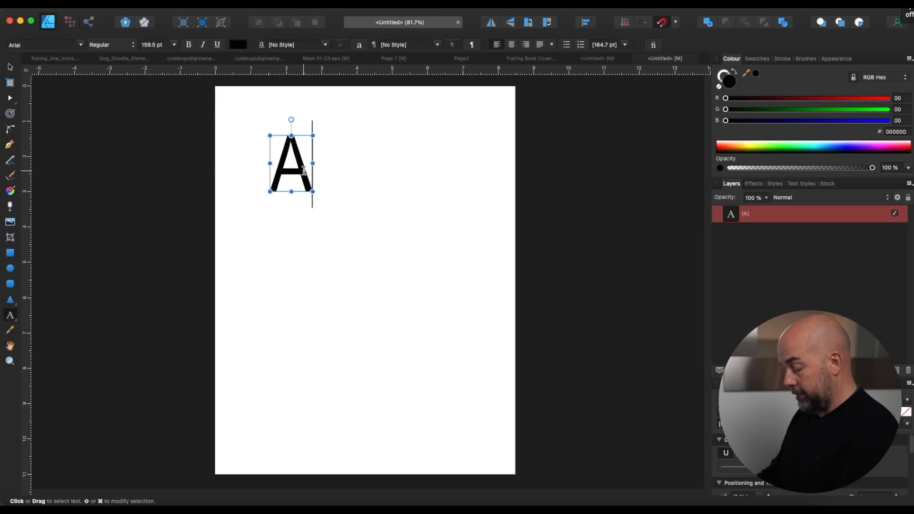
text(AA)
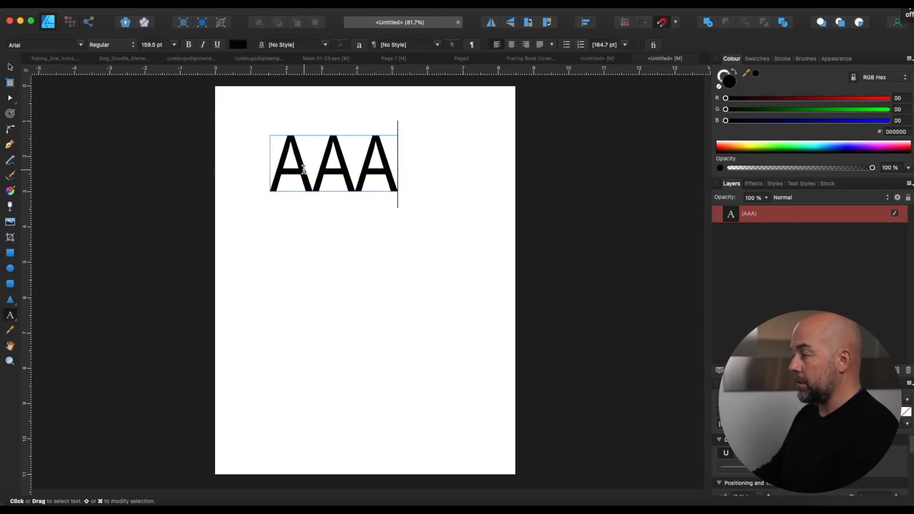
key(Escape)
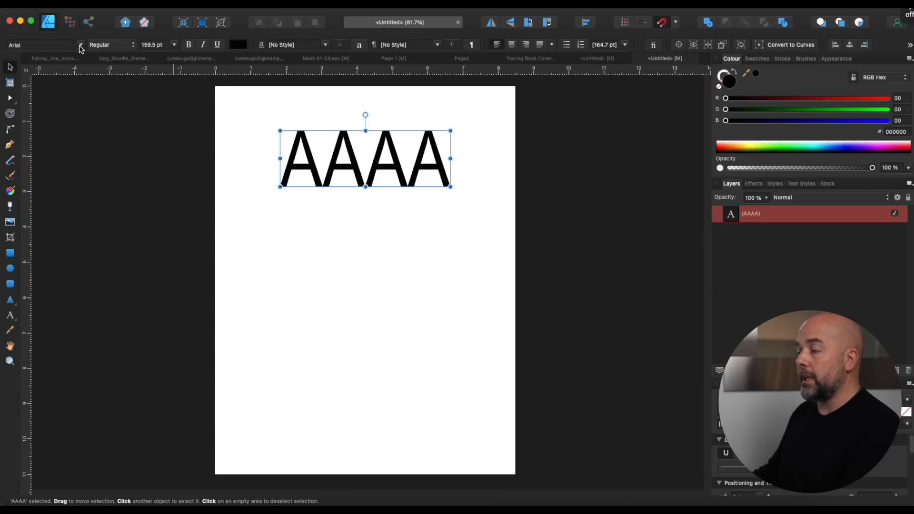
Set the font of the AAAA art text to AbcBox02Dotted.
click(81, 44)
scroll(116, 170, up, 15)
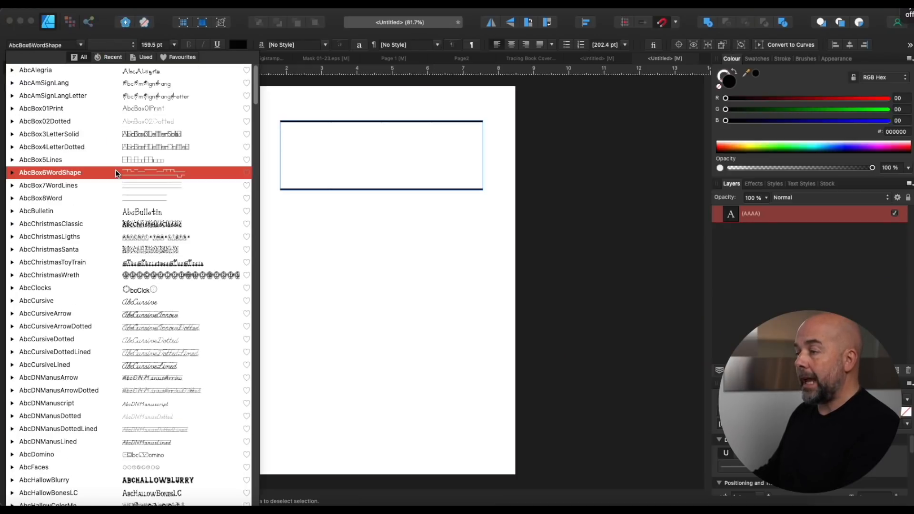
click(158, 123)
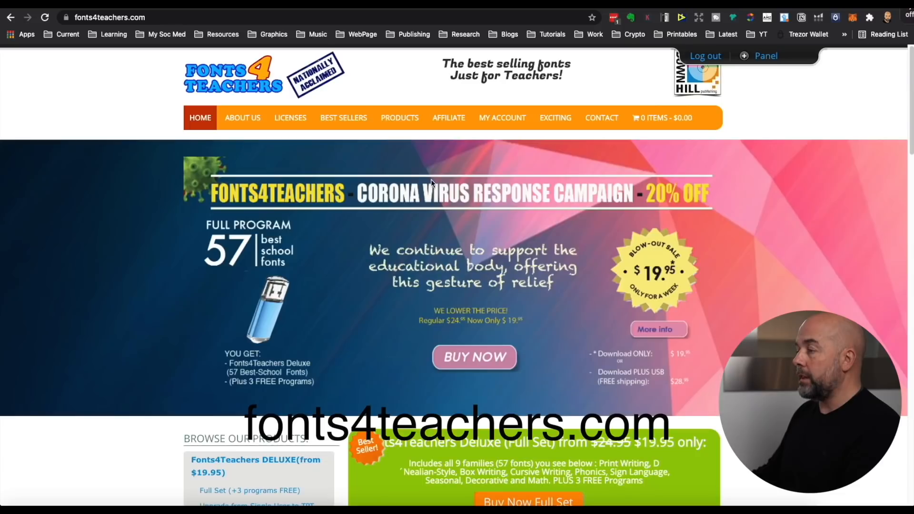
Review the license terms for the fonts on fonts4teachers.com, including the Small Publisher license, and return to the design document.
click(285, 117)
scroll(454, 328, down, 8)
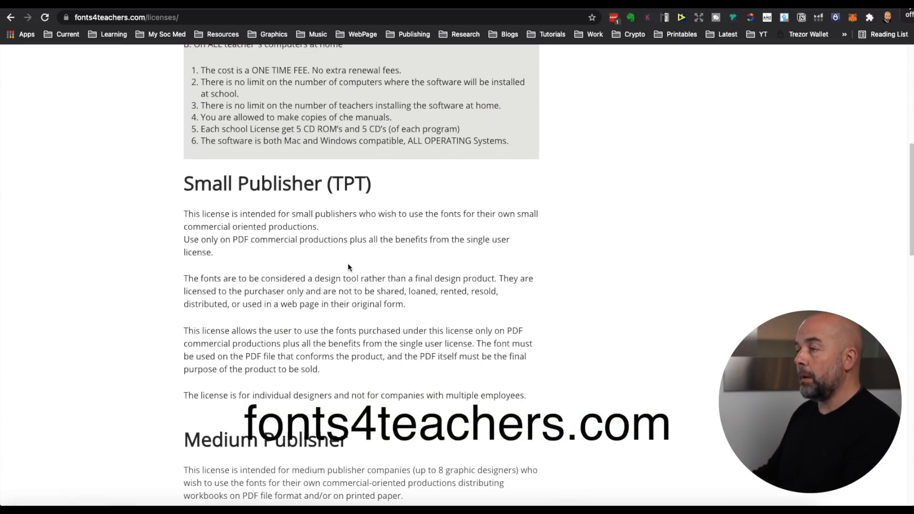
scroll(322, 197, up, 8)
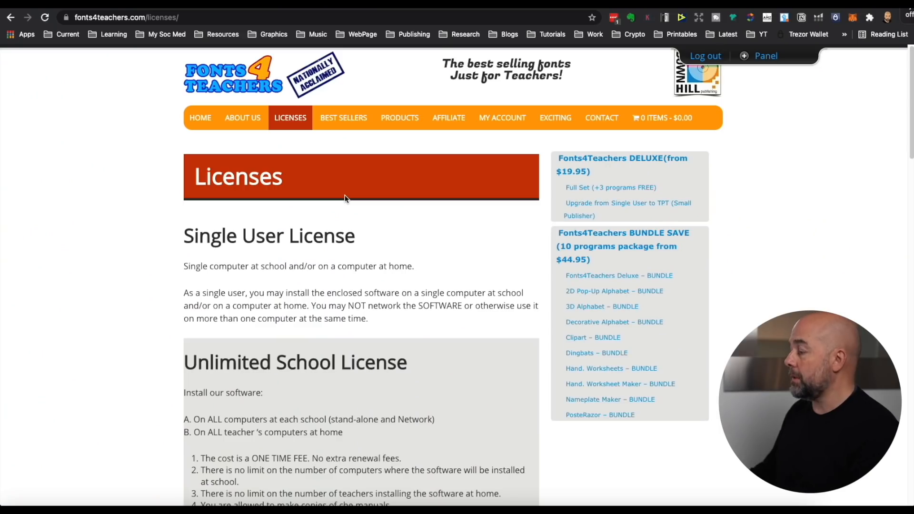
click(324, 500)
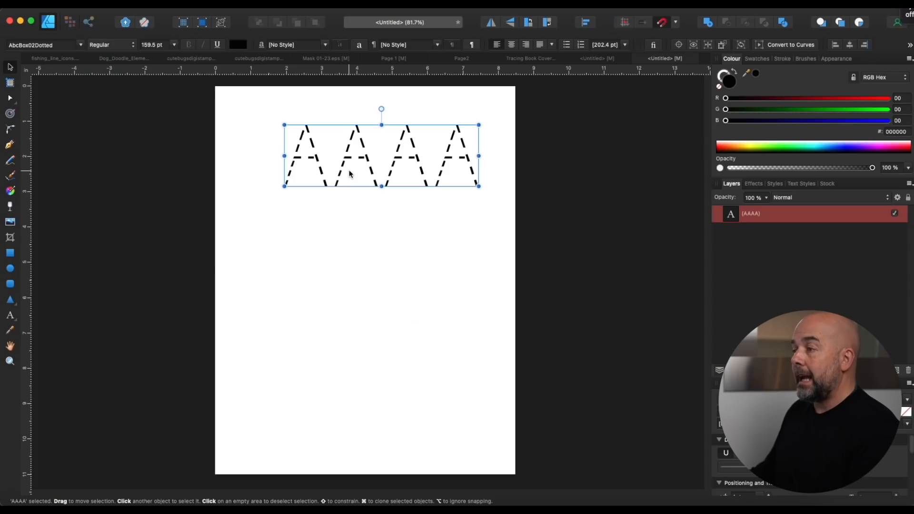
Look through the Abc fonts with the AAAA text selected and apply AbcPrintDottedLined to it.
click(82, 45)
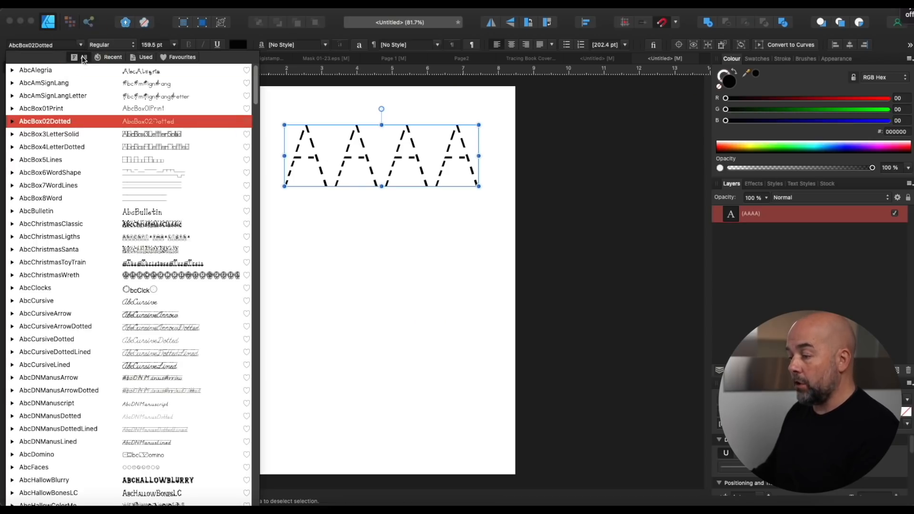
scroll(172, 391, down, 2)
scroll(170, 389, down, 4)
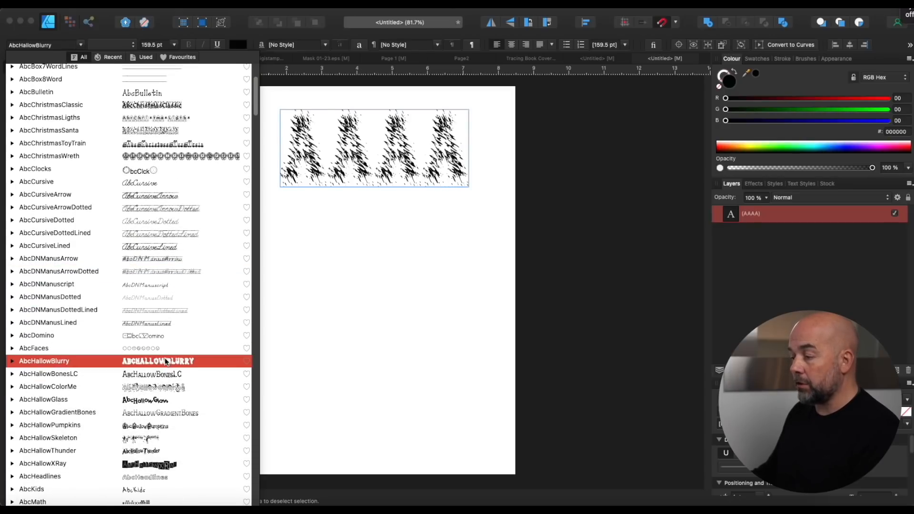
scroll(166, 362, down, 3)
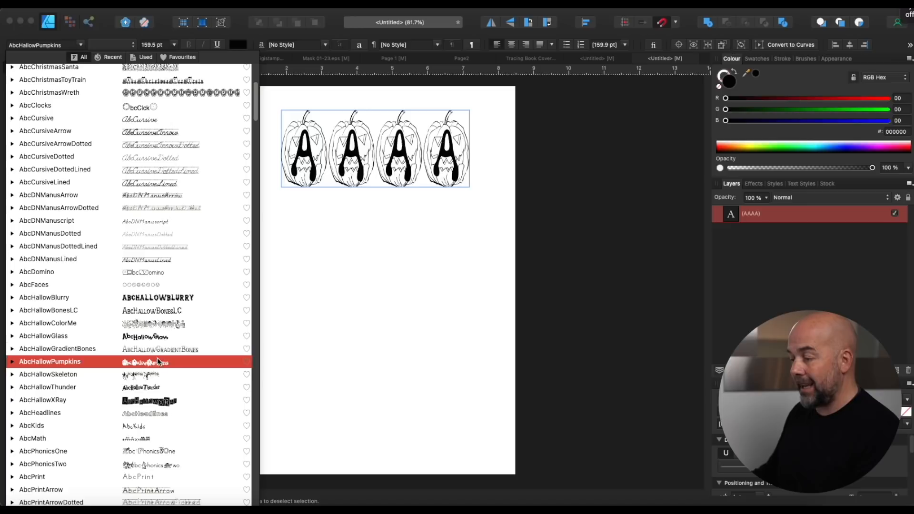
scroll(158, 371, down, 2)
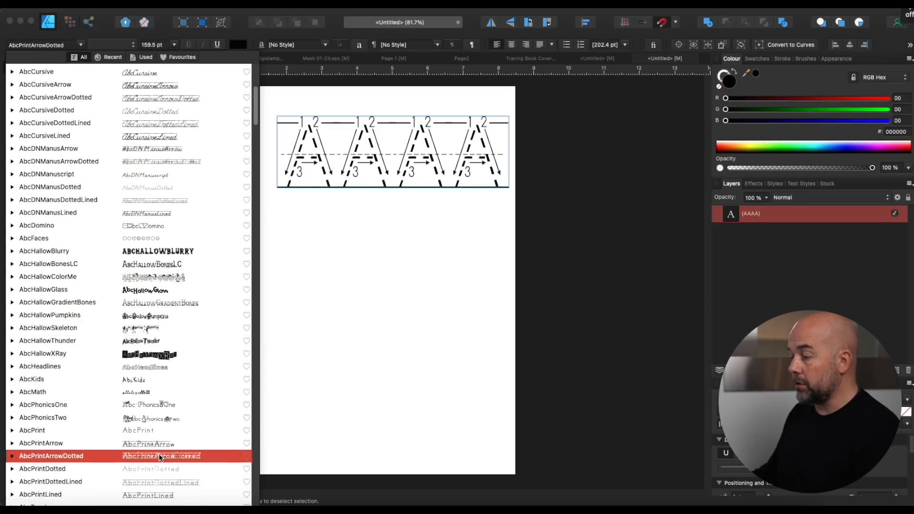
click(158, 469)
key(Escape)
click(362, 343)
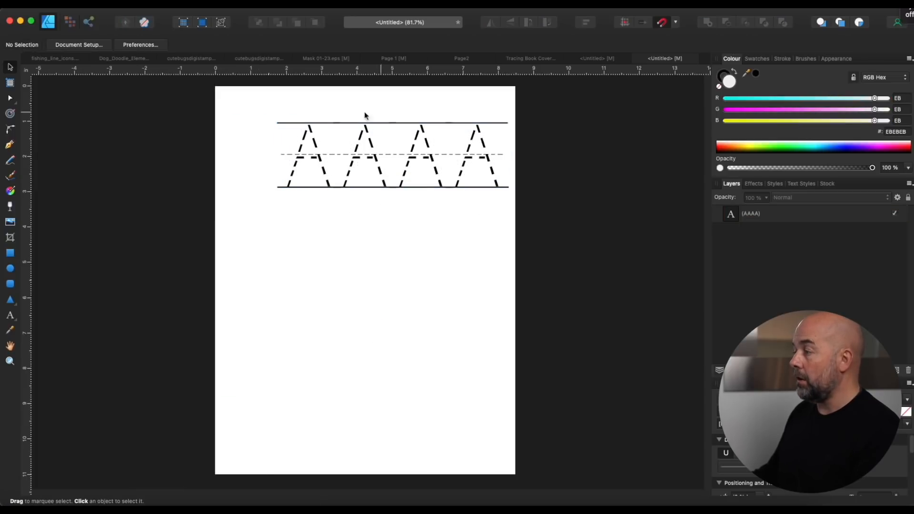
Select the AAAA text and switch its font back to AbcBox02Dotted.
drag(268, 105, 517, 222)
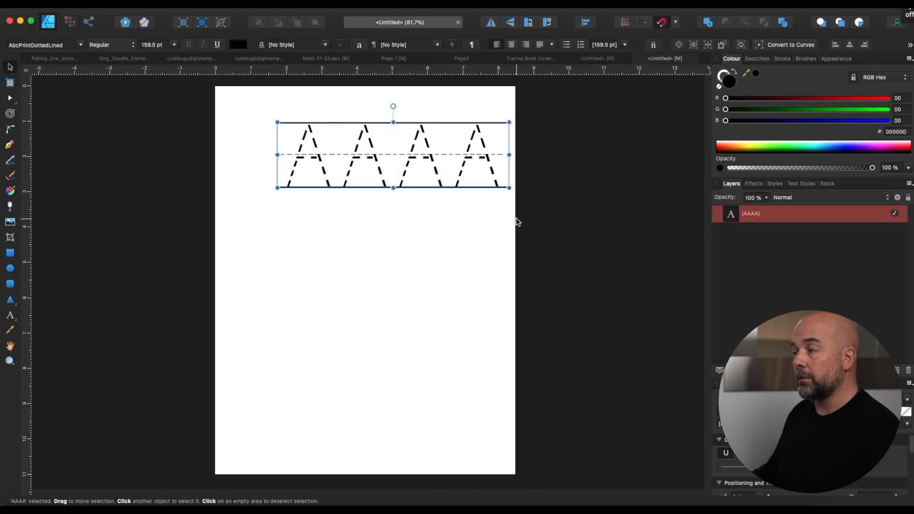
click(79, 48)
scroll(153, 199, up, 8)
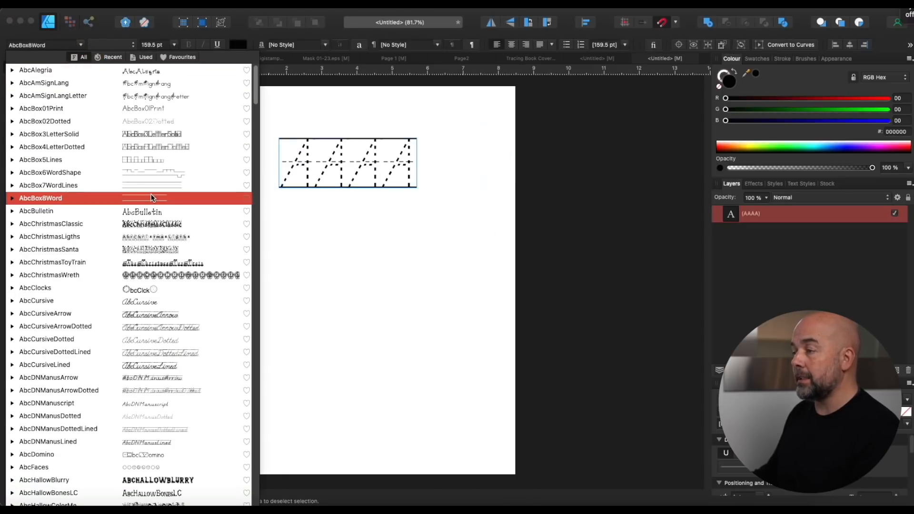
click(148, 125)
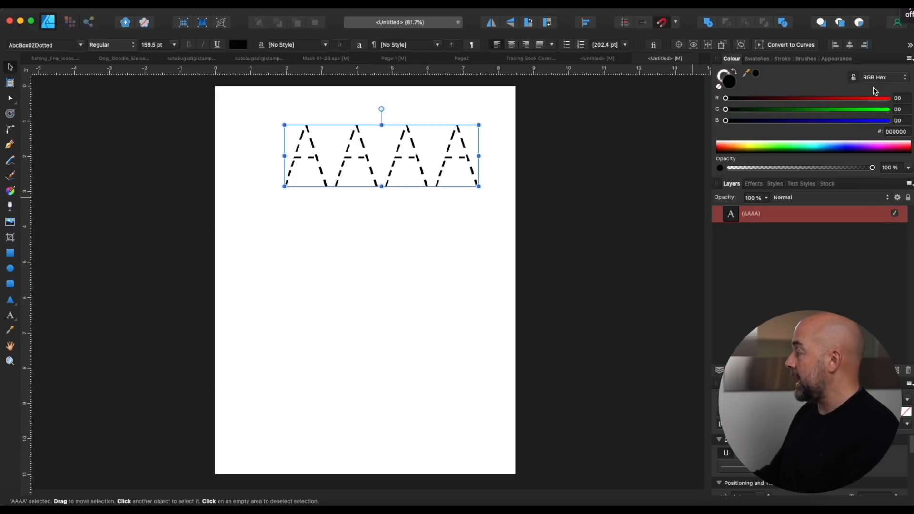
Set the fill colour of the dotted AAAA text to hex CCCCCC.
click(904, 132)
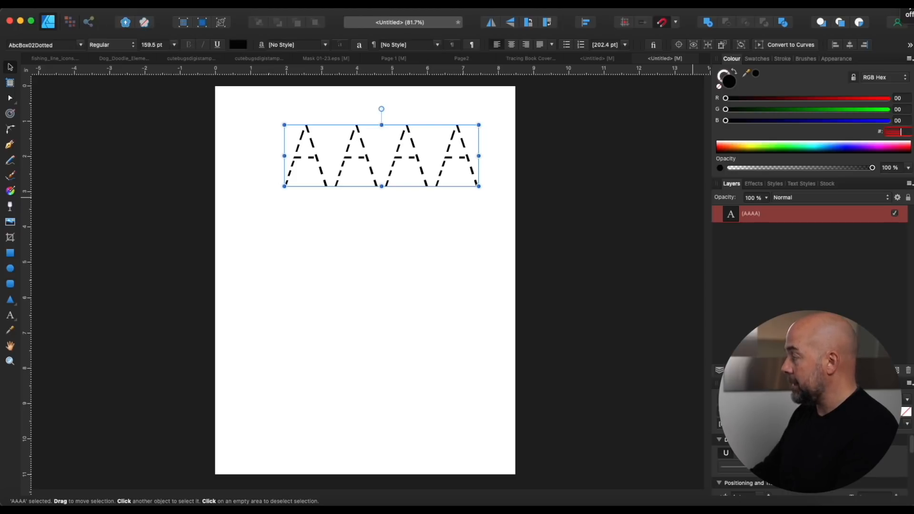
text(cccccc)
key(Return)
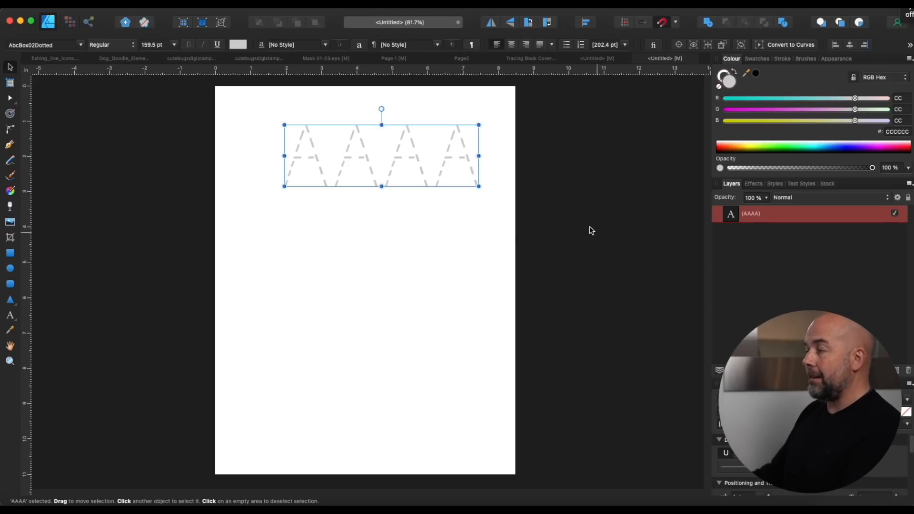
Centre the AAAA row horizontally on the page and duplicate it downward to make four evenly spaced rows.
drag(395, 169, 381, 171)
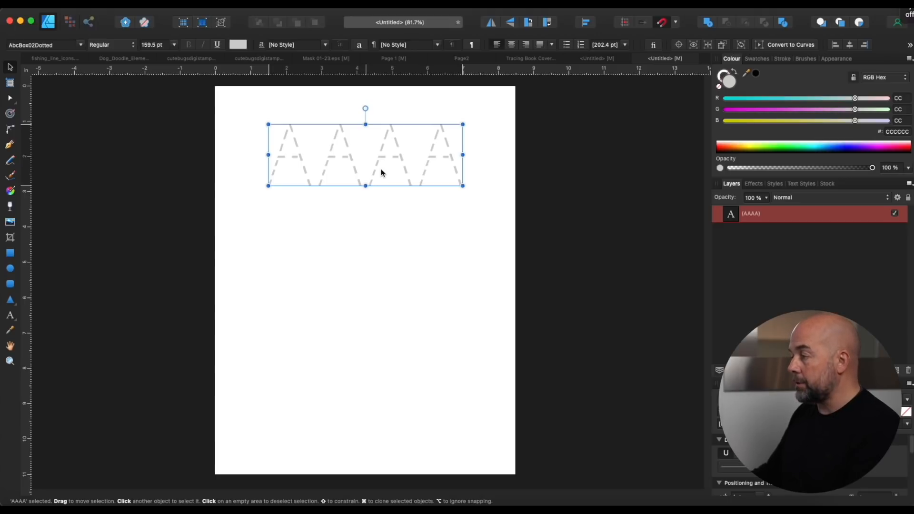
drag(371, 161, 367, 402)
drag(398, 247, 399, 237)
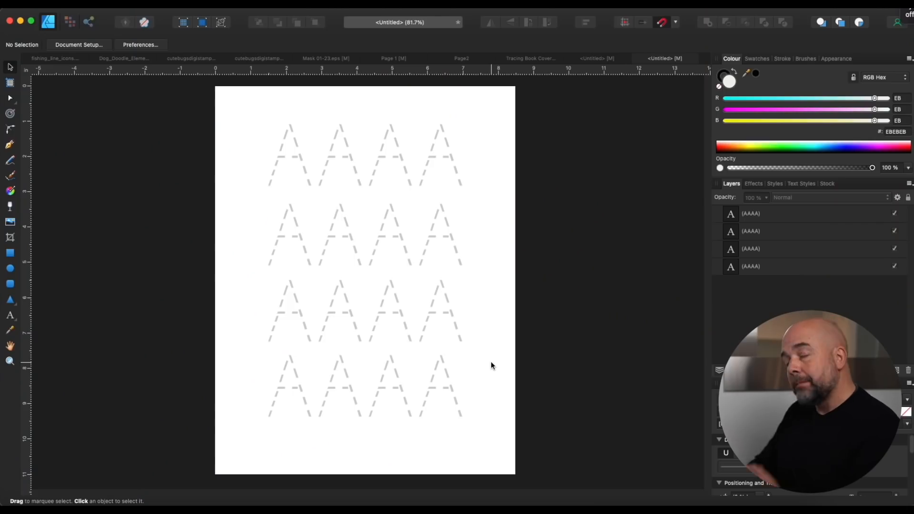
Create a new blank 8.5 × 11 in portrait document at 300 DPI.
key(super+n)
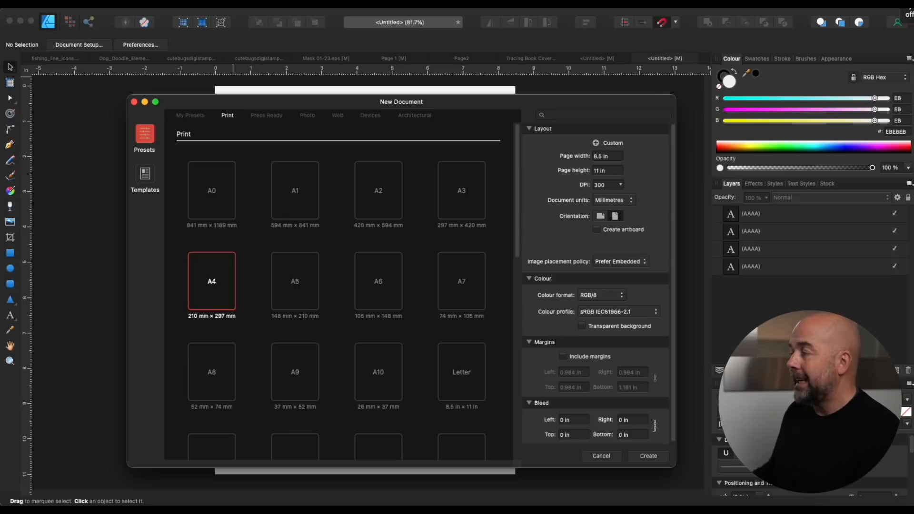
click(642, 458)
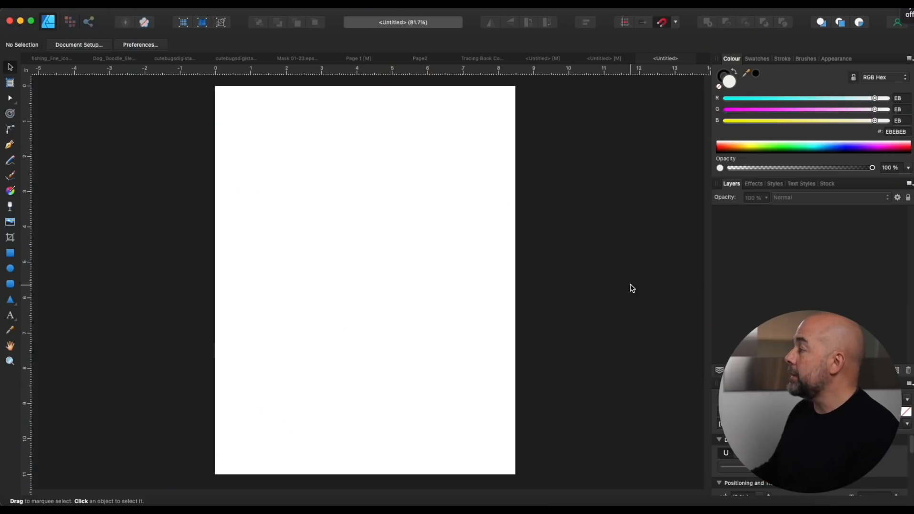
Switch to the Creative Fabrica search page for bugs, examine the Print On Demand license filter, and return to the design program.
key(super+Tab)
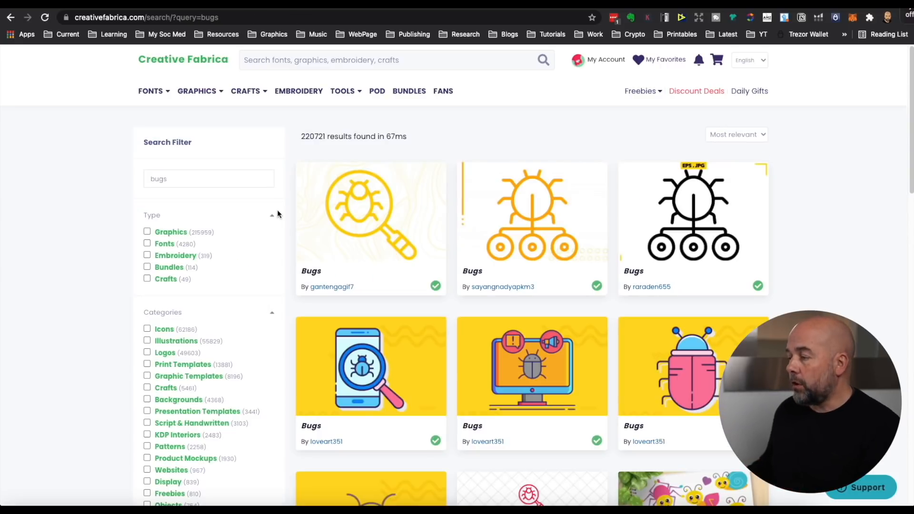
scroll(277, 209, down, 6)
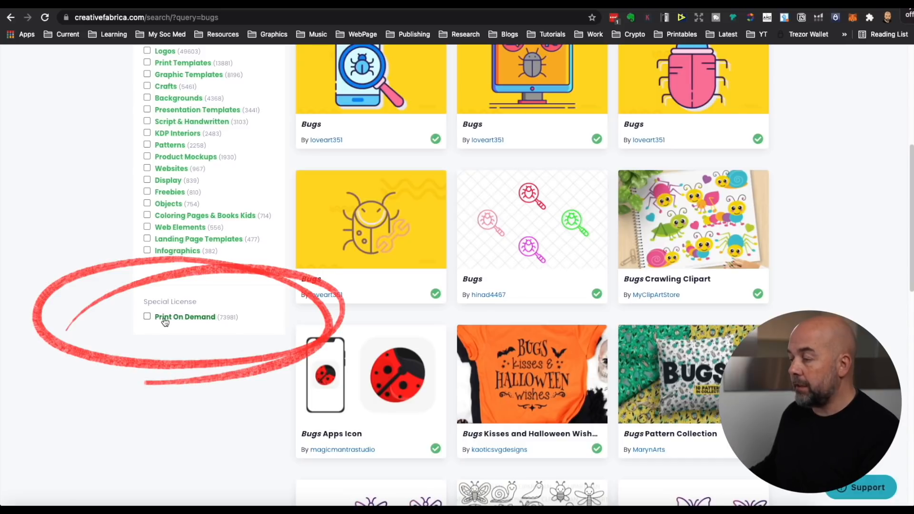
scroll(225, 287, up, 6)
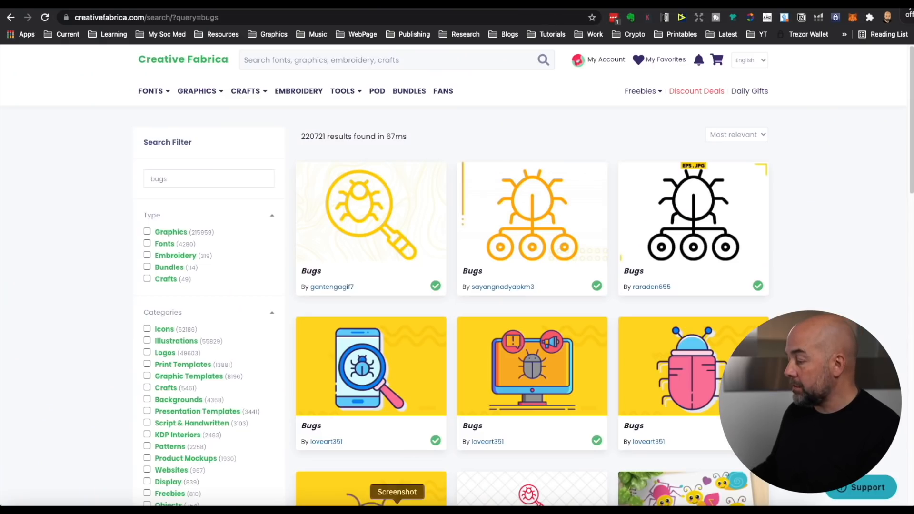
click(353, 502)
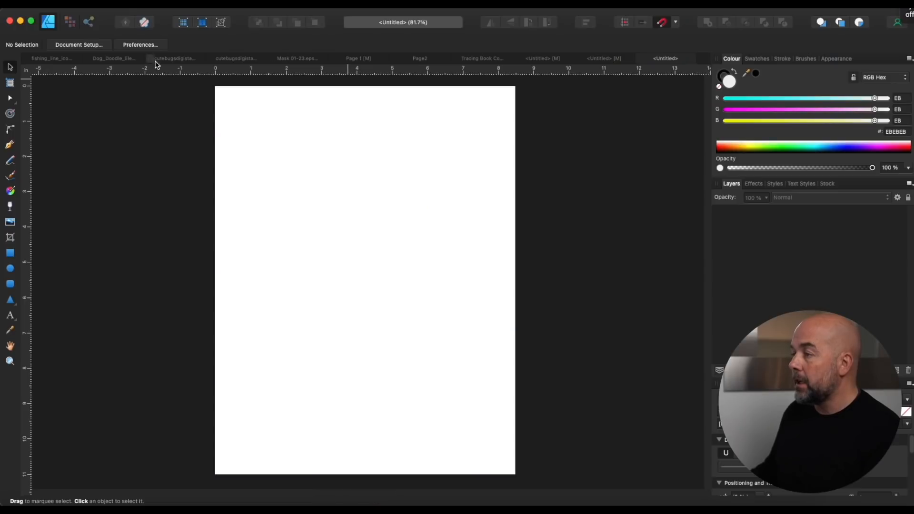
Copy the ladybug from cutebugsdigistamps-blackandwhite.ai and paste it into the new blank document.
click(169, 60)
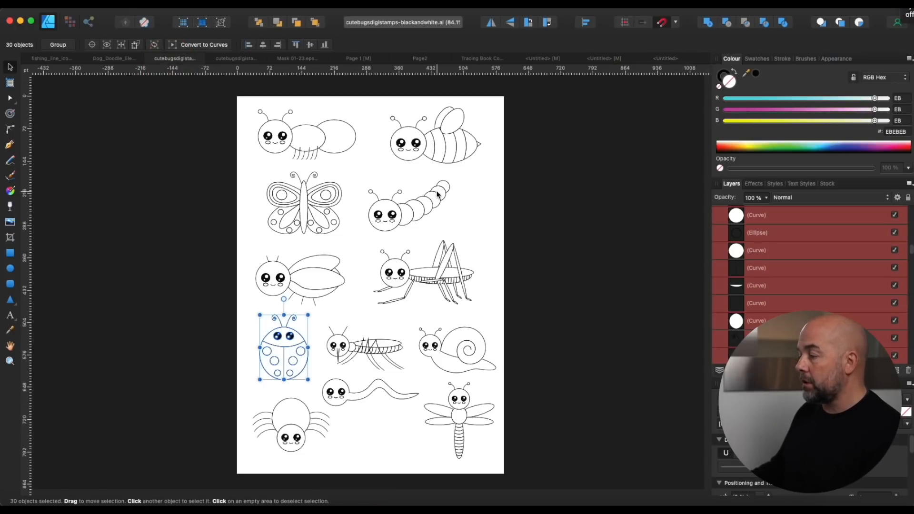
click(372, 313)
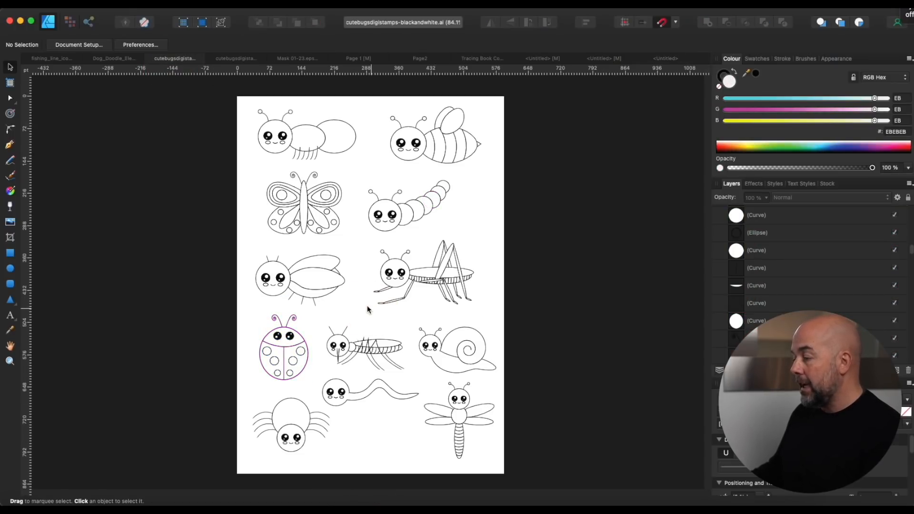
drag(256, 308, 319, 391)
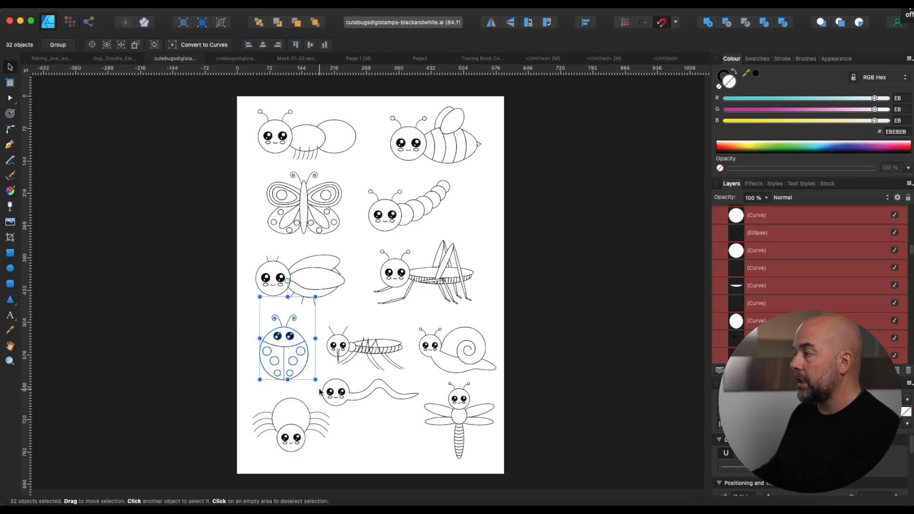
click(676, 60)
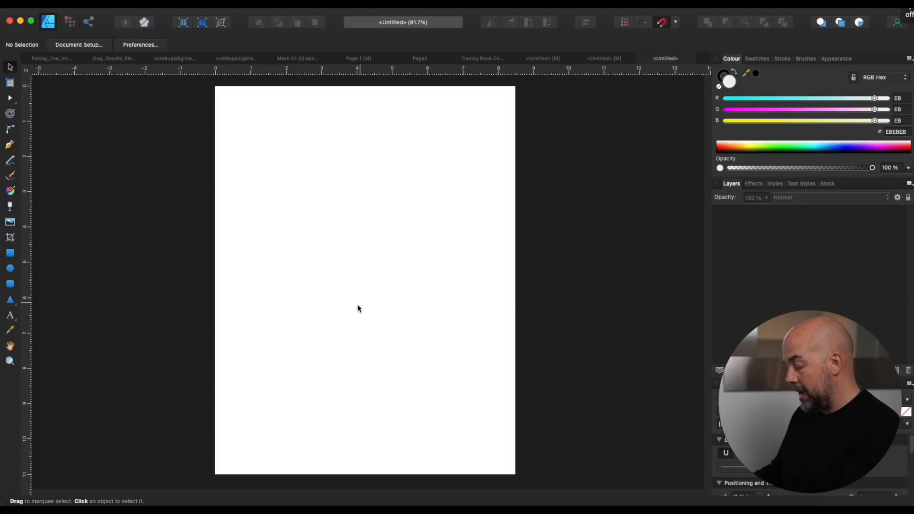
key(super+v)
Move the pasted ladybug toward the middle of the page and enlarge it to fill much of the page width.
drag(303, 399, 371, 305)
drag(442, 393, 461, 399)
click(500, 227)
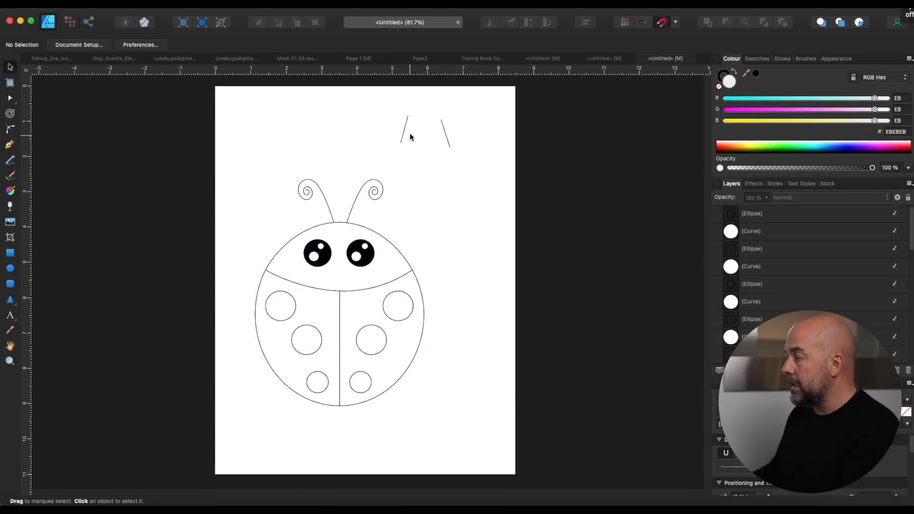
Delete the two stray line segments above the ladybug.
click(406, 136)
key(Delete)
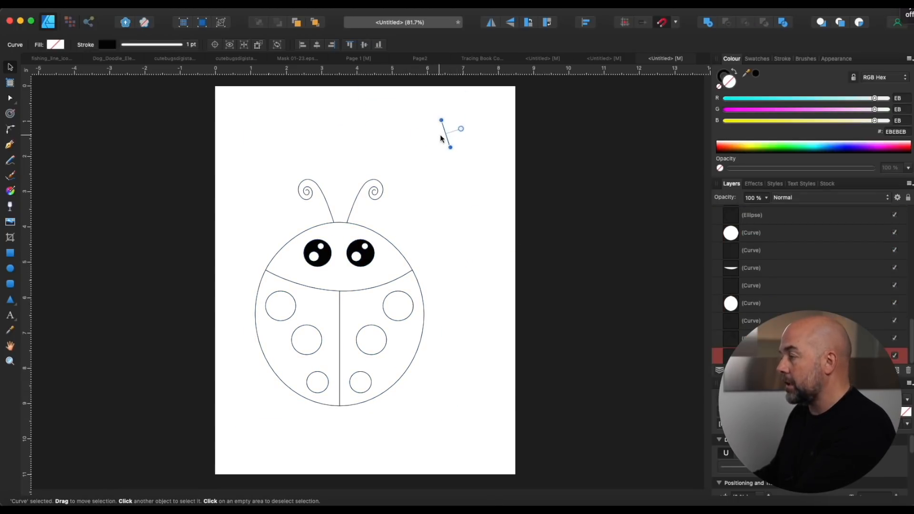
click(447, 136)
key(Delete)
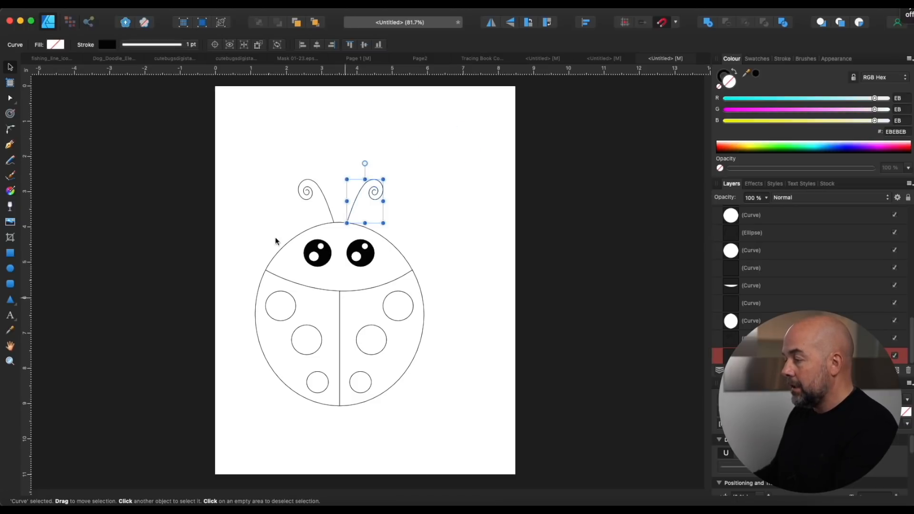
Select the whole ladybug, enlarge it, tilt it slightly counterclockwise, and centre it on the page.
drag(247, 190, 481, 391)
drag(372, 352, 404, 335)
click(509, 298)
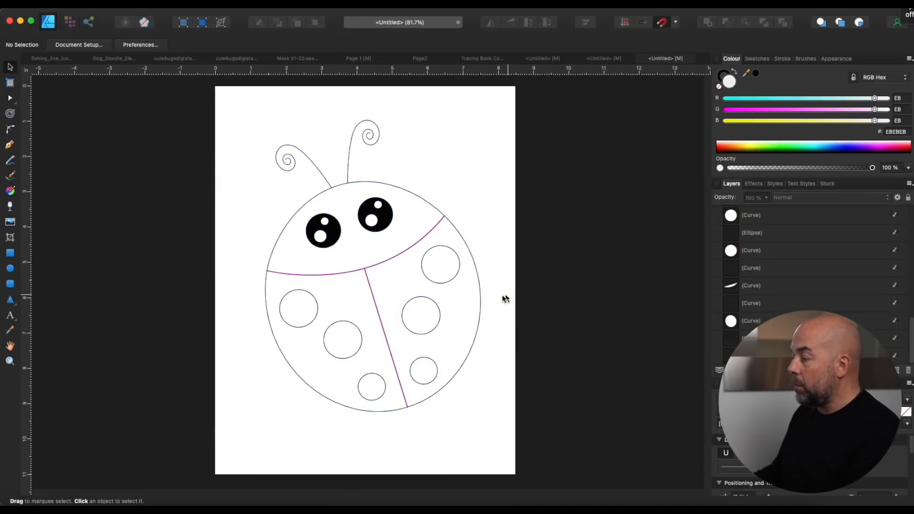
Give the upper spot on the ladybug's right wing a dashed outline with a 2, 2 dash pattern.
click(456, 281)
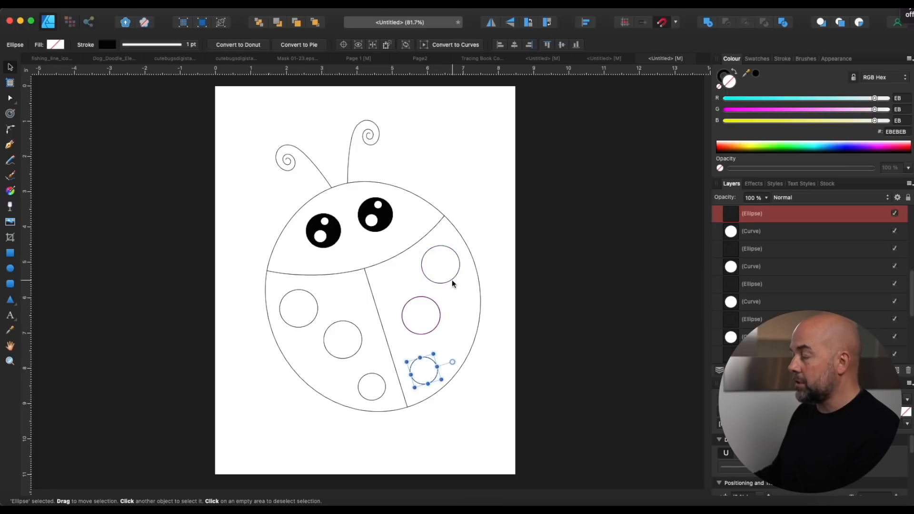
click(453, 281)
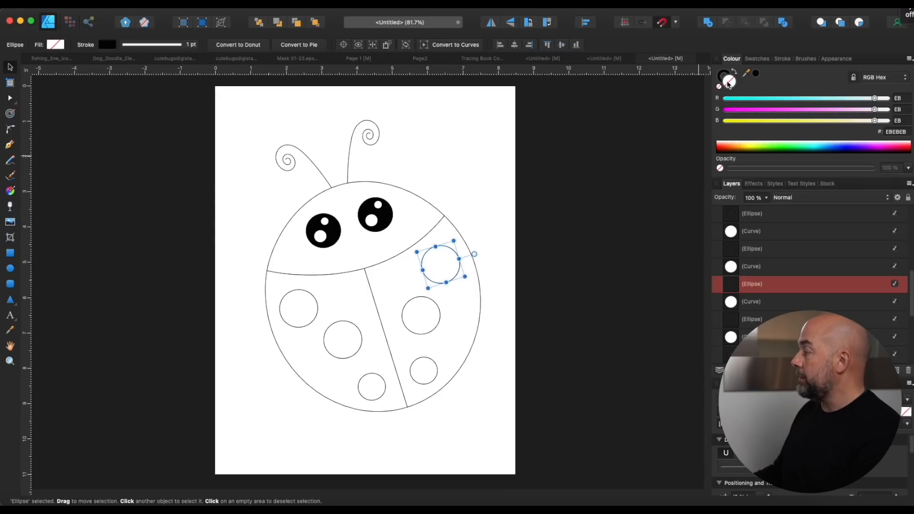
click(727, 75)
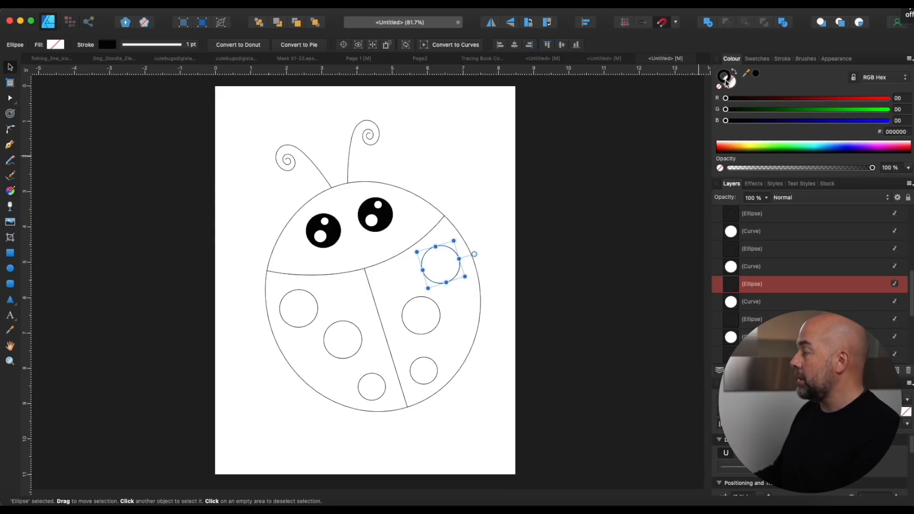
click(783, 59)
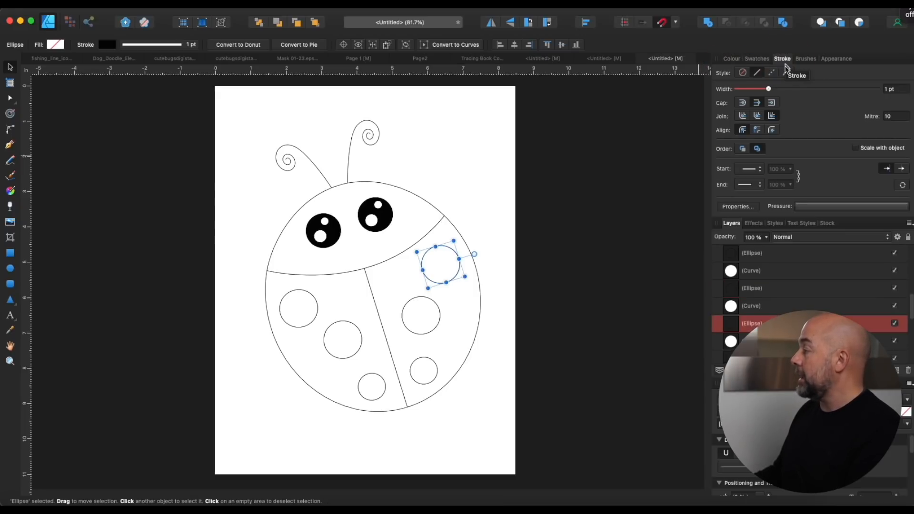
click(772, 74)
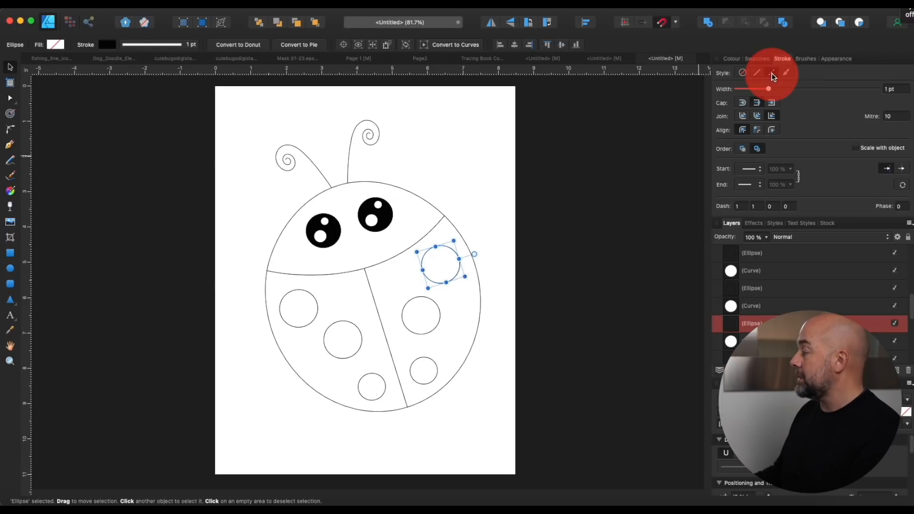
click(739, 206)
text(2)
click(753, 207)
text(2)
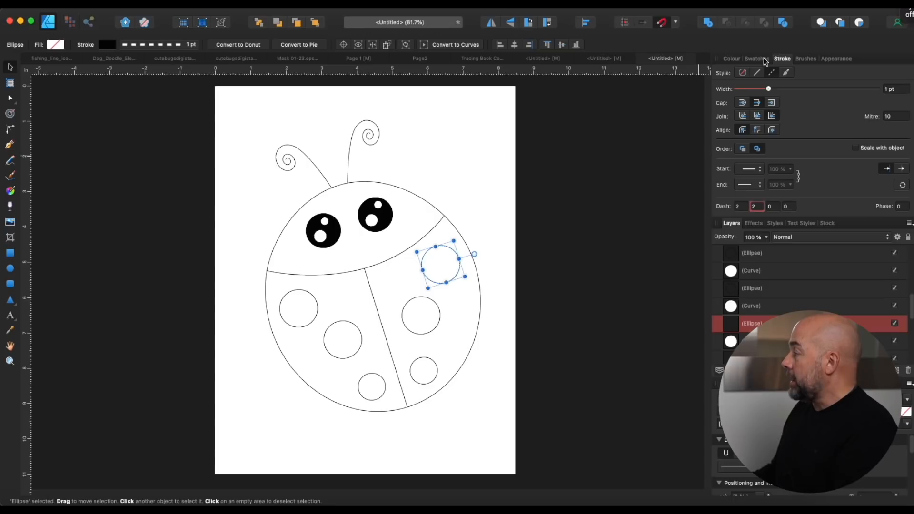
Set the dashed spot's stroke colour to CCCCCC and its width to 4 pt.
click(731, 59)
click(906, 132)
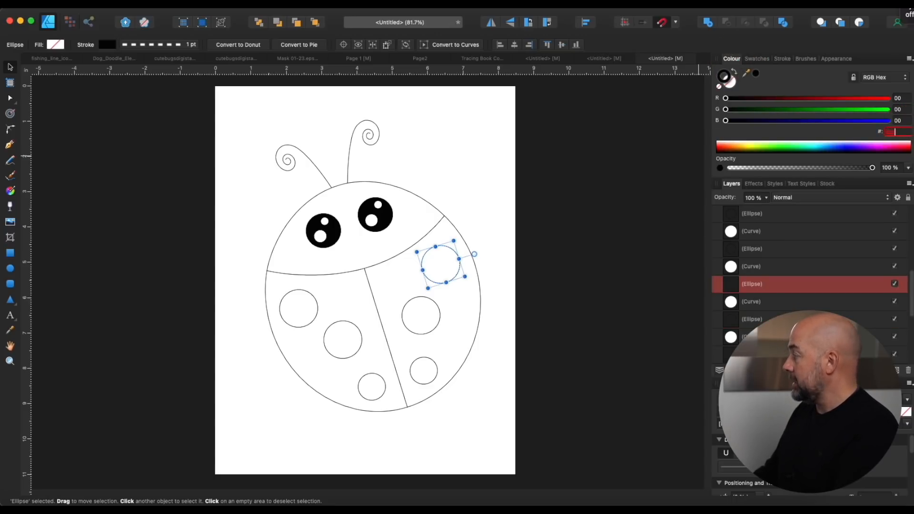
text(cccccc)
key(Return)
click(782, 59)
click(768, 90)
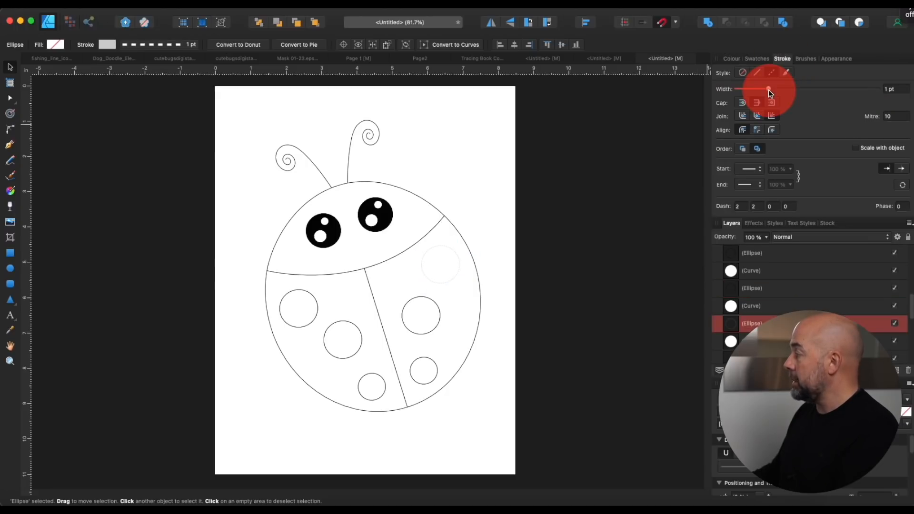
mouse_move(775, 92)
mouse_down()
mouse_move(806, 92)
mouse_move(786, 92)
mouse_up()
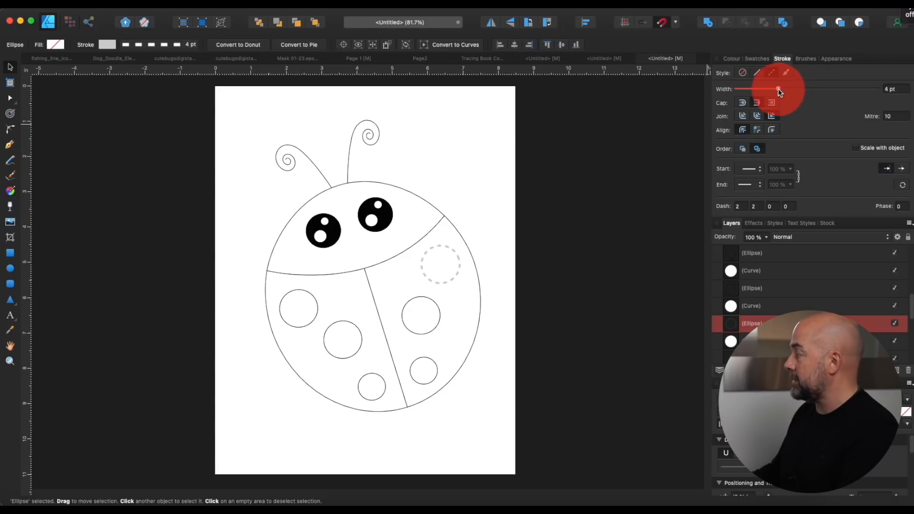
drag(779, 92, 779, 92)
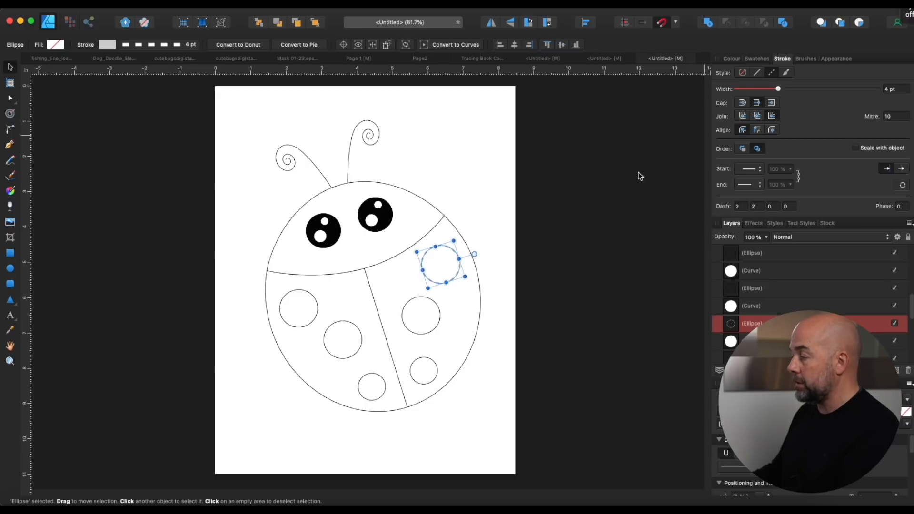
click(448, 308)
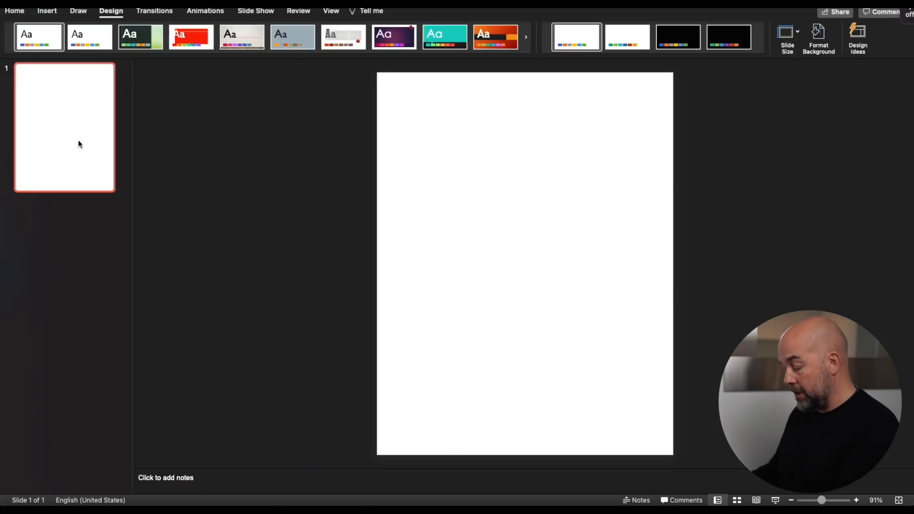
Add copies of the blank slide until the PowerPoint presentation has 42 slides, and go back to the first slide.
key(Return)
key(Return)
key(Return)
key(Return)
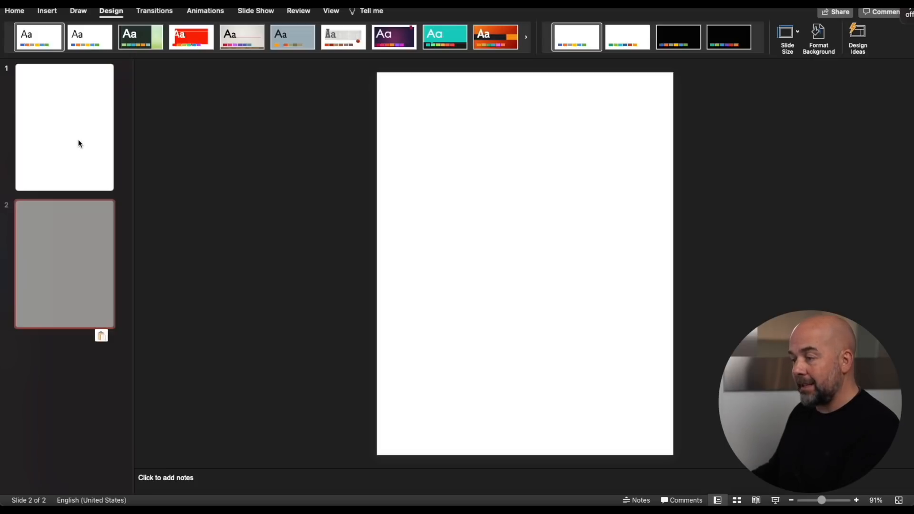
key(Return)
key(Return)
key(Return)
key(Return)
key(Return)
key(Return)
key(Return)
key(Return)
key(Return)
key(Return)
key(Return)
key(Return)
key(Return)
key(Return)
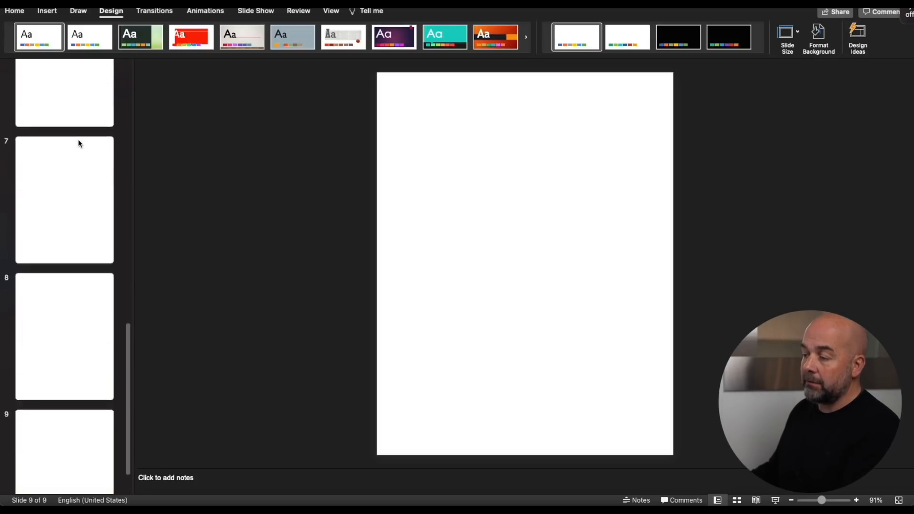
key(Return)
key(Return)
key(Return)
key(Return)
key(Return)
key(Return)
key(Return)
key(Return)
key(Return)
key(Return)
key(Return)
key(Return)
key(Return)
key(Return)
key(Return)
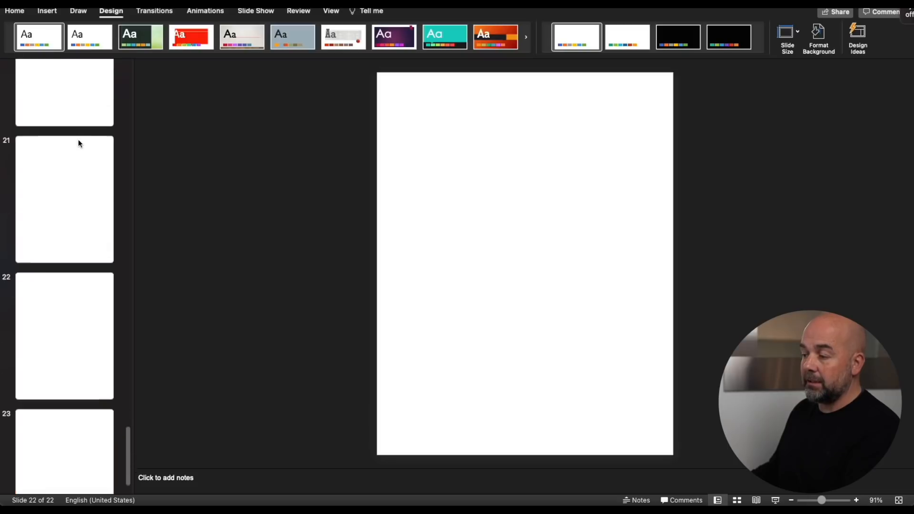
key(Return)
key(Return)
key(Return)
key(Return)
key(Return)
key(Return)
key(Return)
key(Return)
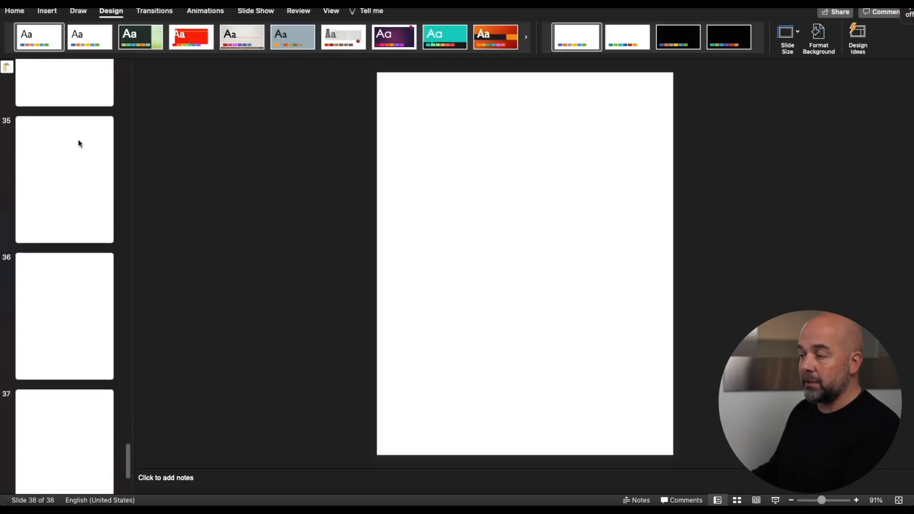
scroll(78, 139, up, 20)
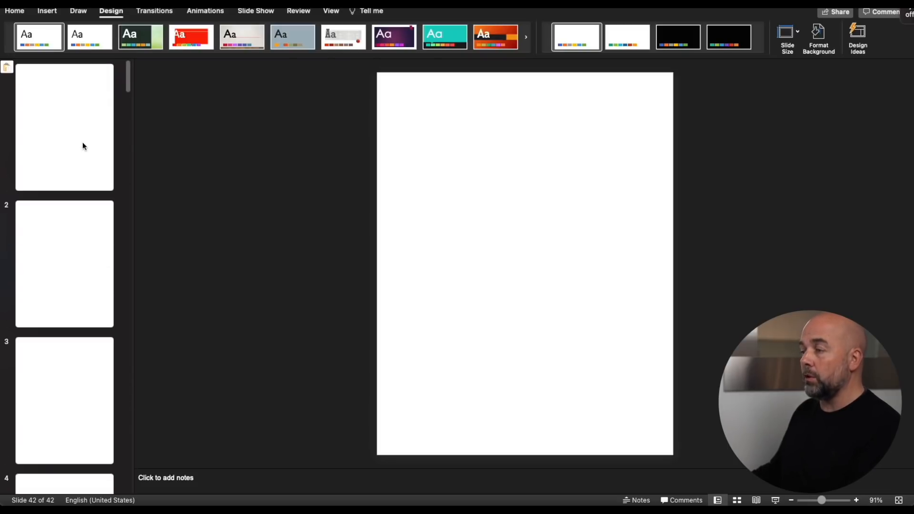
click(84, 146)
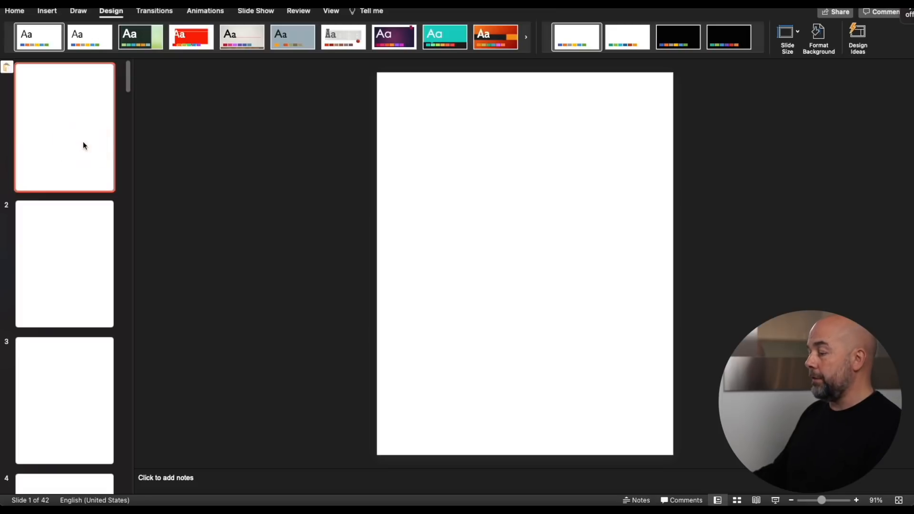
Switch to Affinity Designer and draw a rectangle covering the whole ladybug page, with no fill and no stroke.
click(349, 511)
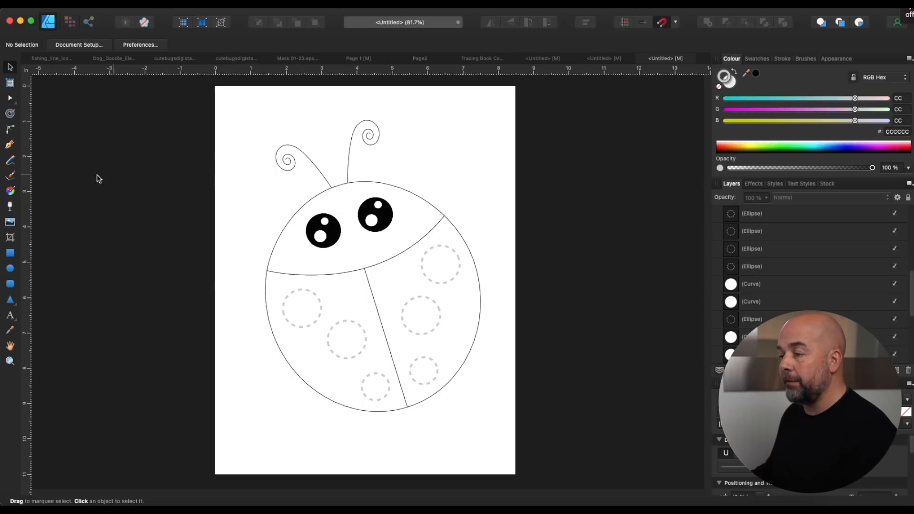
click(10, 252)
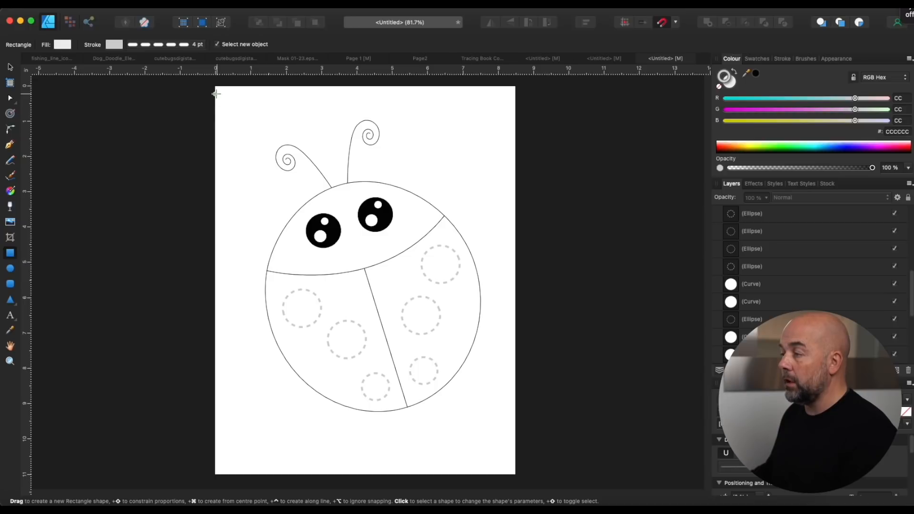
mouse_move(215, 86)
mouse_down()
mouse_move(249, 147)
mouse_move(473, 450)
mouse_move(514, 474)
mouse_up()
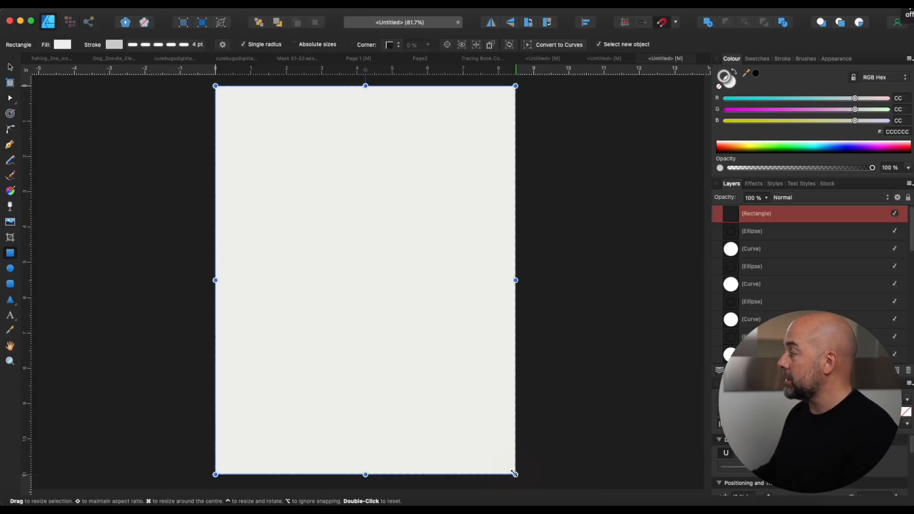
click(733, 85)
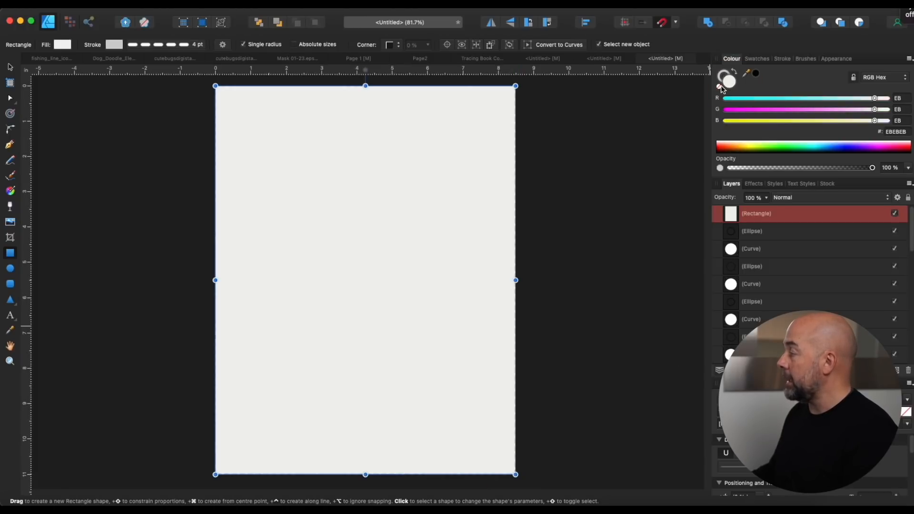
click(719, 87)
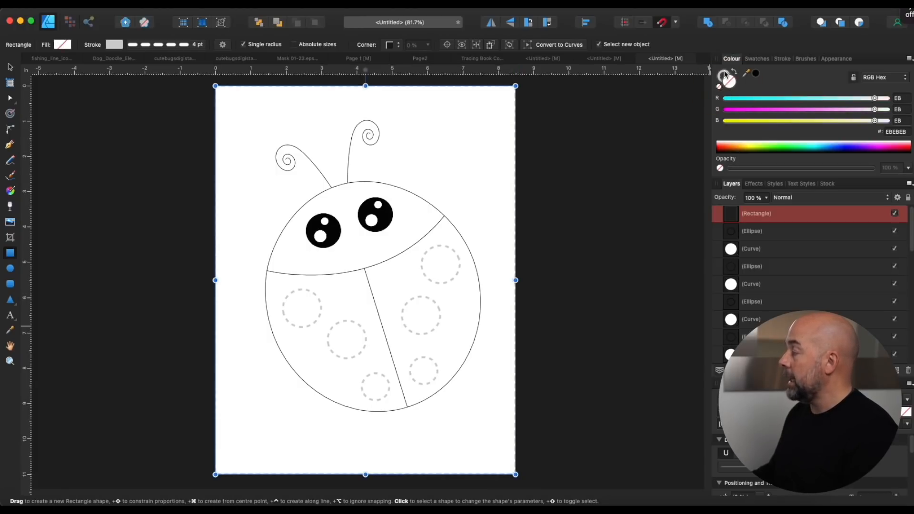
click(724, 75)
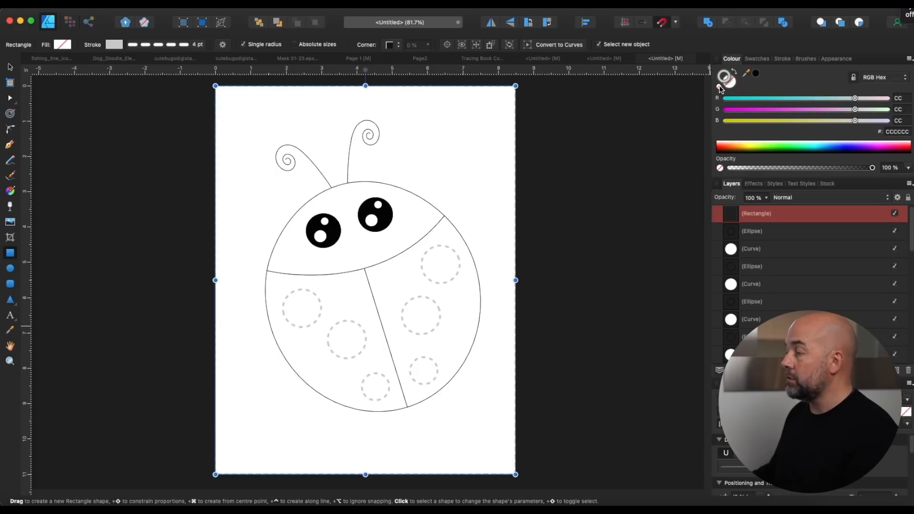
Select the ladybug together with its page-sized rectangle, copy them, and paste them onto the first slide in PowerPoint.
click(9, 68)
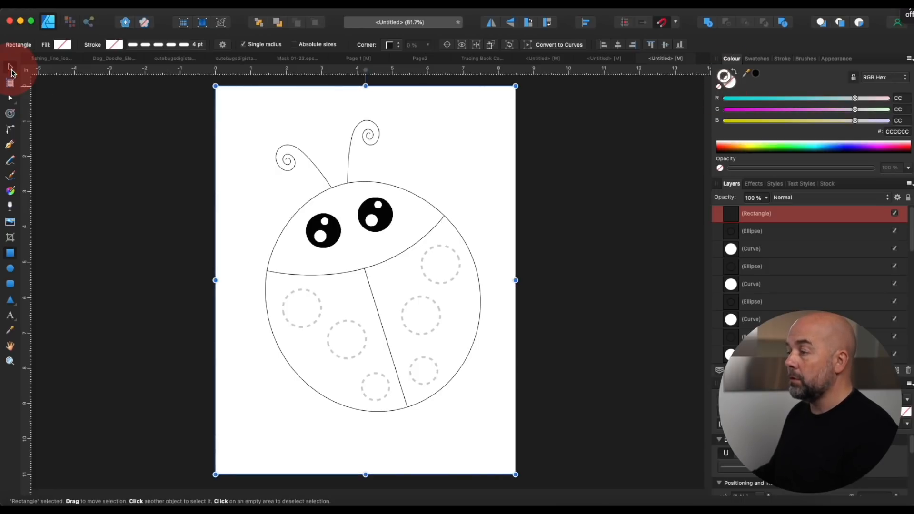
drag(189, 86, 570, 475)
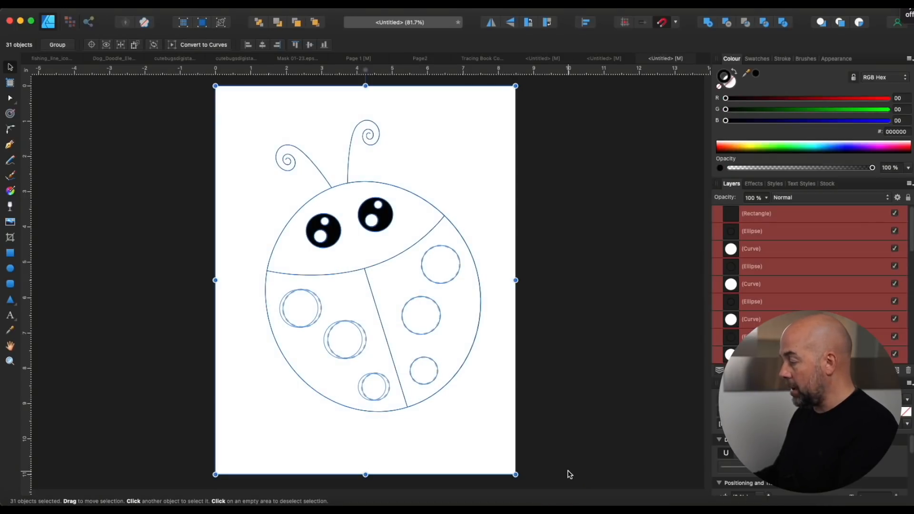
click(696, 508)
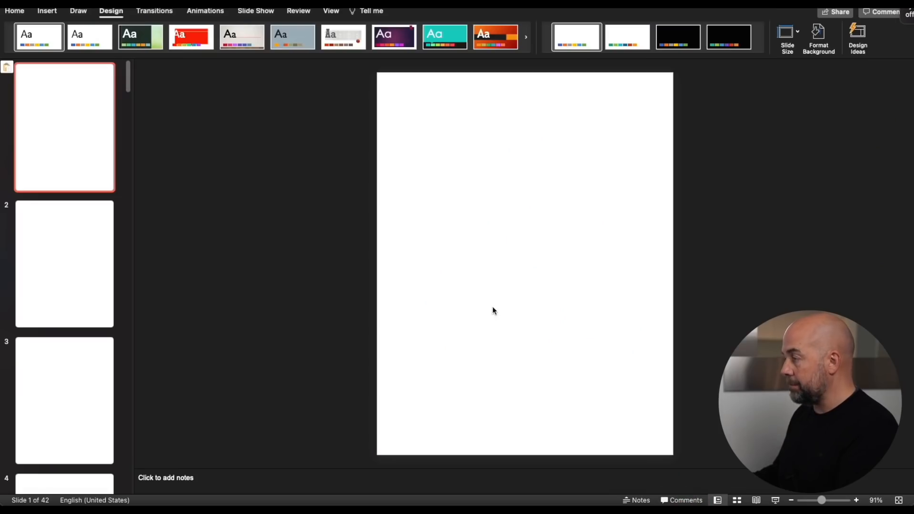
key(super+v)
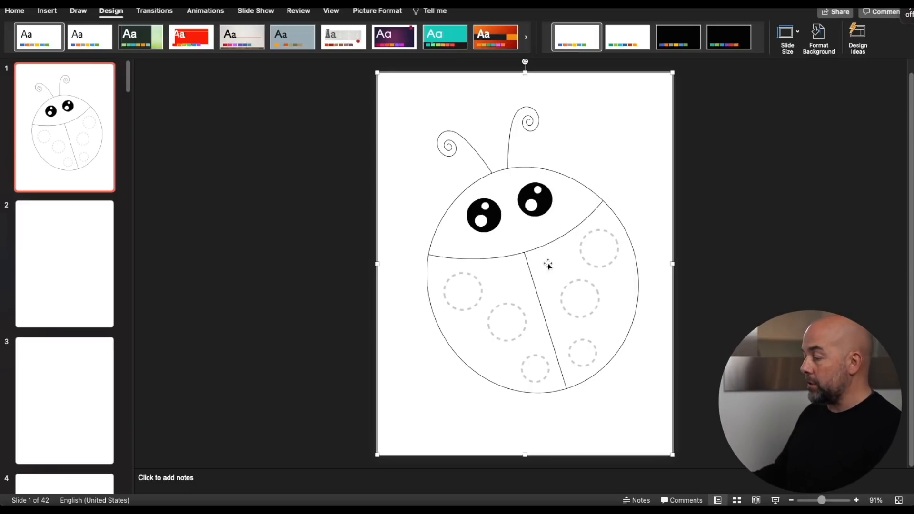
Copy the page from the neighbouring untitled Affinity Designer document and paste it onto the second slide in PowerPoint.
click(348, 508)
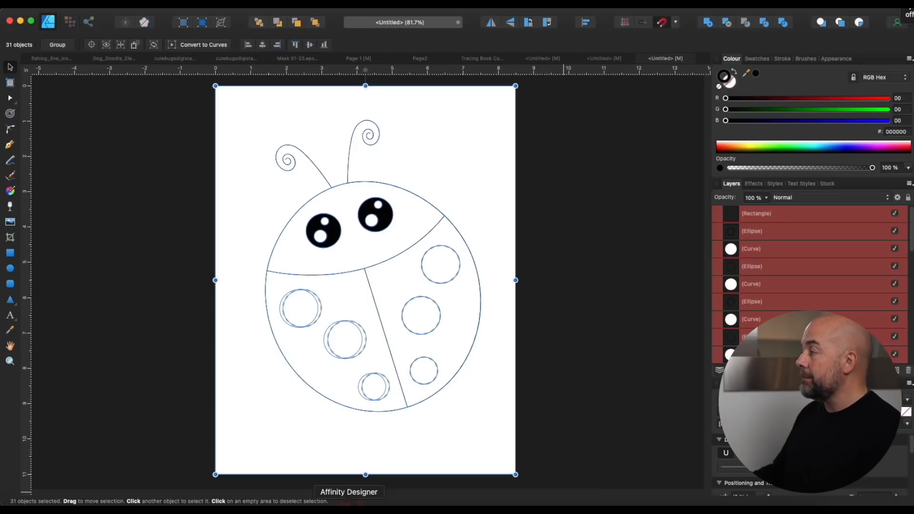
click(610, 63)
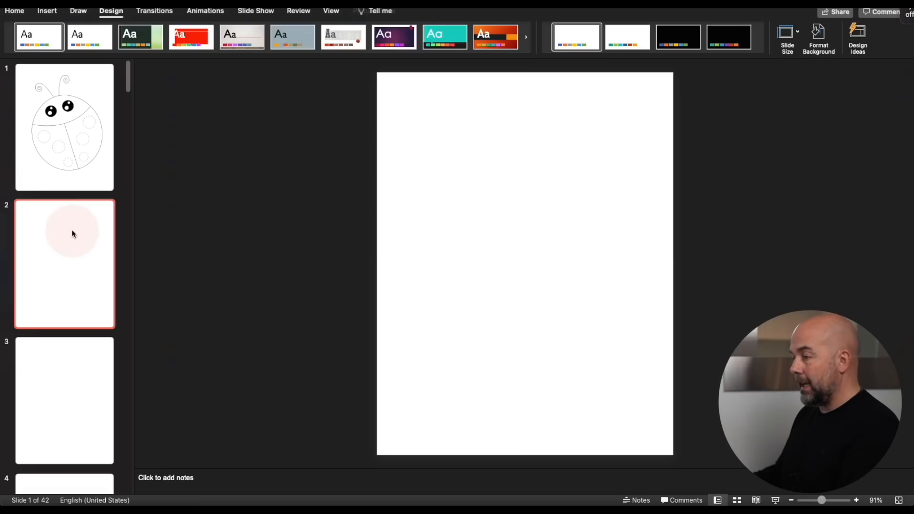
key(super+v)
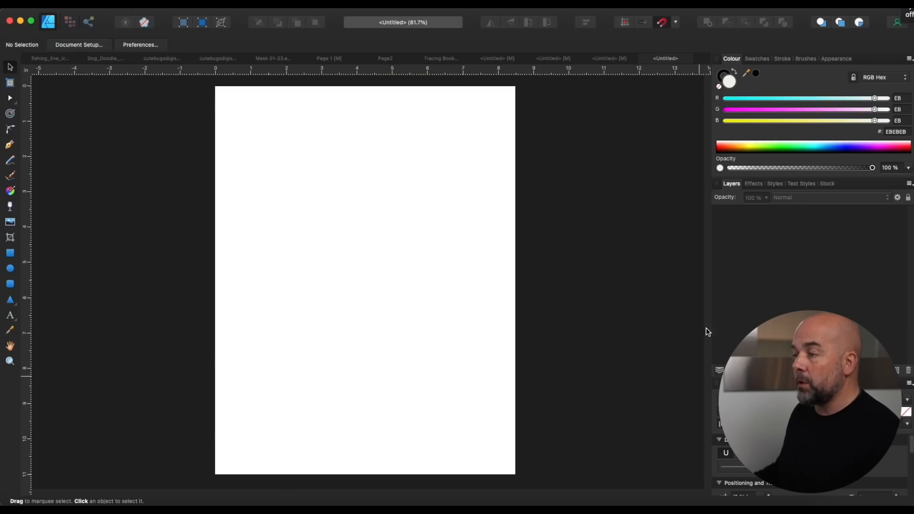
Cover the new blank Affinity Designer page with a rectangle, fill it turquoise (HSL 172, 79, 53), and lock it.
click(10, 252)
drag(215, 86, 515, 475)
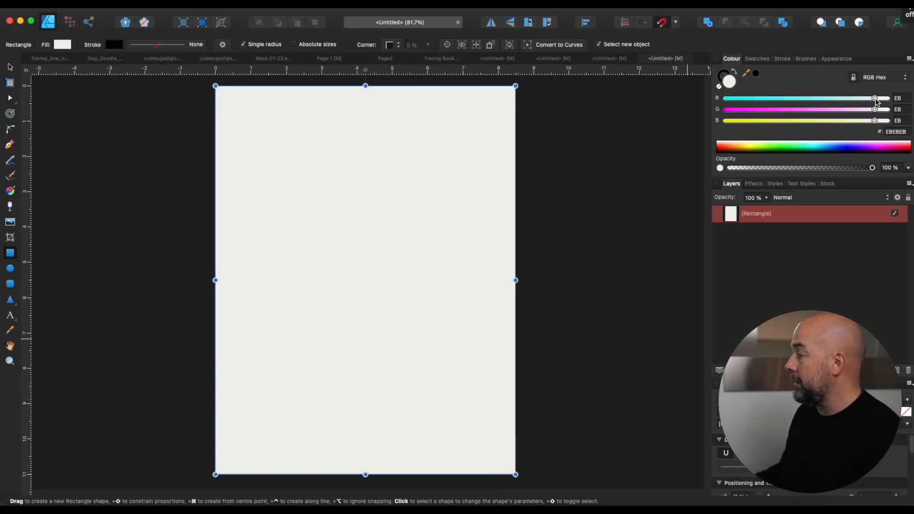
drag(875, 98, 781, 106)
click(884, 78)
click(879, 94)
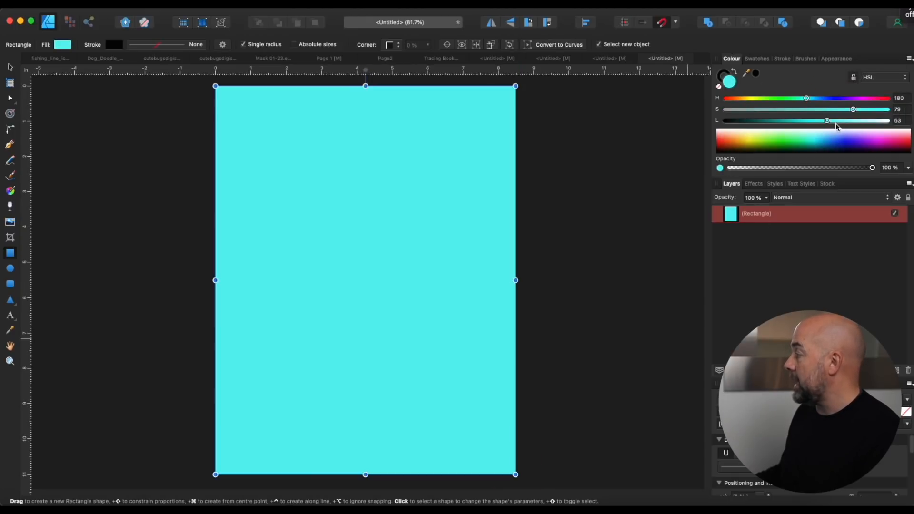
drag(807, 97, 811, 121)
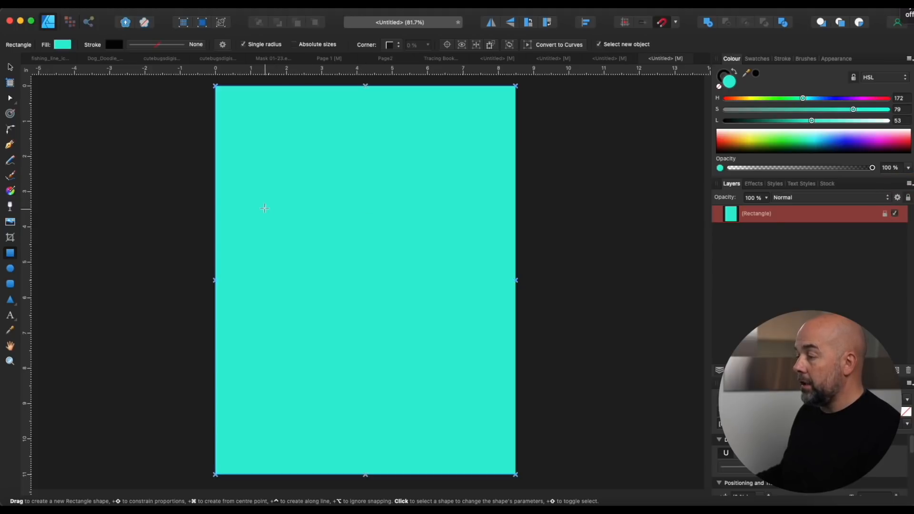
Draw a large, nearly square rectangle centred on the lower part of the cover, with a white fill and no stroke.
drag(254, 207, 480, 437)
drag(370, 300, 365, 300)
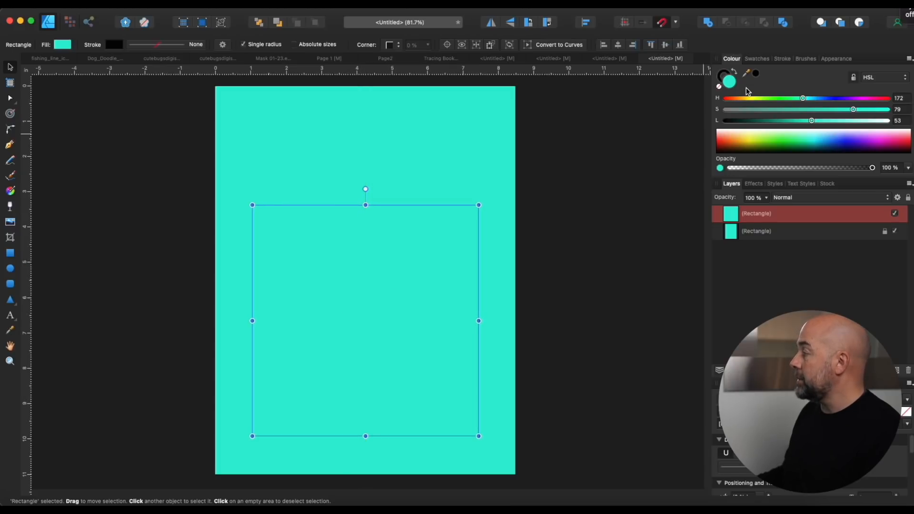
click(721, 84)
click(730, 85)
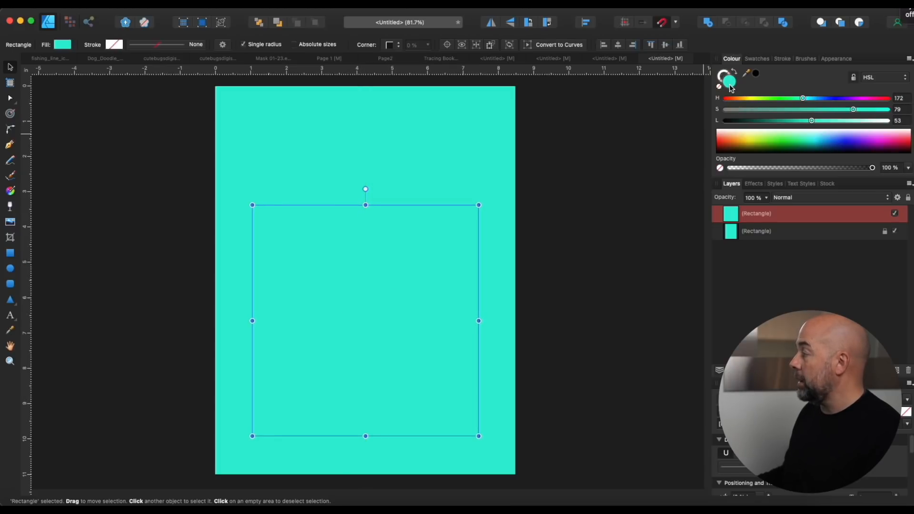
drag(812, 120, 896, 125)
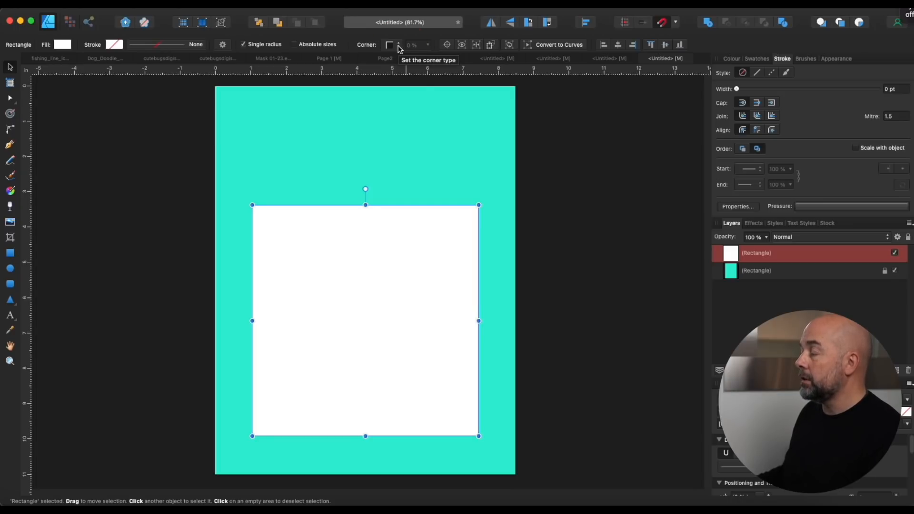
Round the white rectangle's corners with the Rounded corner type at 5%.
click(399, 46)
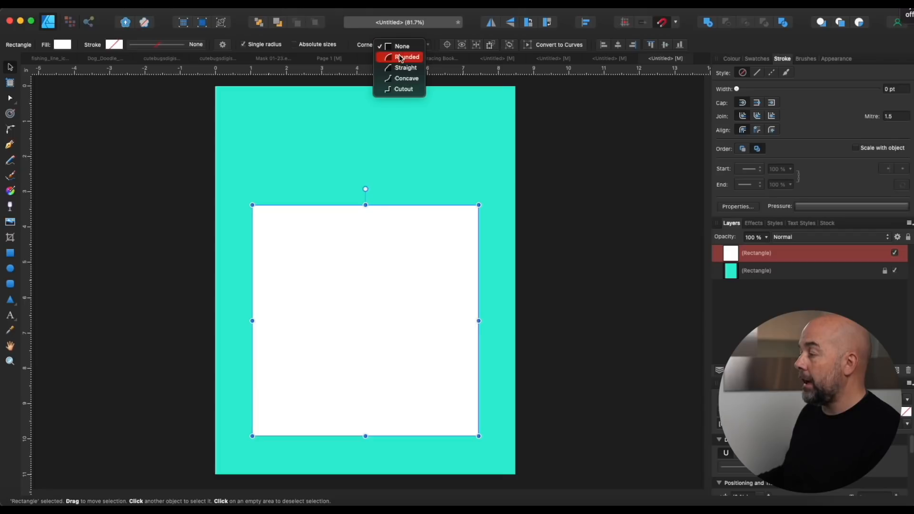
click(401, 58)
click(453, 46)
drag(451, 60, 433, 58)
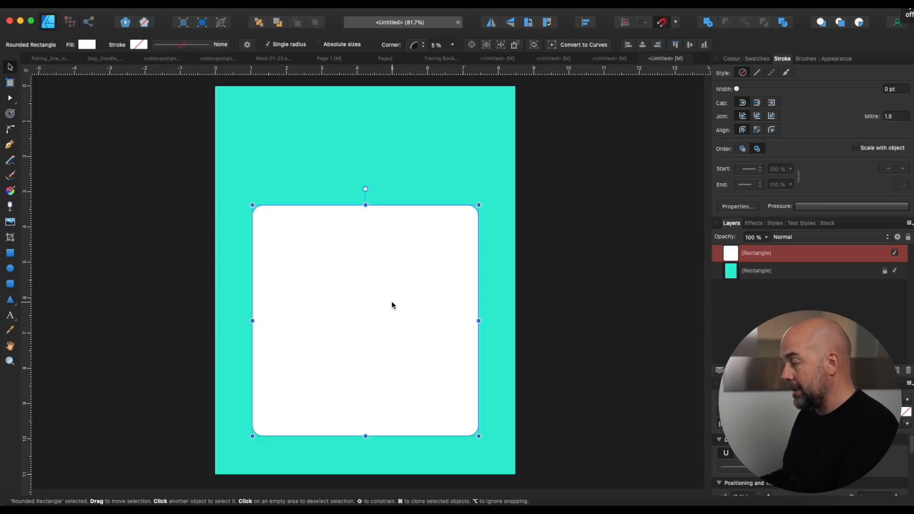
Duplicate the rounded white panel and enlarge the copy slightly around its centre.
key(super+j)
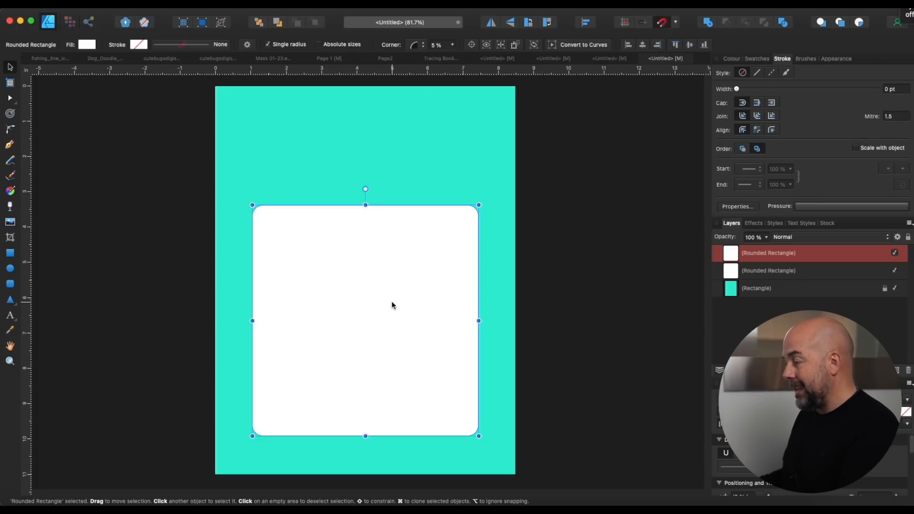
click(479, 437)
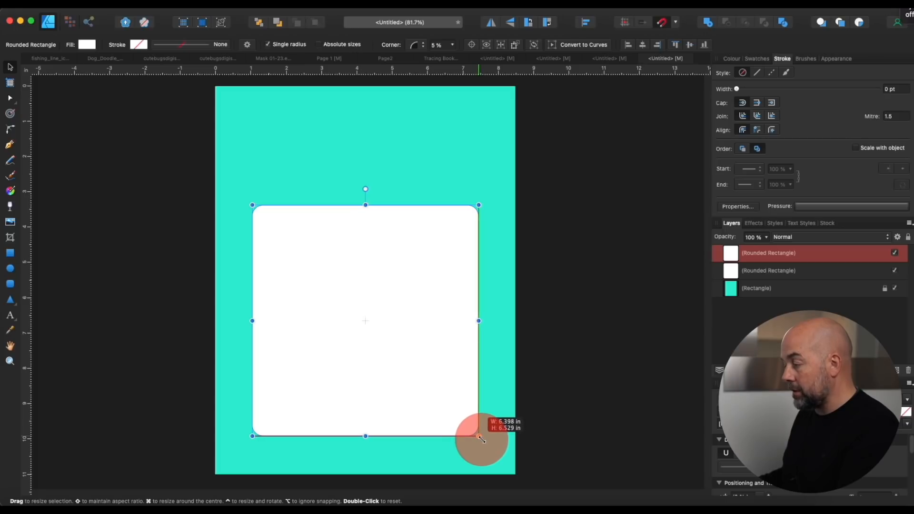
drag(482, 440, 483, 441)
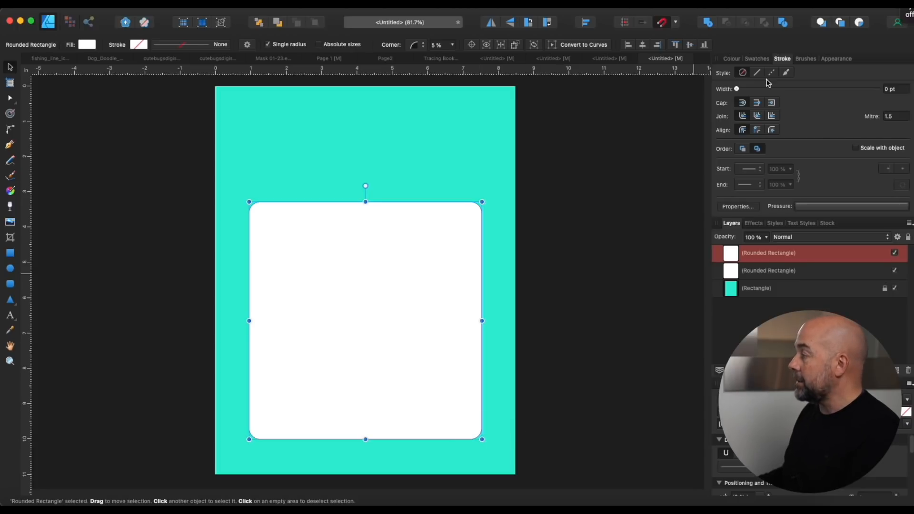
Remove the enlarged copy's fill and give it a 3 pt black stroke.
click(729, 60)
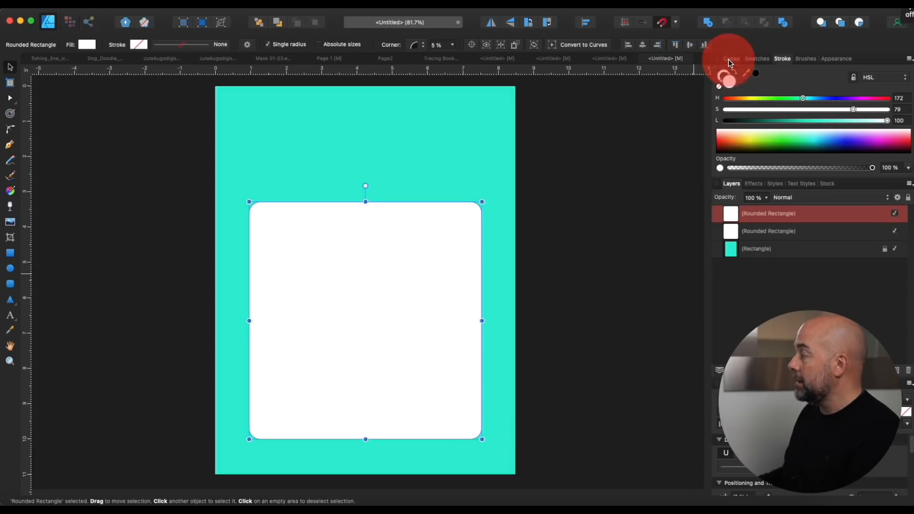
click(721, 88)
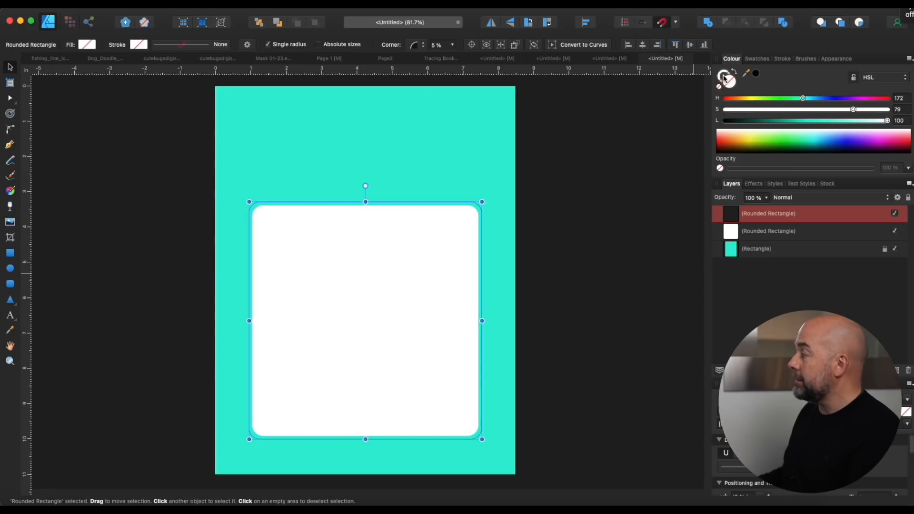
click(723, 74)
click(782, 59)
drag(738, 89, 777, 93)
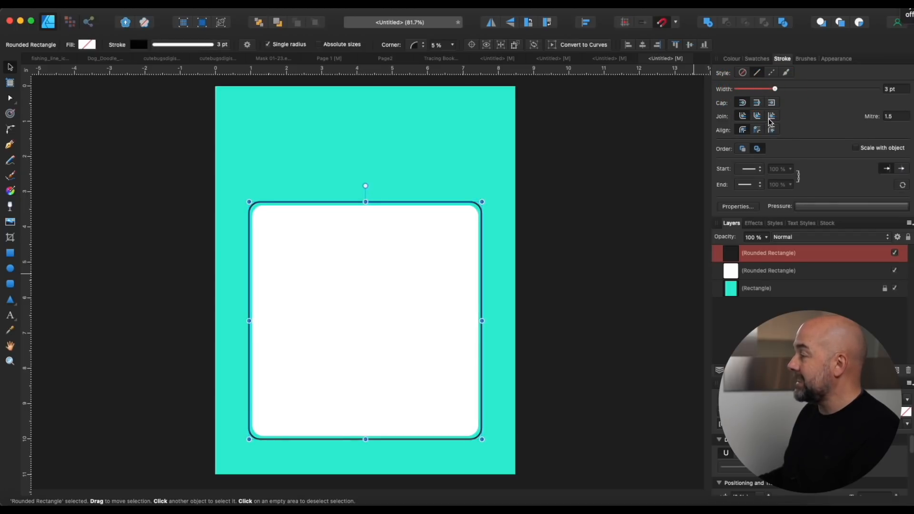
Make the panel's outline dashed with a dash length of 2 and adjust its gap.
click(772, 74)
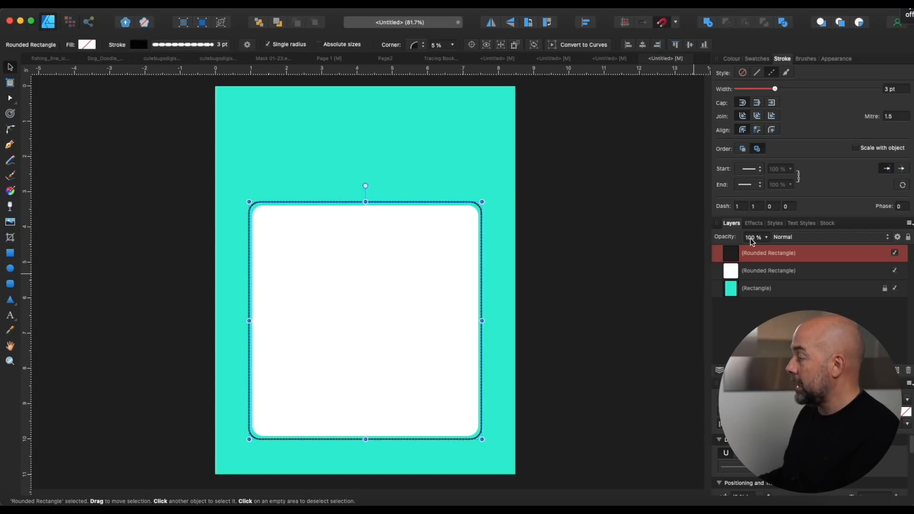
click(739, 205)
click(759, 207)
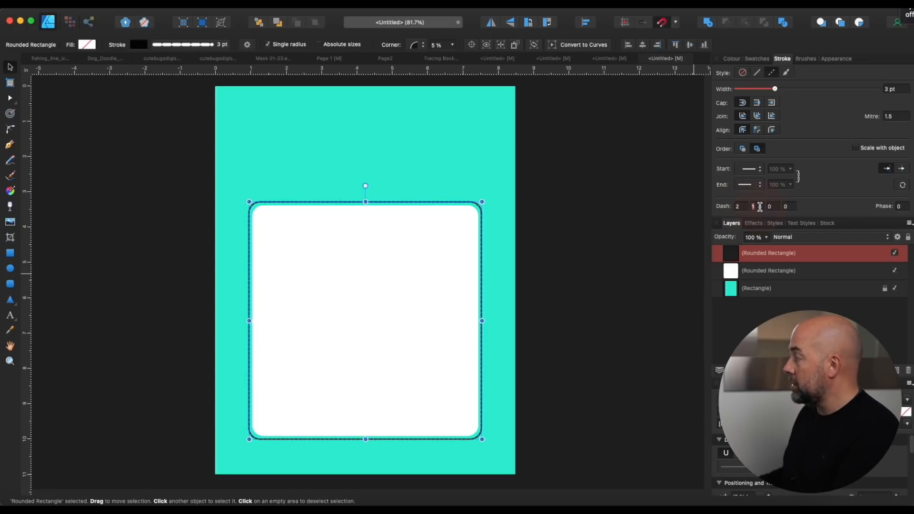
Colour the dashed outline grey with hex CCCCCC, and darken it to an HSL lightness of 66.
click(731, 61)
click(900, 79)
click(894, 70)
click(898, 132)
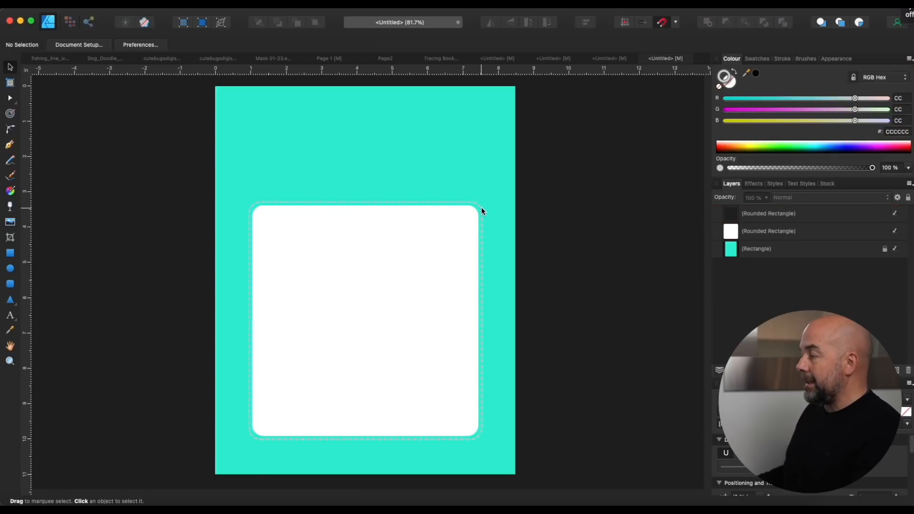
click(480, 207)
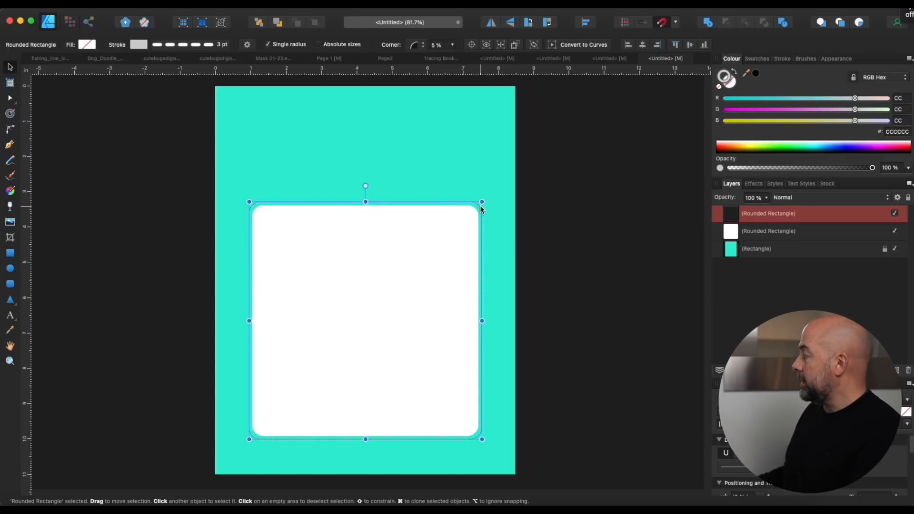
click(881, 78)
click(880, 89)
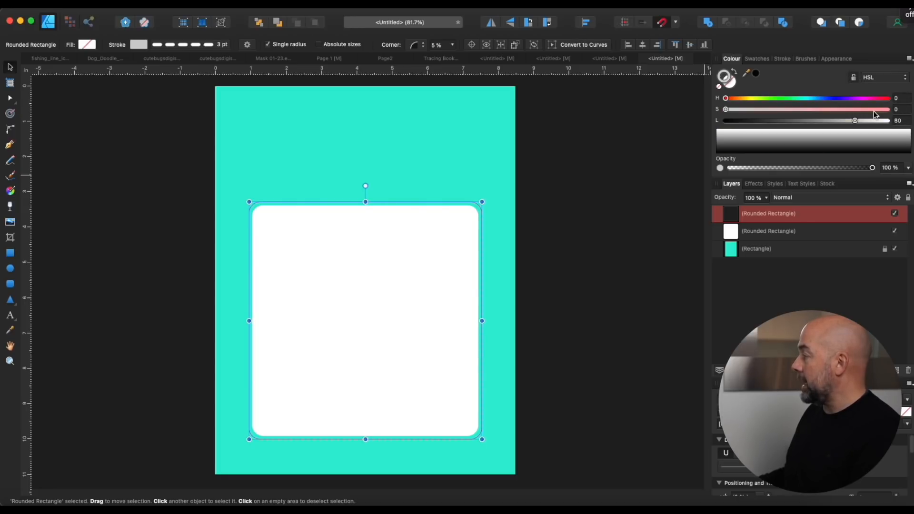
drag(860, 123, 832, 123)
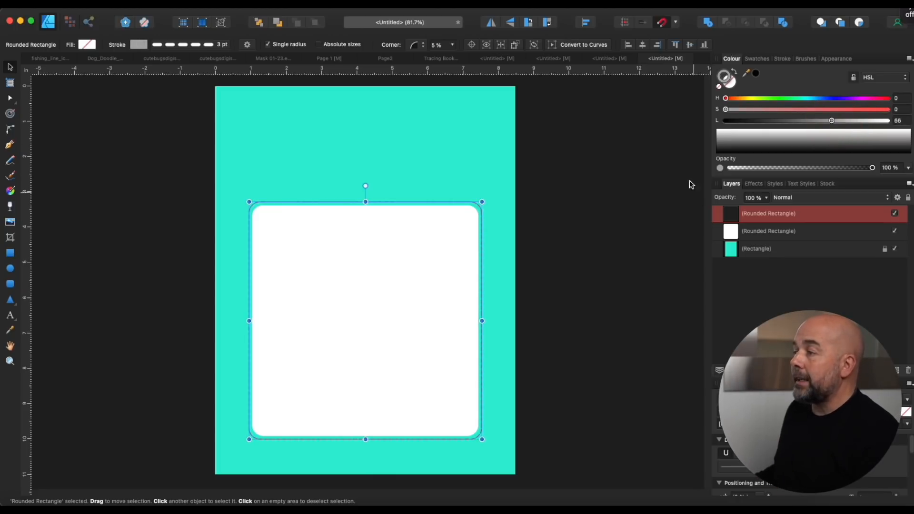
Copy the red ladybug from cutebugsdigistamps-colored.ai onto the cover, enlarge it over the white panel, and tilt it counter-clockwise.
click(167, 59)
click(217, 59)
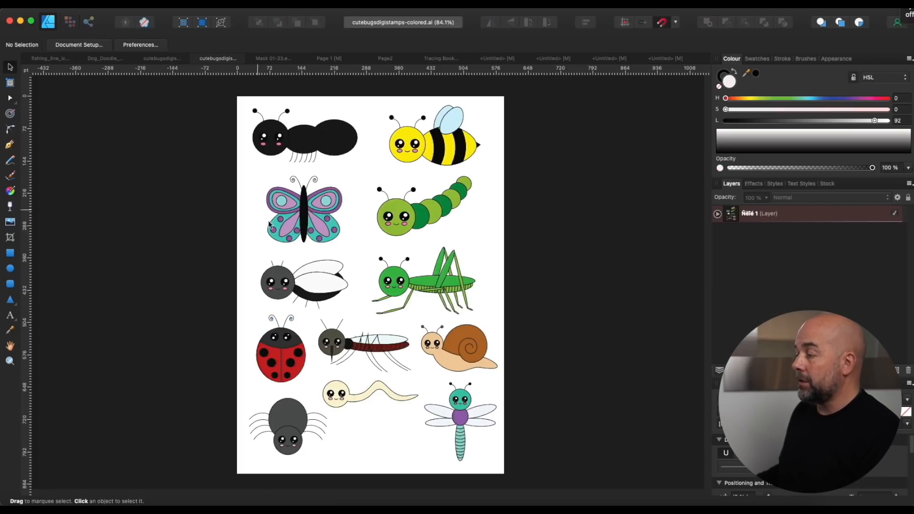
drag(253, 312, 311, 398)
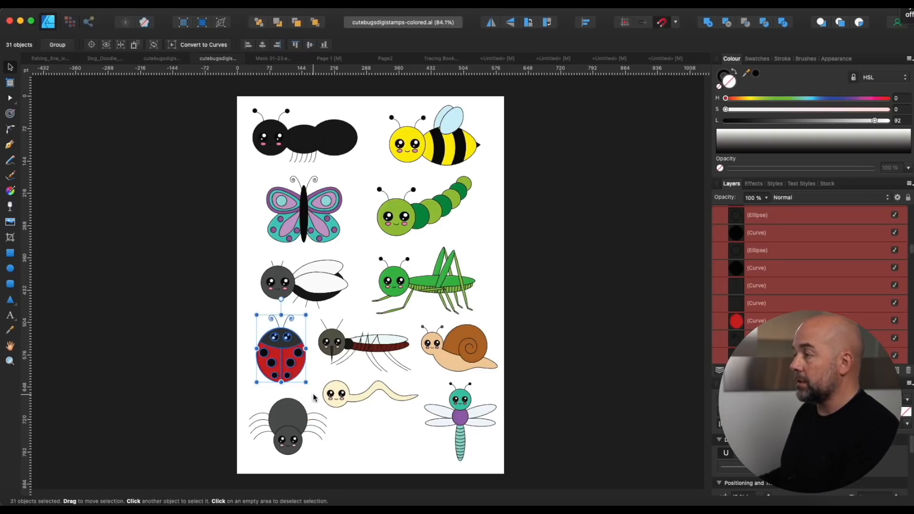
key(ctrl+Tab)
key(super+v)
drag(285, 384, 454, 327)
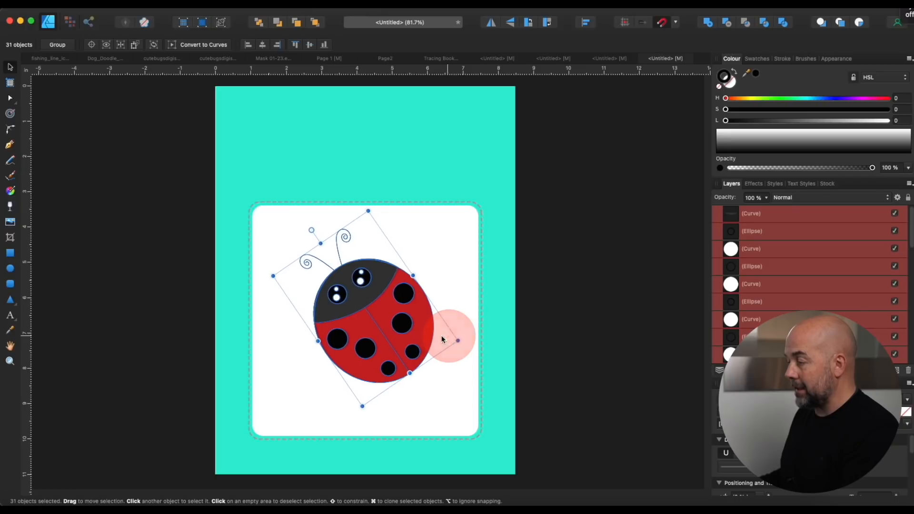
click(474, 324)
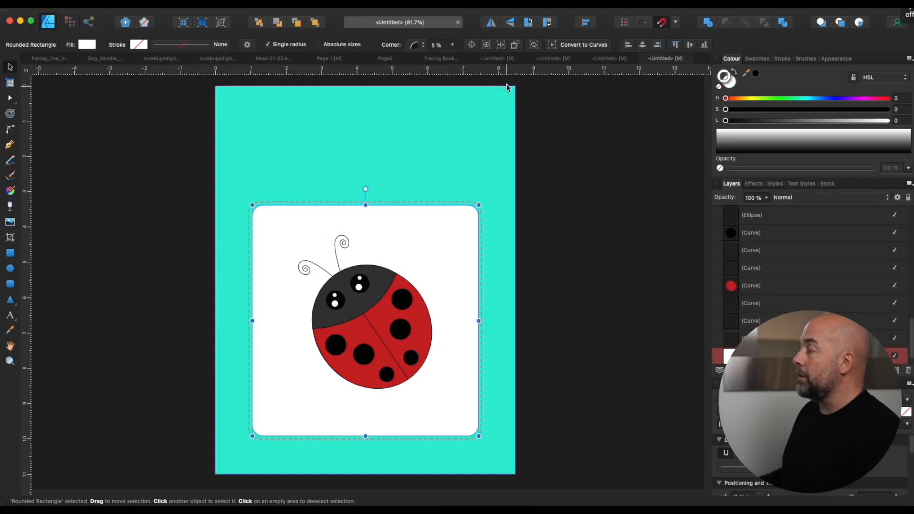
Copy the dog-to-food-bowl tracing row from the line-tracing page and paste it onto the cover.
click(503, 60)
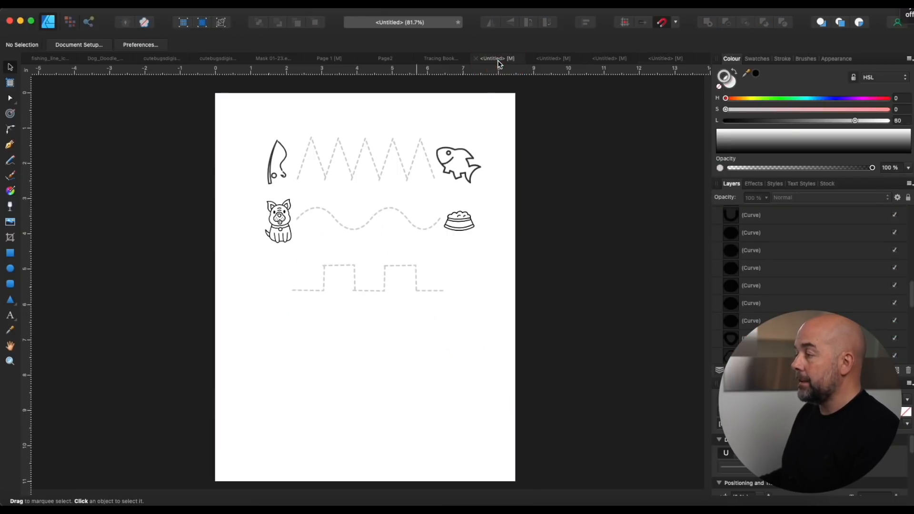
mouse_move(248, 192)
mouse_down()
mouse_move(297, 247)
mouse_move(486, 242)
mouse_up()
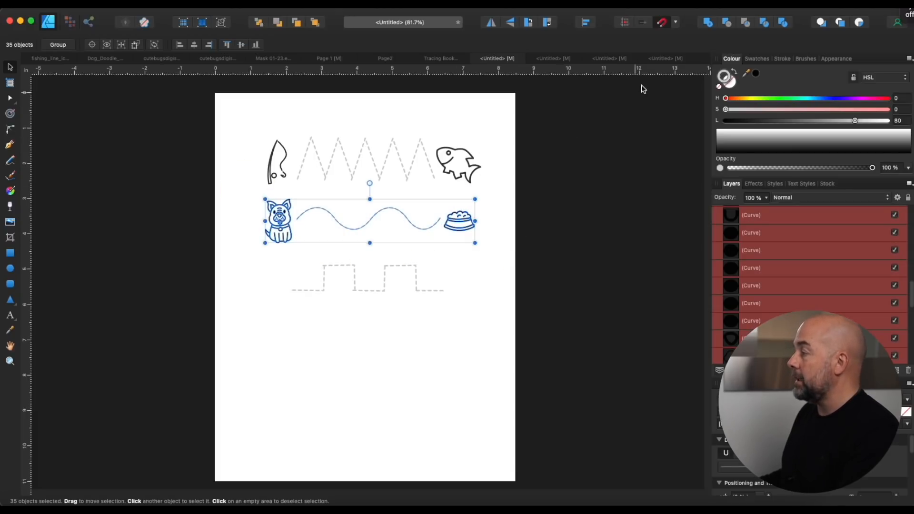
click(661, 59)
key(super+v)
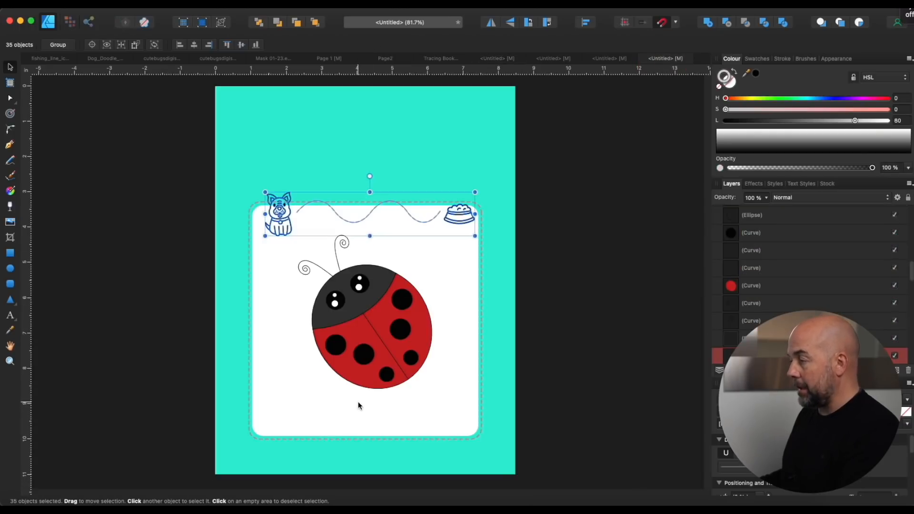
Group the dog tracing row and place it tilted upward across the white panel's lower part, behind the ladybug.
drag(362, 222, 366, 401)
drag(482, 369, 476, 345)
drag(422, 378, 426, 375)
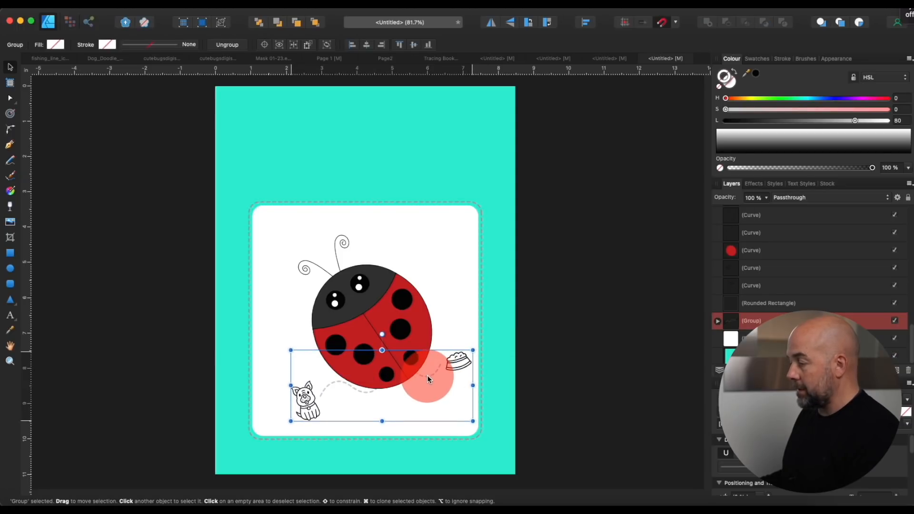
drag(290, 421, 279, 426)
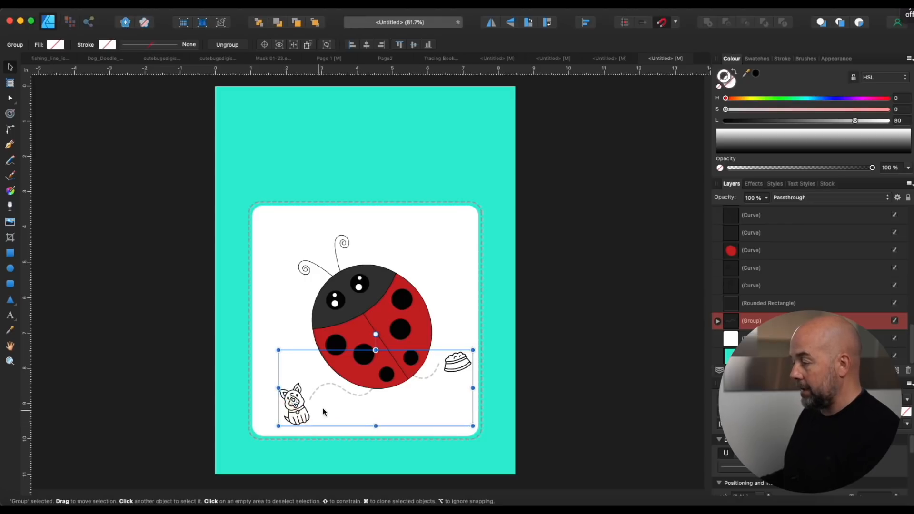
click(339, 406)
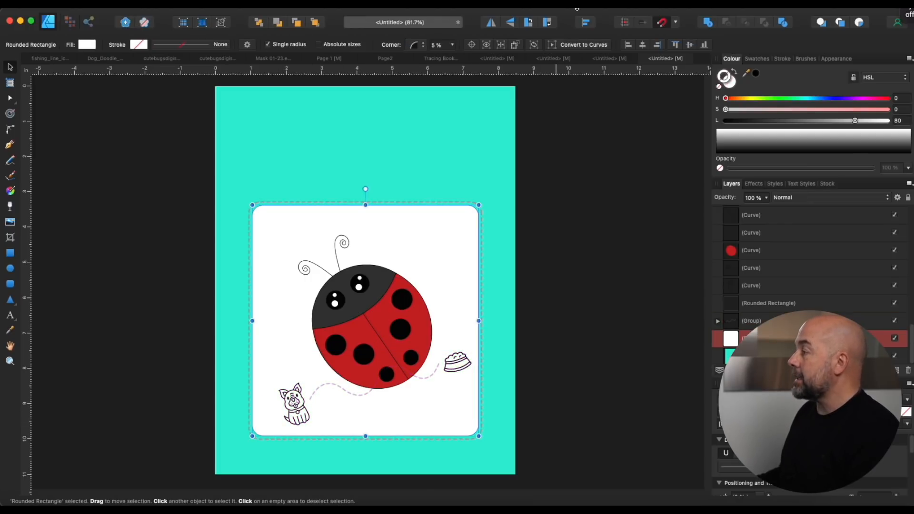
Copy the first dotted AAAA row from the letter-tracing page and paste it onto the cover.
click(598, 58)
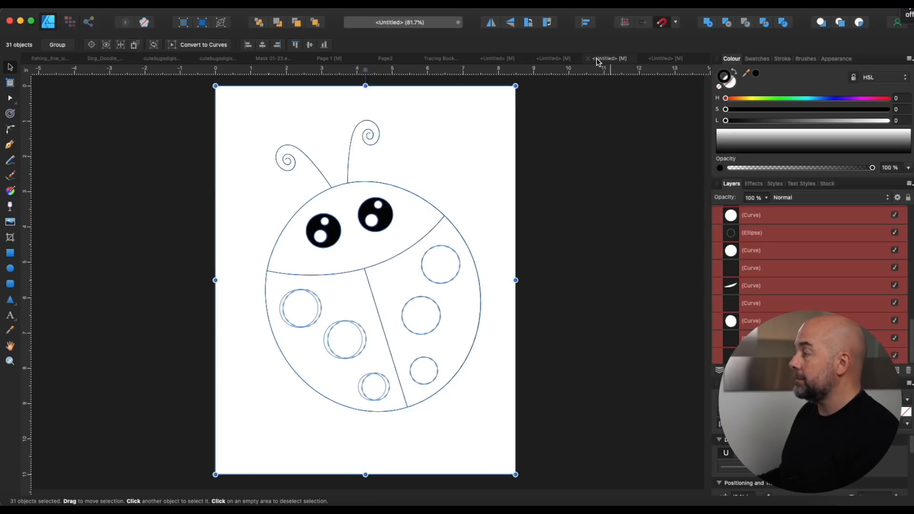
click(571, 61)
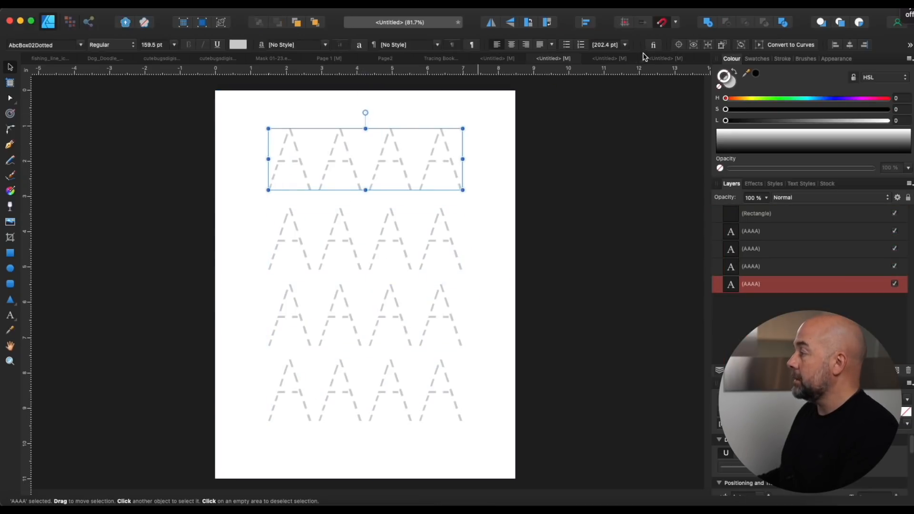
click(671, 58)
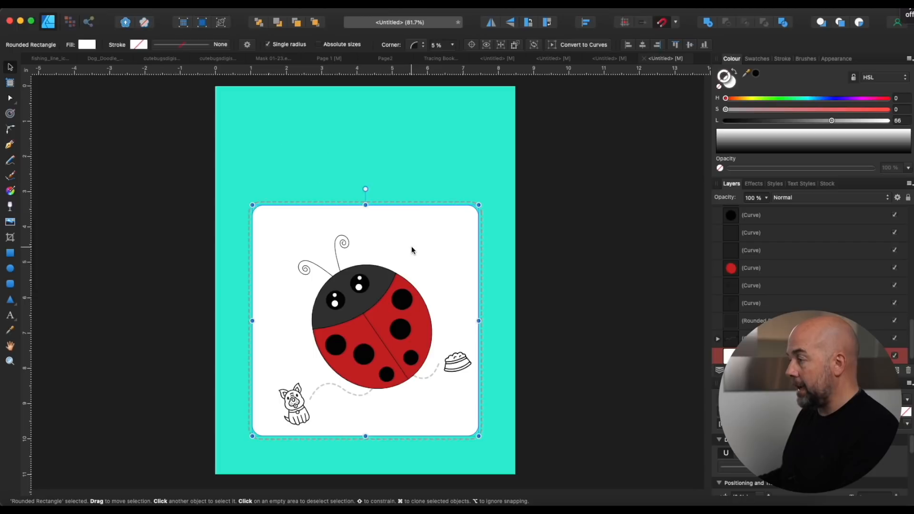
key(super+v)
Move the AAAA row to the white panel's upper part behind the ladybug and tilt it slightly clockwise.
drag(387, 174, 394, 263)
drag(465, 291, 458, 308)
drag(434, 269, 439, 278)
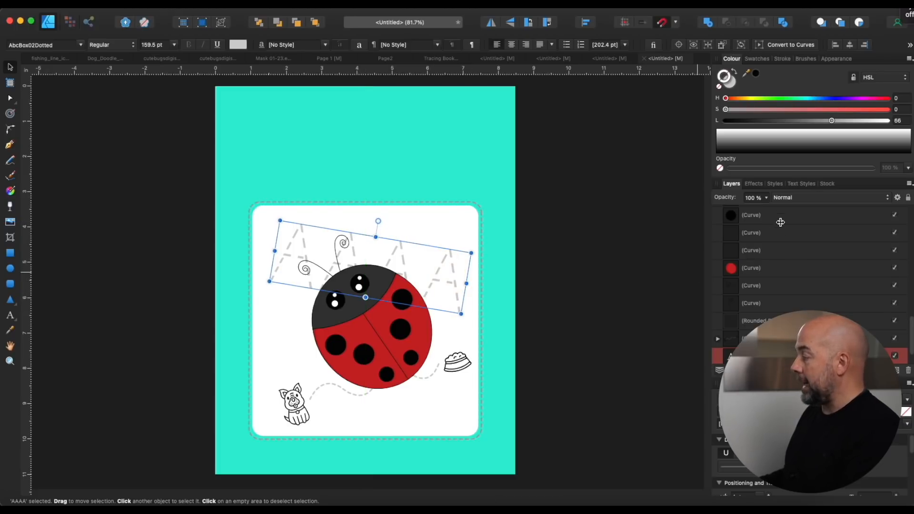
click(442, 339)
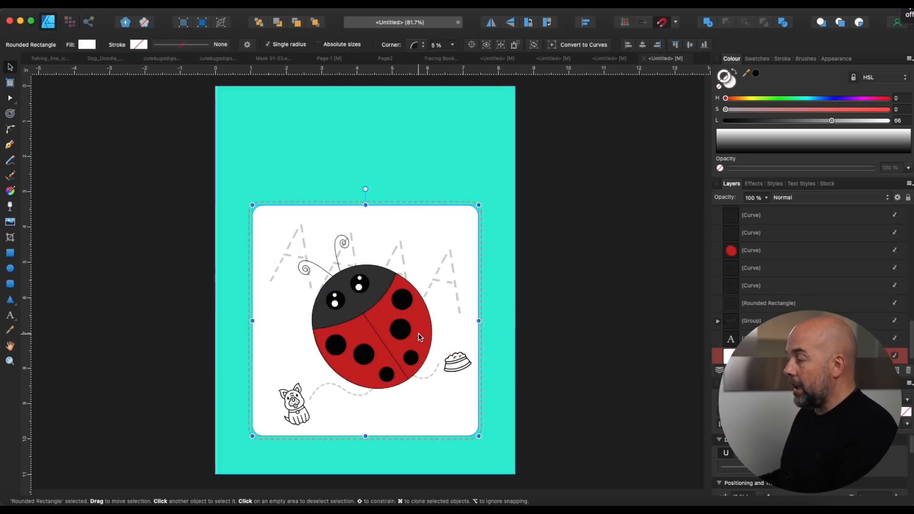
Fill the uppermost black spot on the ladybug's right wing with white by setting its lightness to 100.
scroll(446, 307, up, 5)
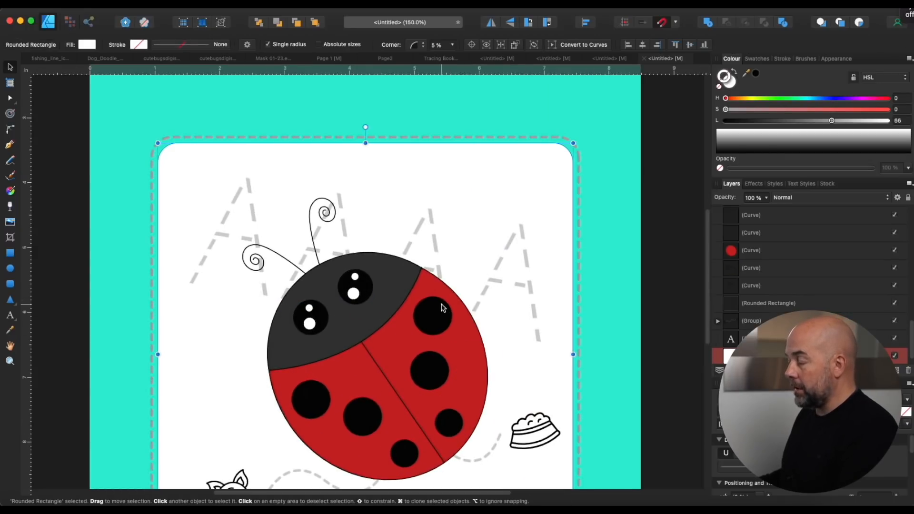
scroll(439, 308, down, 2)
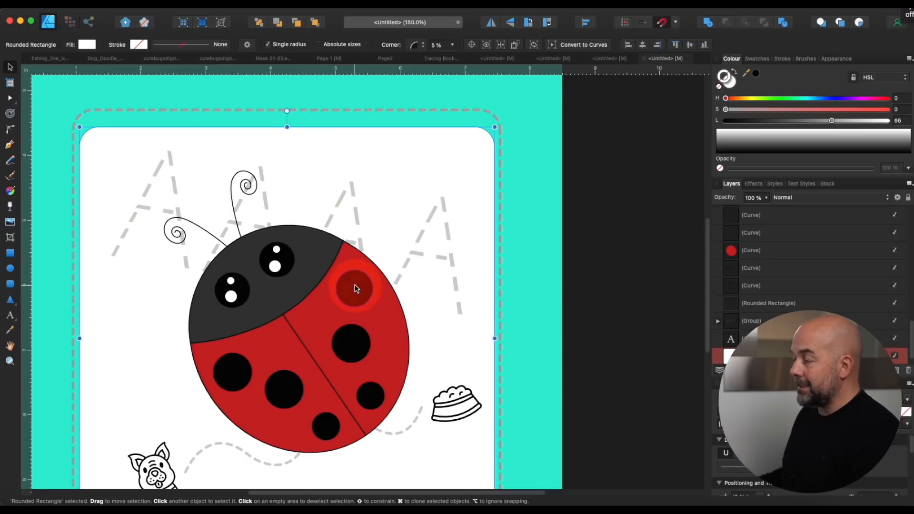
click(354, 287)
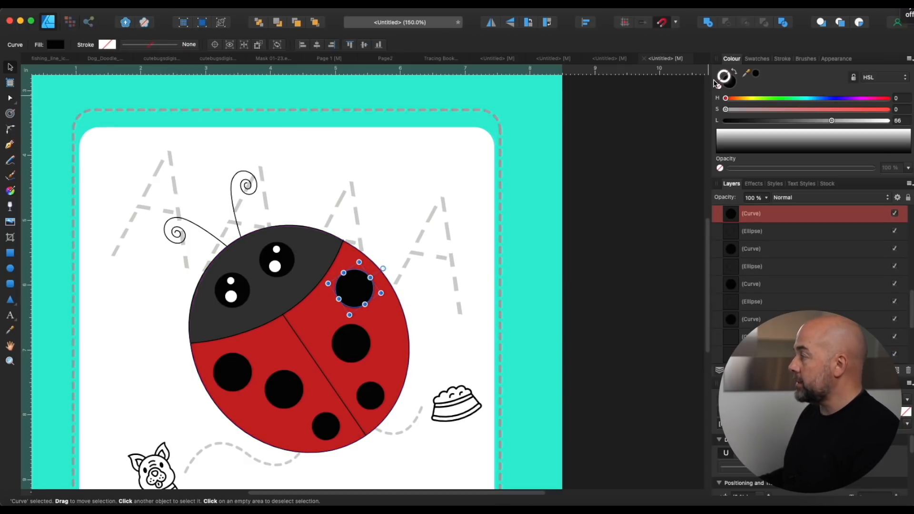
click(734, 83)
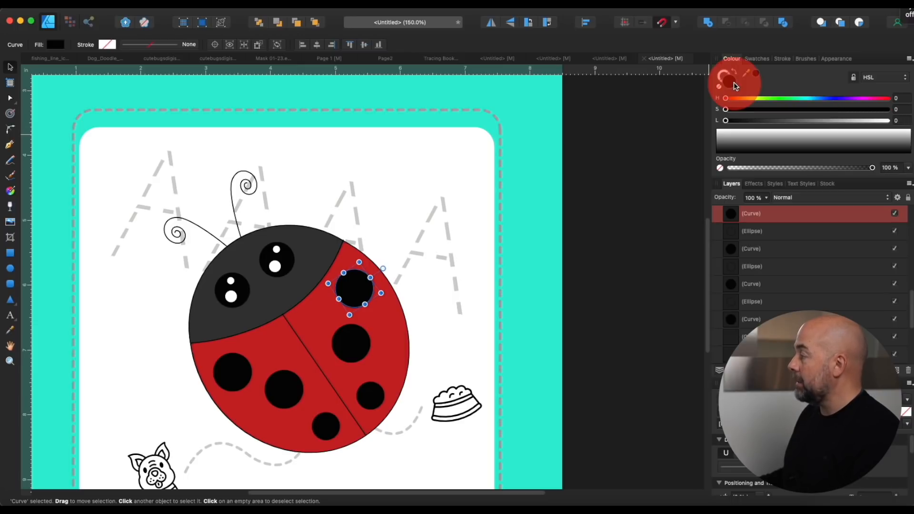
drag(727, 123, 888, 121)
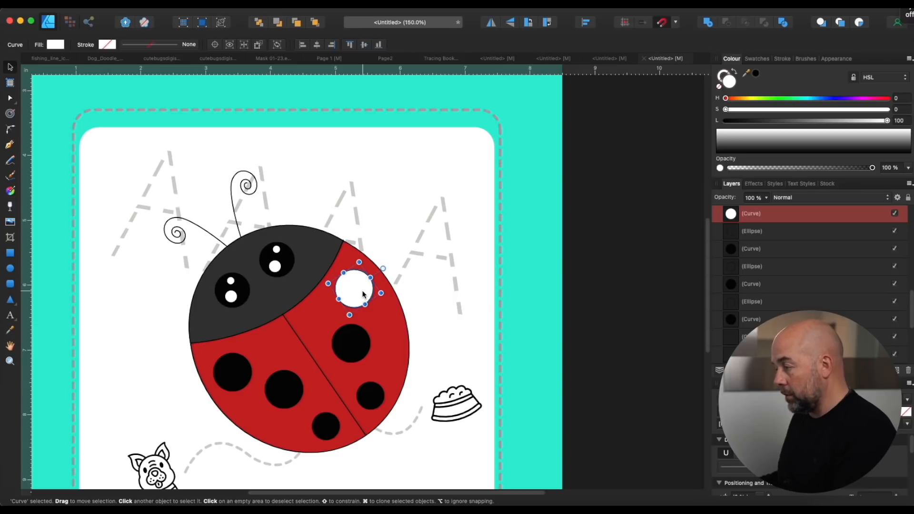
Duplicate the white spot and shrink the copy around its centre to form a smaller inner circle.
key(super+j)
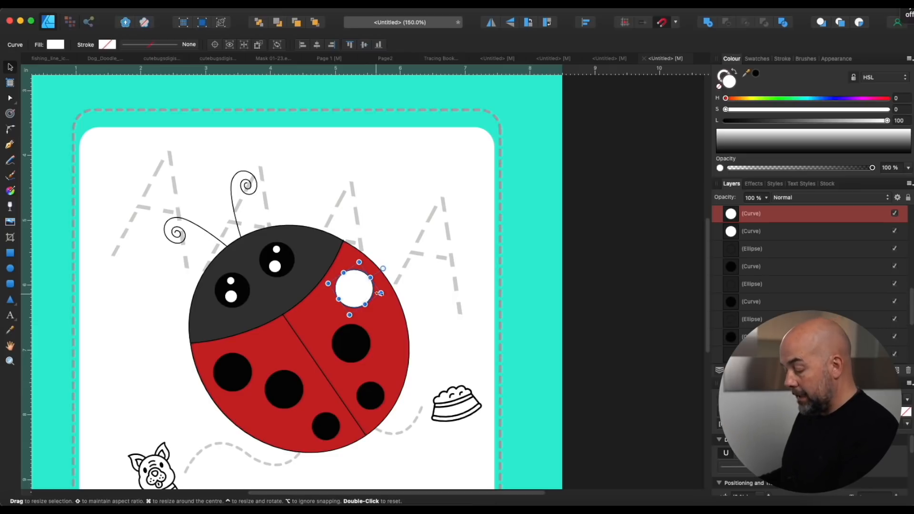
click(383, 293)
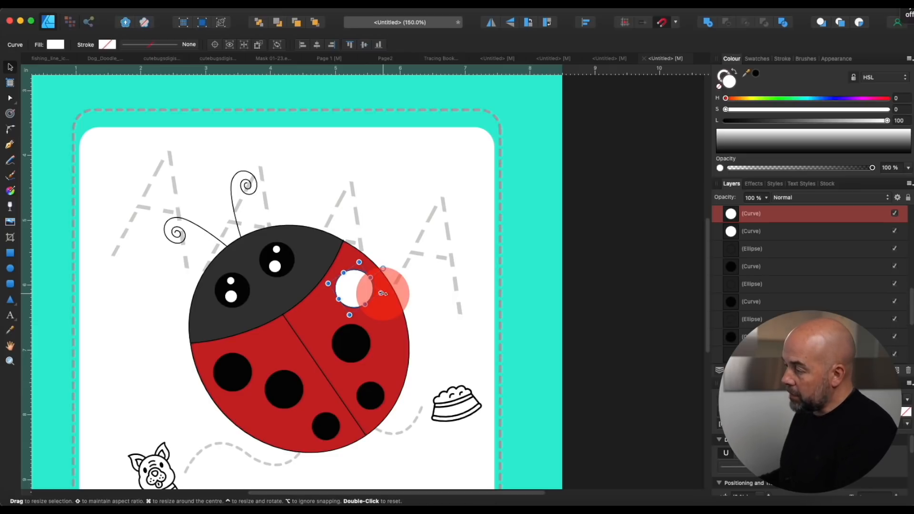
drag(382, 293, 379, 294)
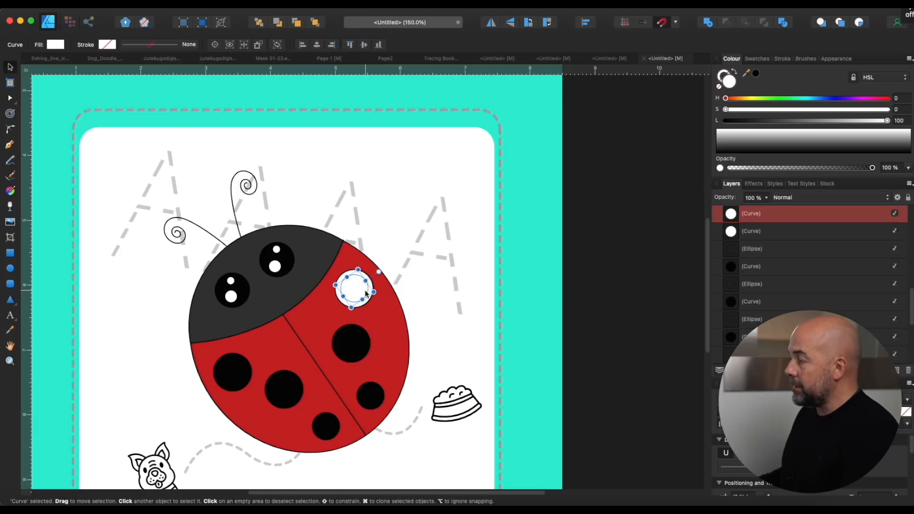
Give the inner white circle a black dashed outline with a dash spacing of 2.
click(722, 74)
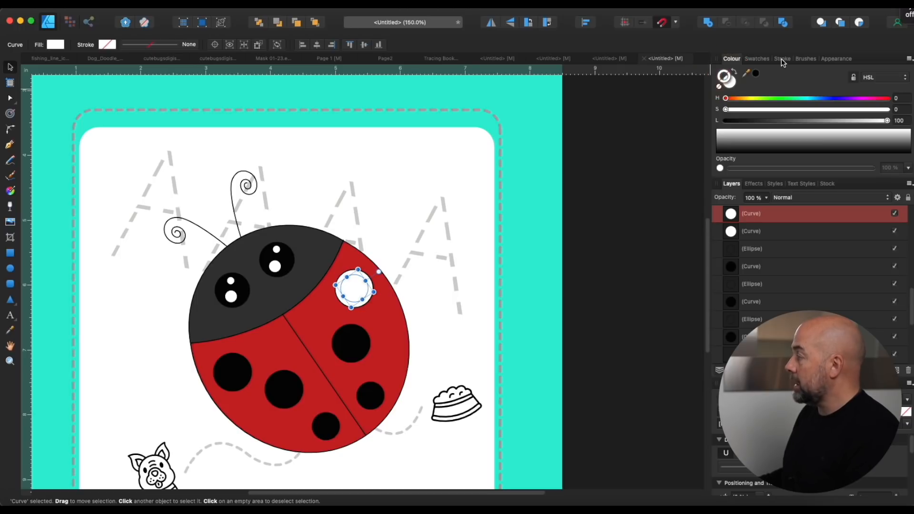
click(756, 74)
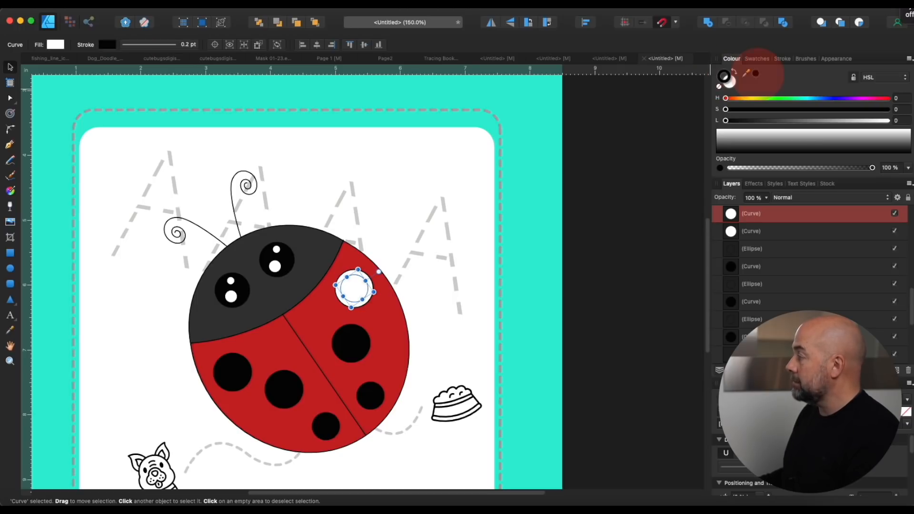
click(783, 60)
click(771, 73)
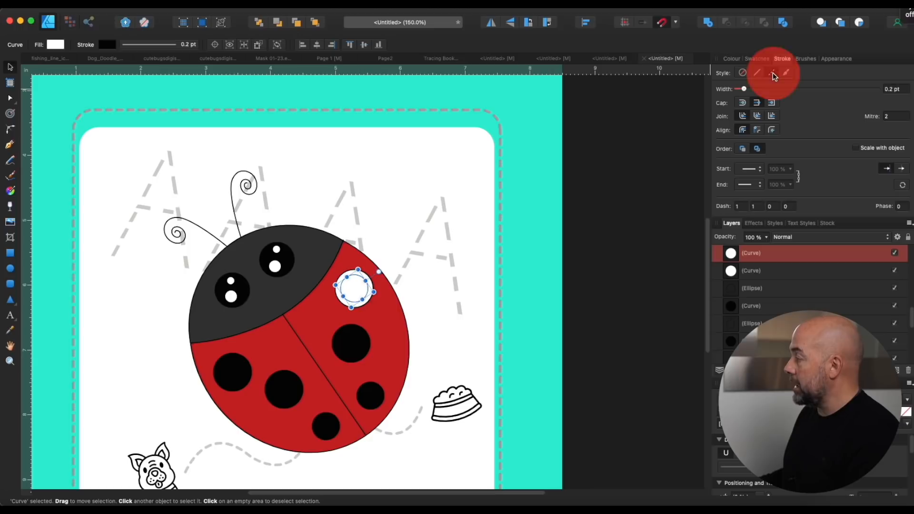
click(761, 210)
text(2)
Thicken the inner circle's dashed outline and lighten it to grey with lightness 73.
mouse_move(744, 89)
mouse_down()
mouse_move(773, 93)
mouse_move(775, 121)
mouse_move(844, 120)
mouse_up()
click(735, 59)
click(445, 347)
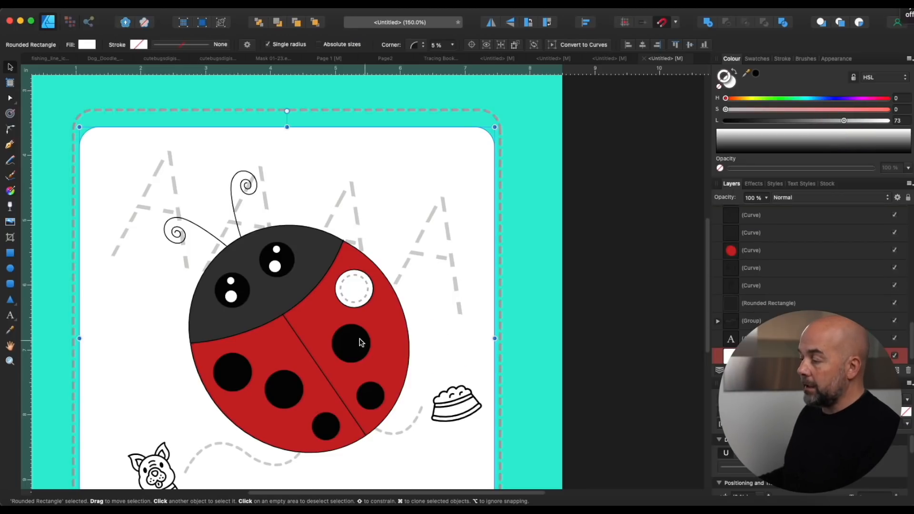
key(super+1)
key(super+minus)
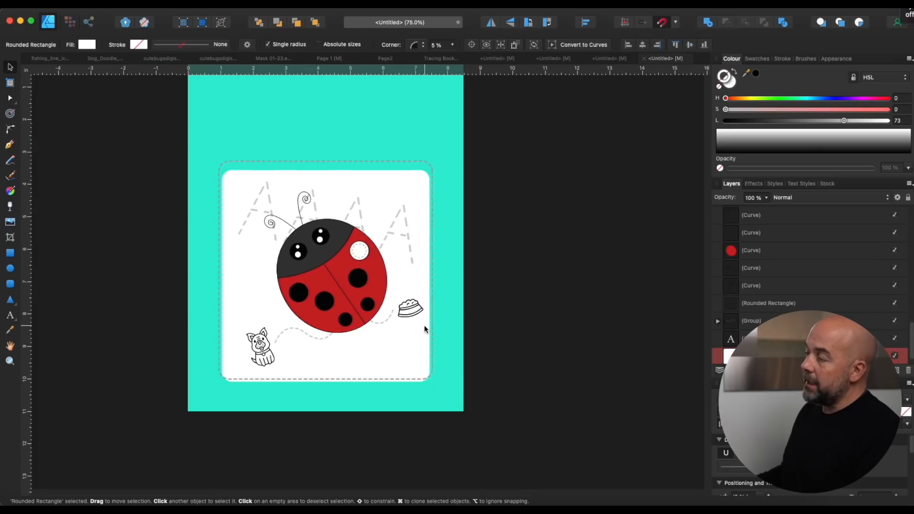
scroll(444, 191, up, 1)
drag(404, 202, 405, 208)
click(543, 285)
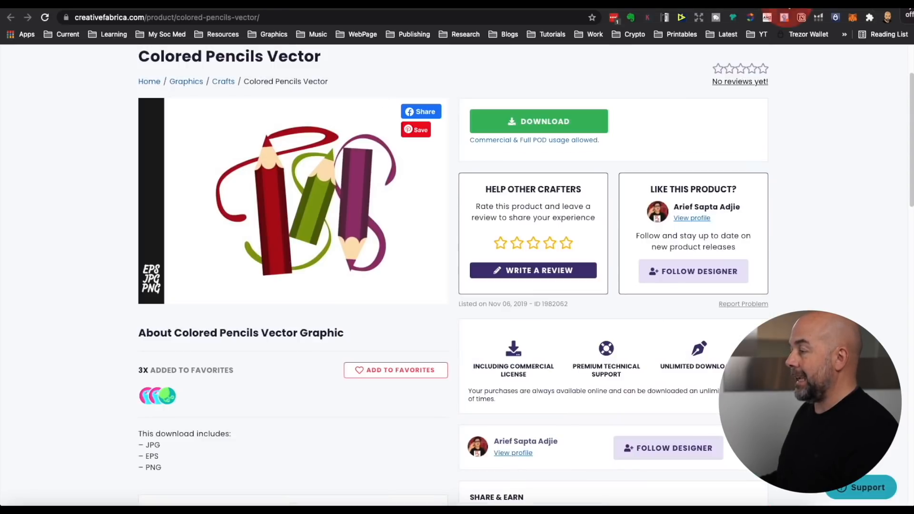
Copy the purple pencil from the Mask 01-23.eps pencil artwork and paste it onto the cover.
click(348, 502)
click(273, 58)
click(341, 316)
drag(278, 196, 308, 312)
mouse_move(458, 197)
mouse_down()
mouse_move(466, 329)
mouse_move(498, 455)
mouse_move(524, 464)
mouse_up()
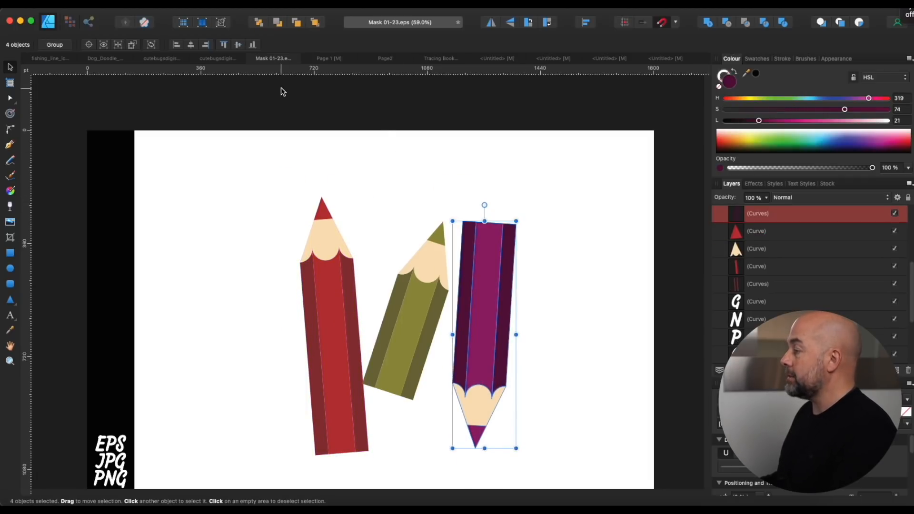
click(665, 58)
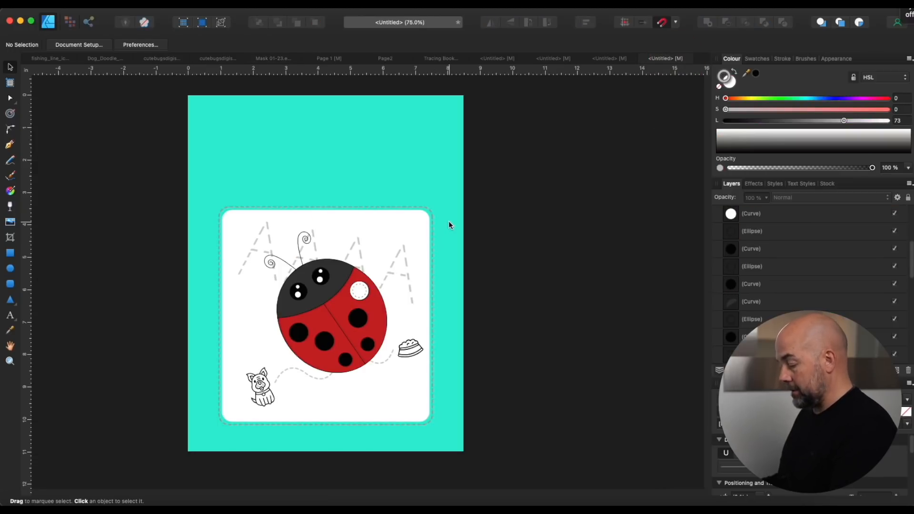
key(super+v)
Shrink the purple pencil, tilt it to the right, and place its tip at the top of the third dashed A.
drag(368, 225, 335, 336)
mouse_move(324, 369)
mouse_down()
mouse_move(336, 362)
mouse_move(401, 202)
mouse_up()
mouse_move(416, 168)
mouse_down()
mouse_move(415, 154)
mouse_move(432, 173)
mouse_up()
drag(404, 206, 388, 206)
drag(417, 173, 413, 158)
click(505, 209)
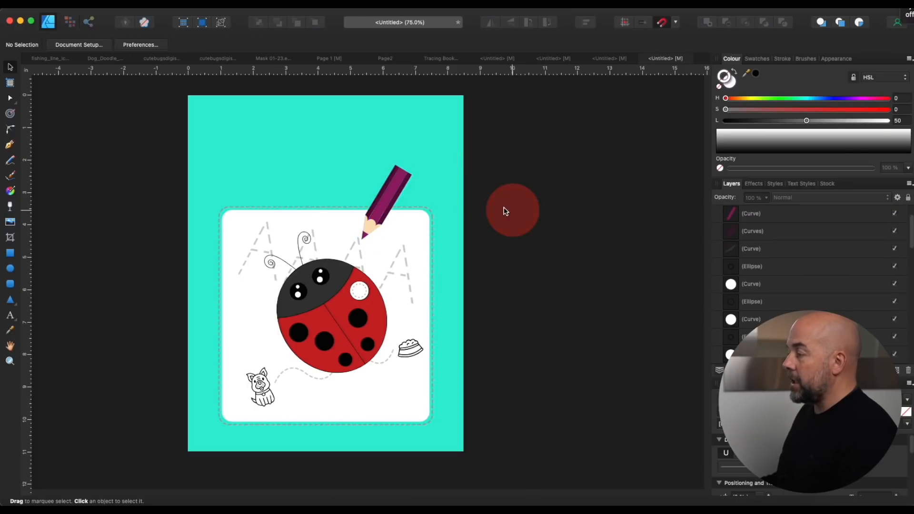
Recolour the pencil's central body stripe bright red with hue 360, saturation 100 and lightness 50.
click(390, 193)
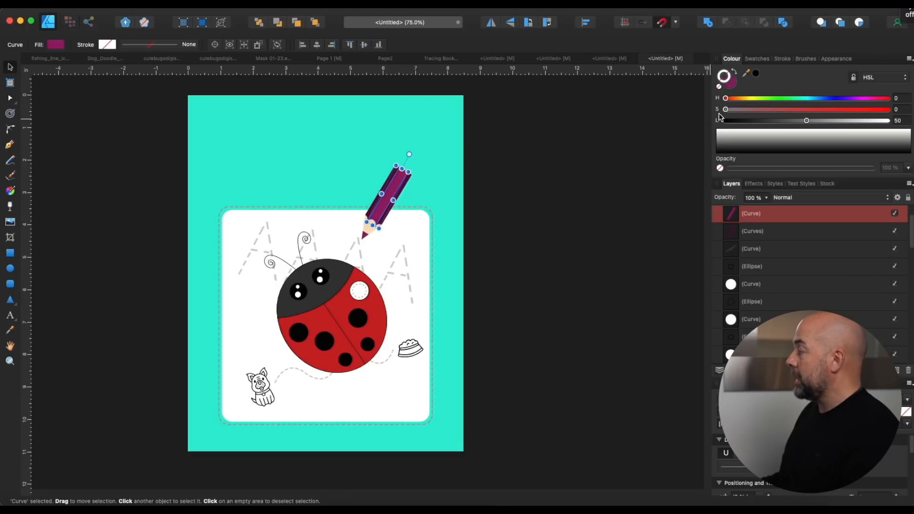
click(733, 87)
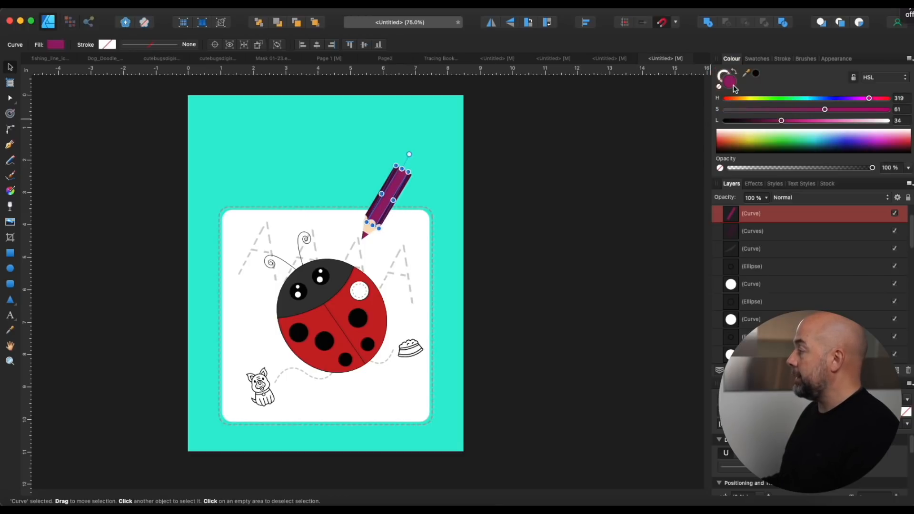
drag(781, 121, 807, 122)
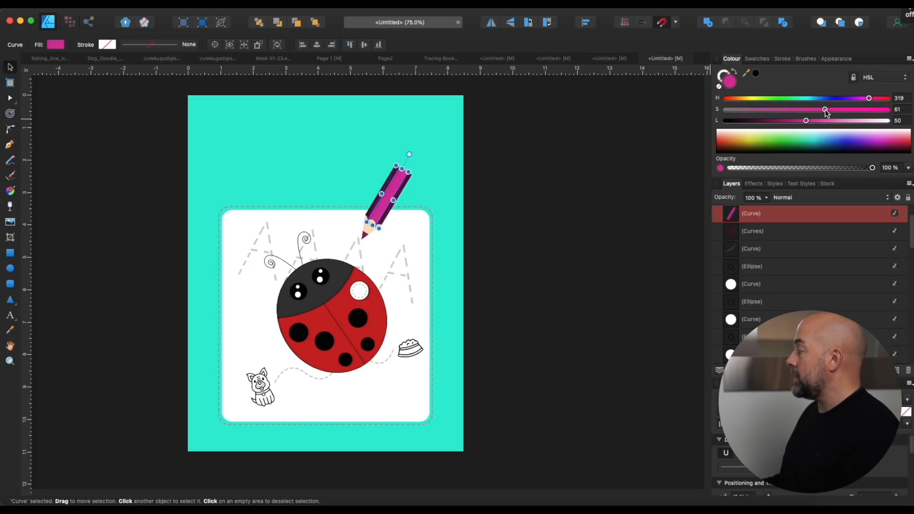
mouse_move(825, 110)
mouse_down()
mouse_move(898, 113)
mouse_move(909, 139)
mouse_up()
drag(870, 102, 907, 101)
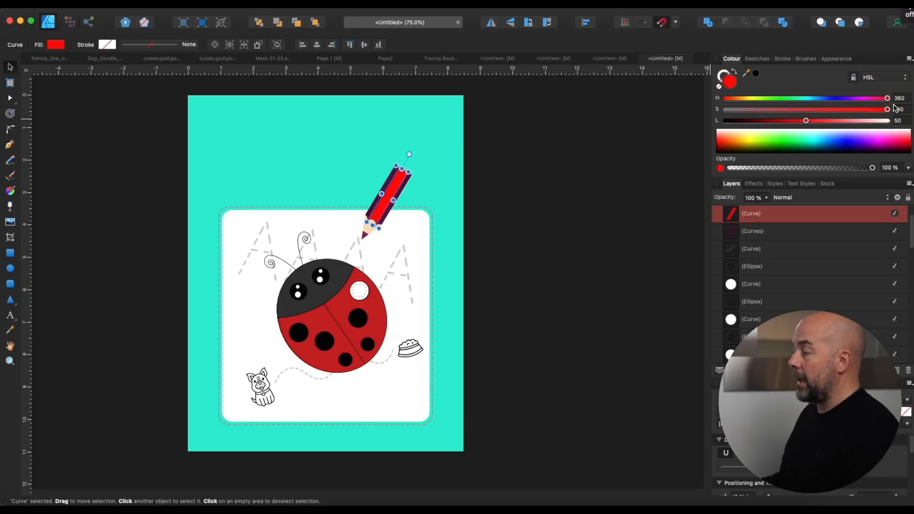
Recolour the pencil's side stripes a darker red with hue 360, saturation 100 and lightness below 45.
click(400, 191)
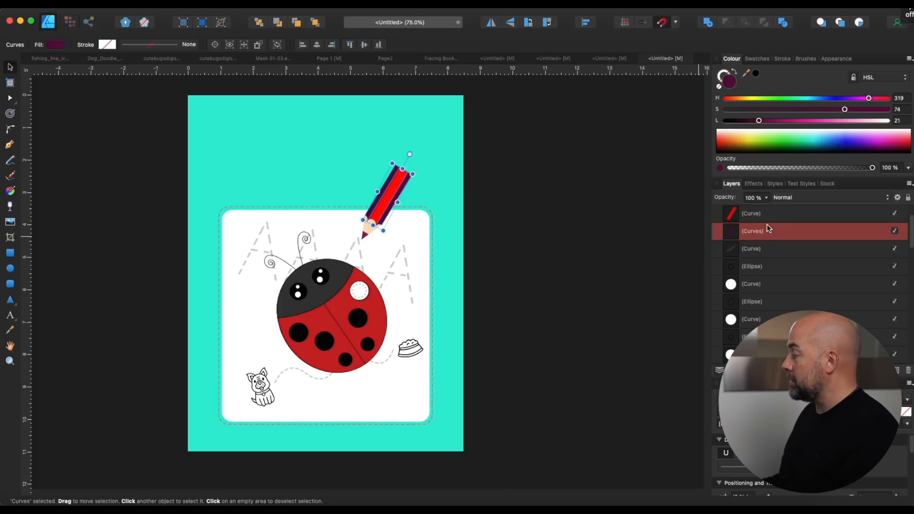
click(806, 121)
drag(844, 109, 888, 109)
click(889, 99)
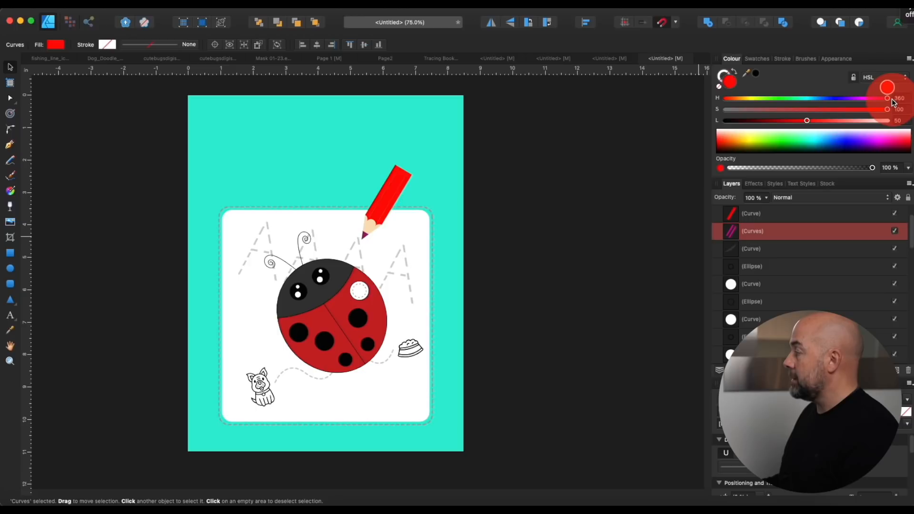
click(807, 122)
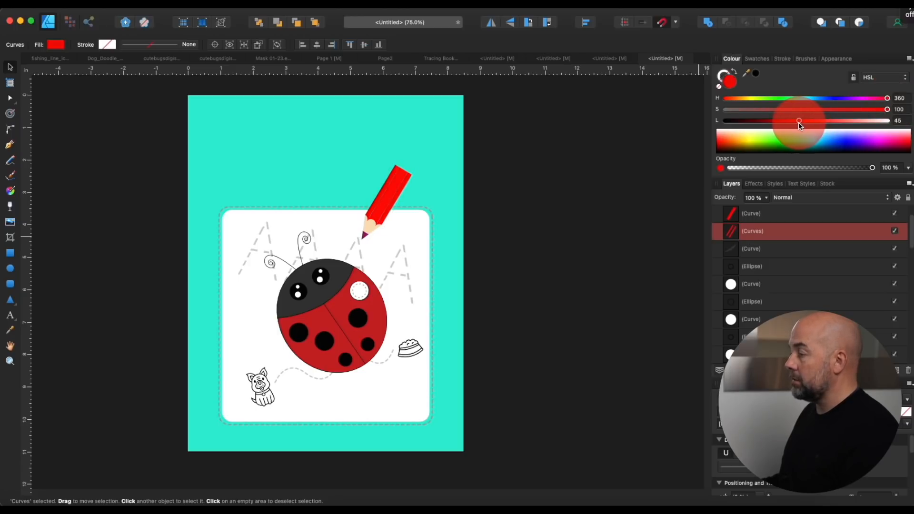
drag(785, 124, 784, 124)
Recolour the pencil's purple tip red to match its body and clear the selection.
click(364, 235)
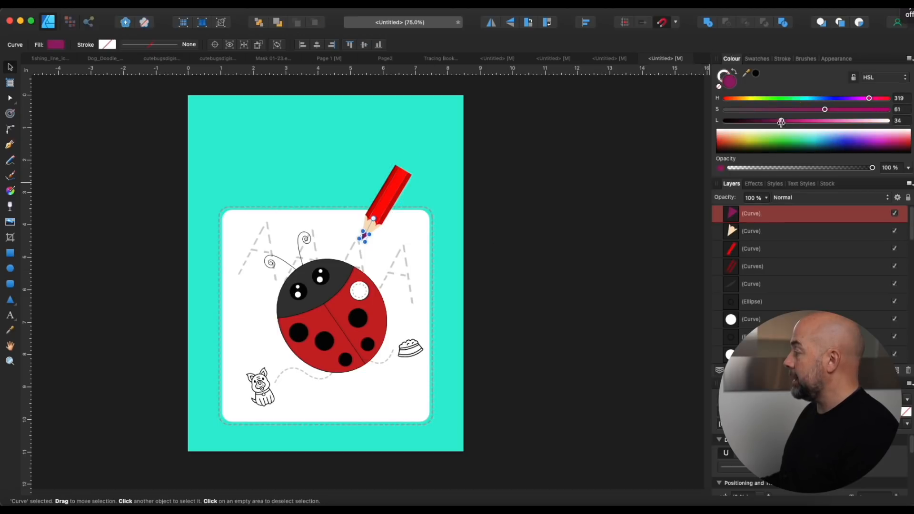
click(399, 233)
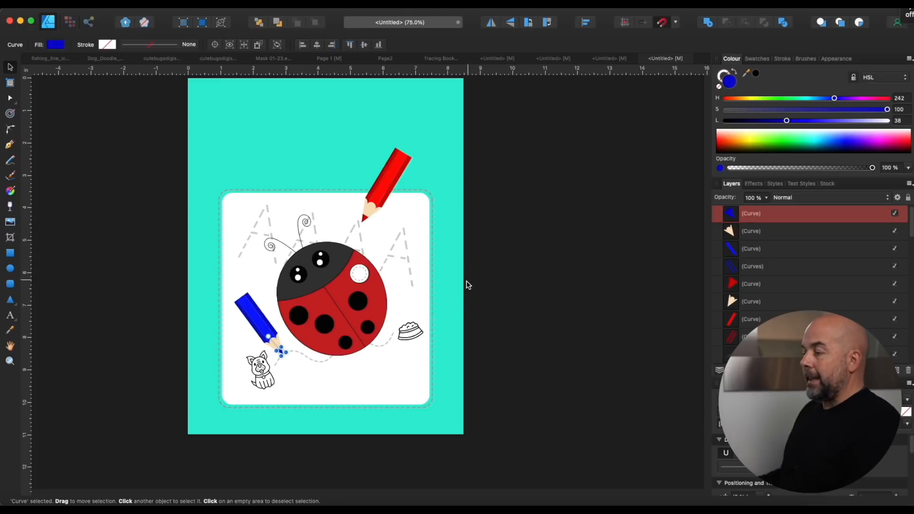
click(468, 285)
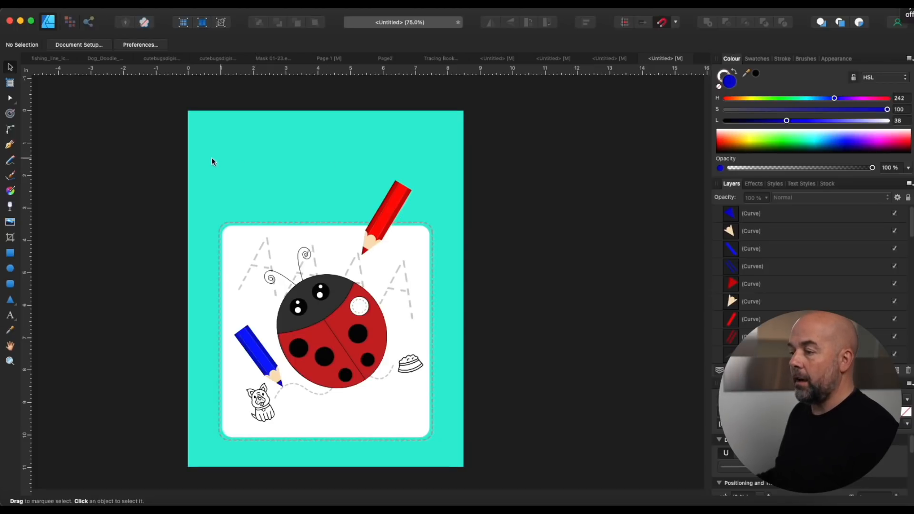
Add the artistic text "Pre-School" above the white panel and enlarge it to 73.5 pt.
click(10, 316)
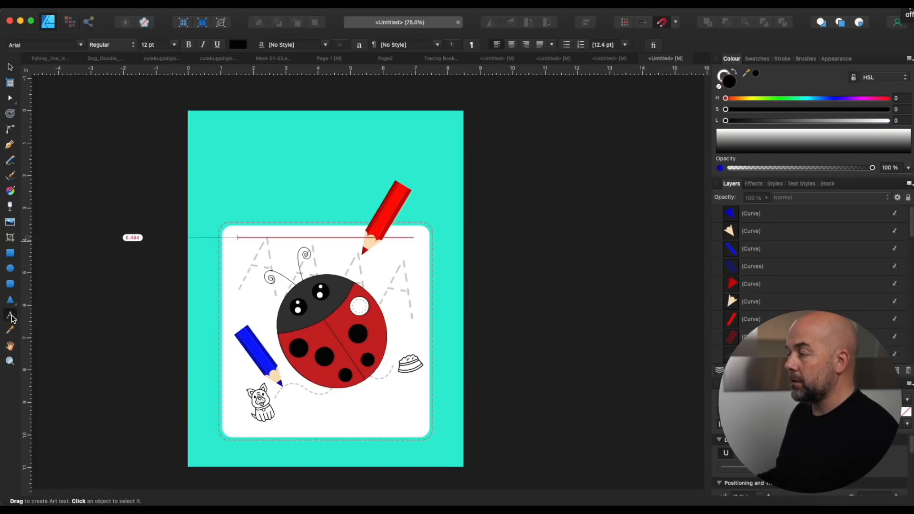
click(274, 166)
text(Pre)
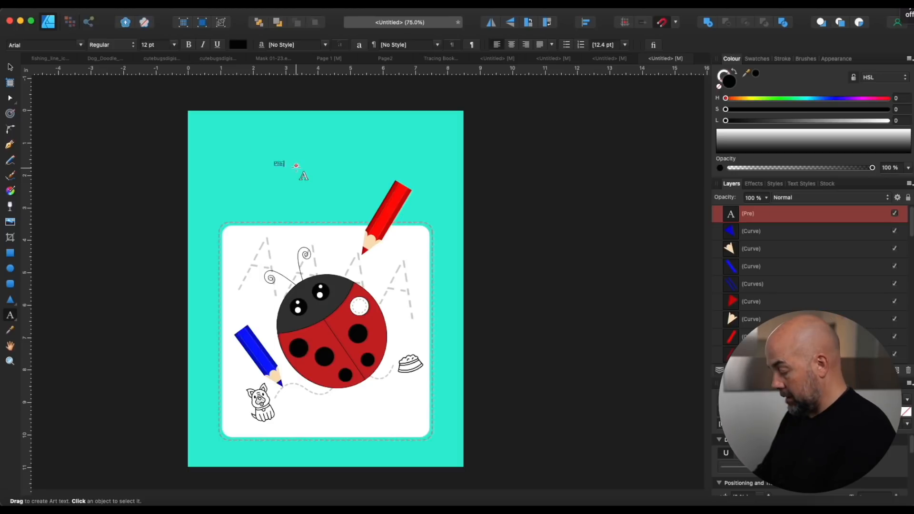
text(-School)
key(Escape)
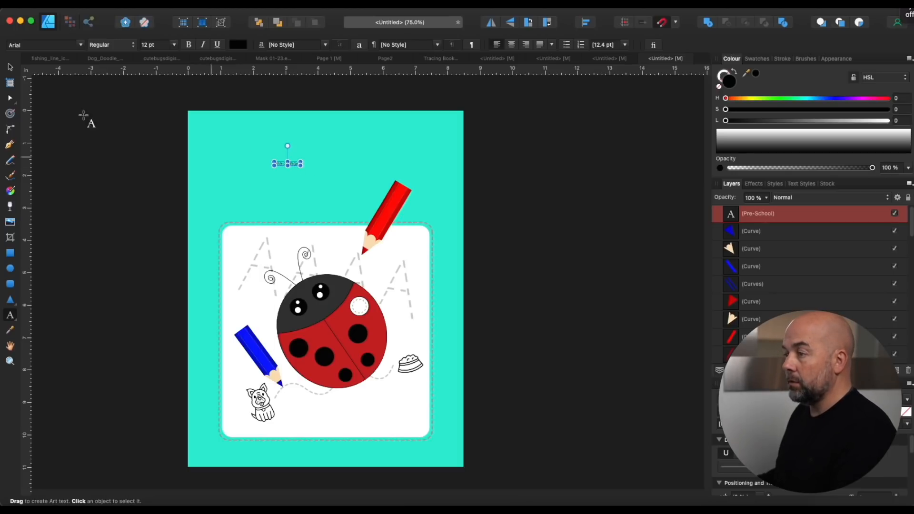
click(10, 68)
drag(302, 165, 353, 208)
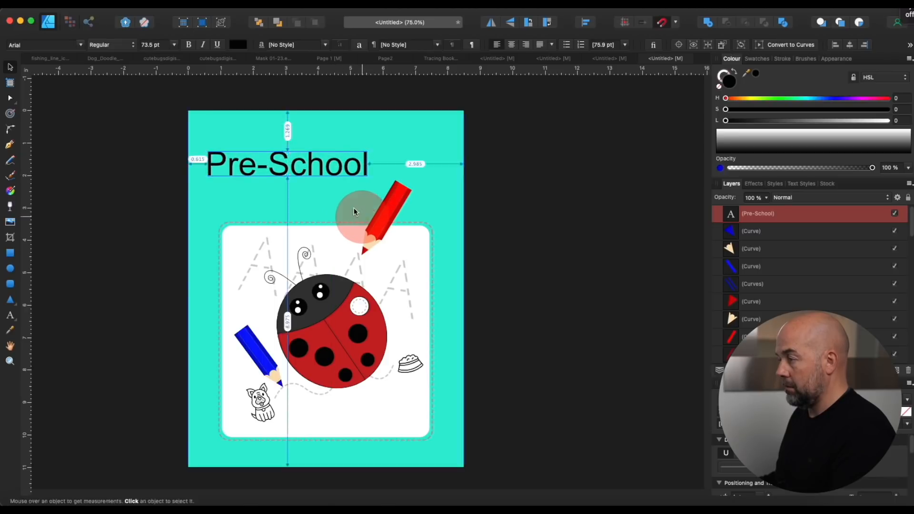
Duplicate the "Pre-School" title, change the copy to "Writing", and centre it directly beneath the first line.
drag(320, 168, 336, 186)
double_click(336, 189)
triple_click(336, 189)
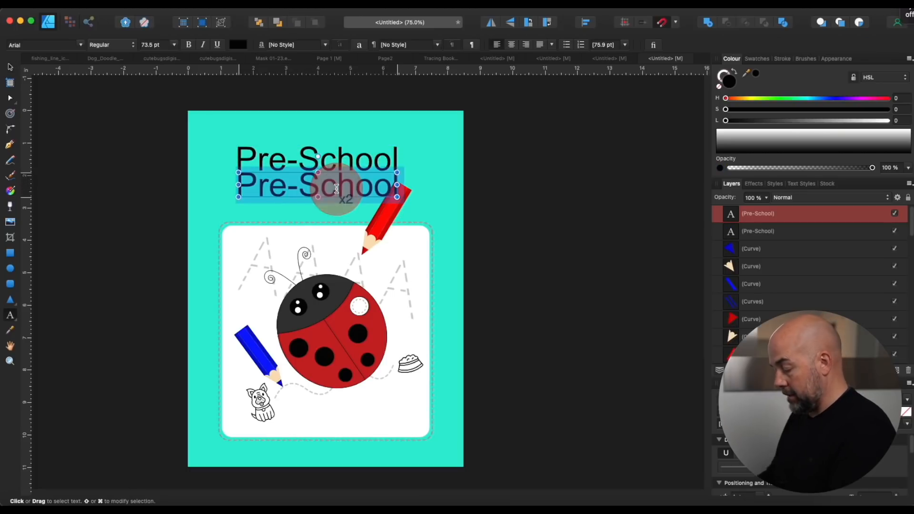
text(Writing)
click(10, 68)
drag(302, 193, 328, 188)
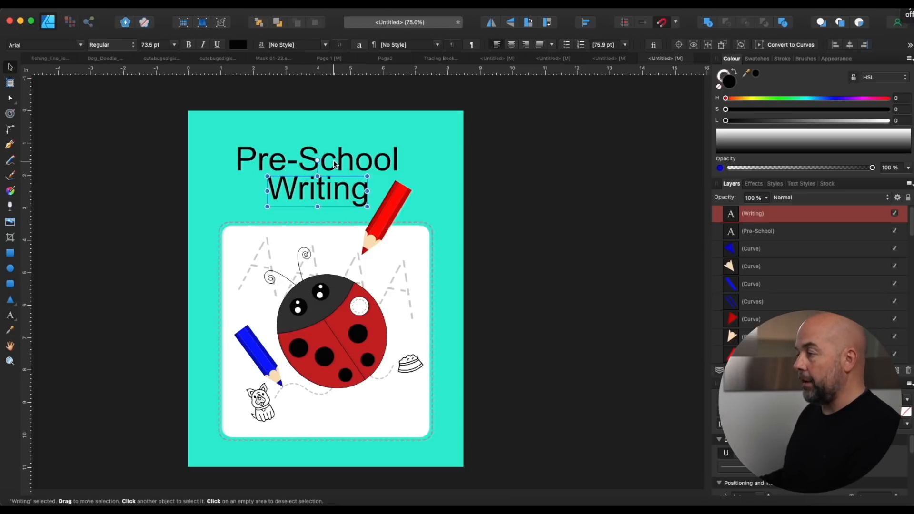
Set the "Pre-School" and "Writing" title lines in Marker Felt Thin and re-centre "Writing" beneath "Pre-School".
shift+click(335, 165)
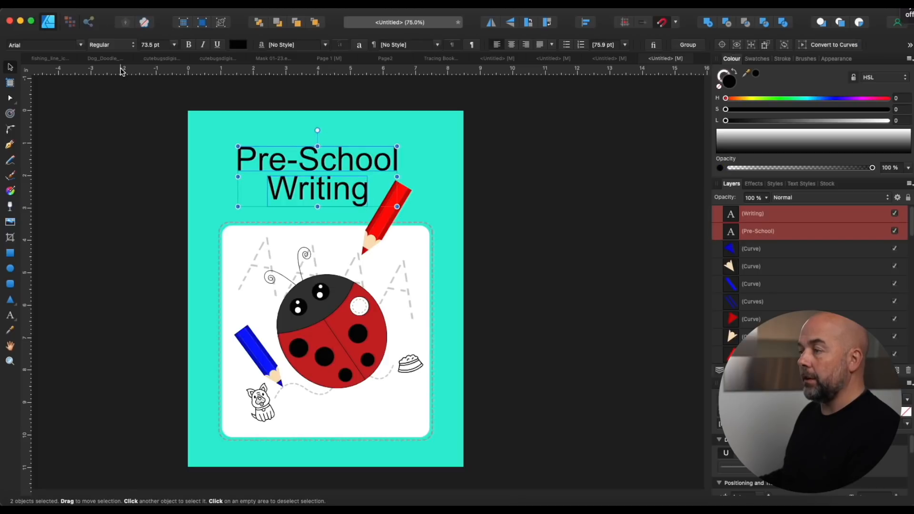
click(81, 44)
scroll(79, 332, down, 15)
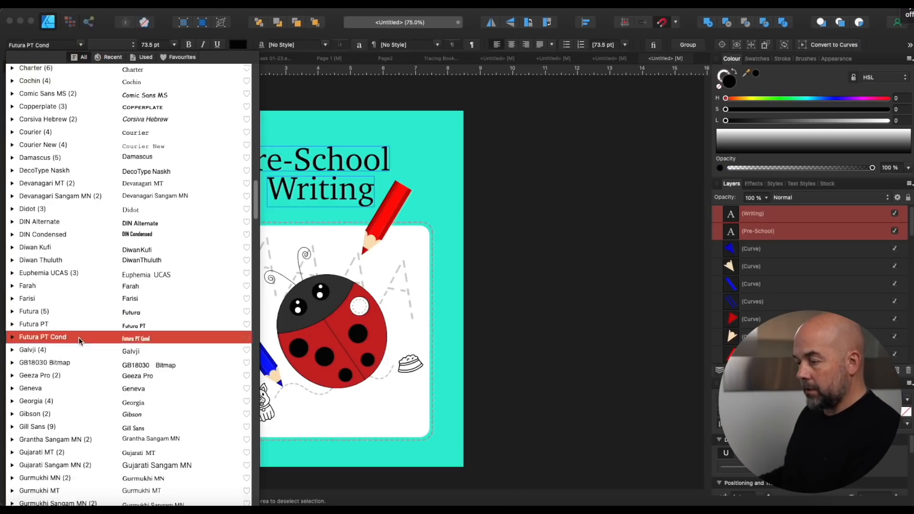
scroll(69, 406, down, 20)
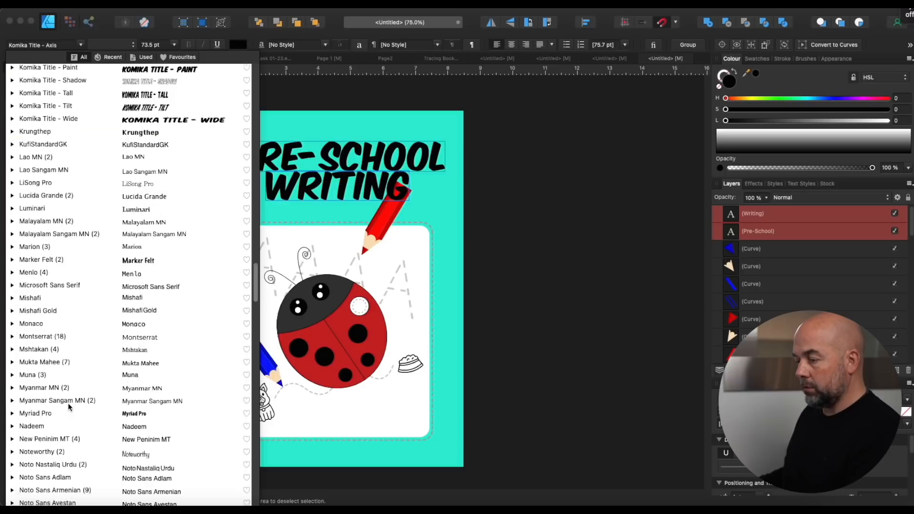
click(64, 178)
click(321, 188)
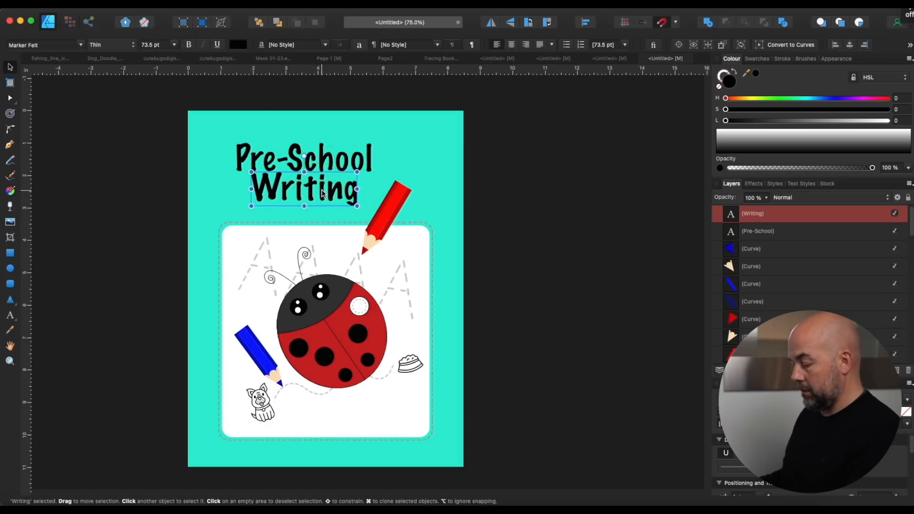
Enlarge both title lines together to about 98.1 pt, rotate them to slope upward to the right, and place them above the ladybug.
shift+click(323, 164)
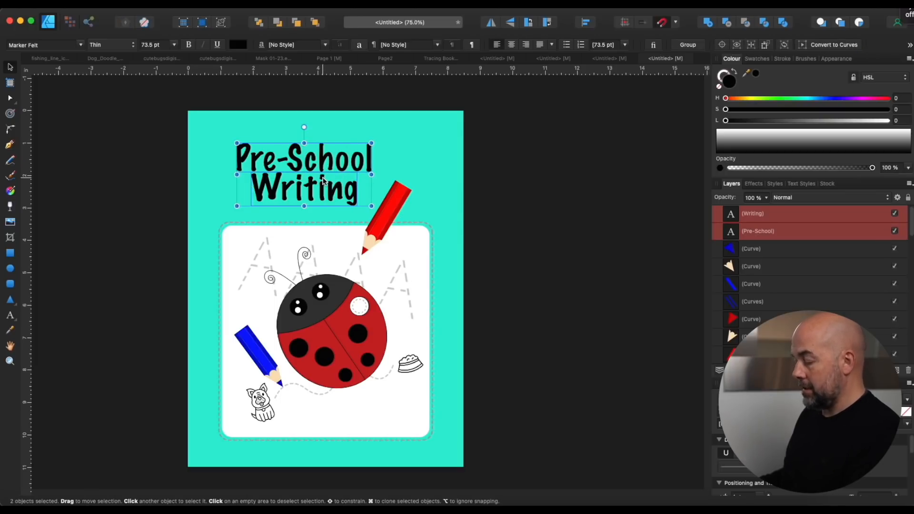
drag(372, 207, 386, 212)
drag(328, 207, 354, 215)
mouse_move(419, 223)
mouse_down()
mouse_move(422, 198)
mouse_move(409, 200)
mouse_move(421, 207)
mouse_up()
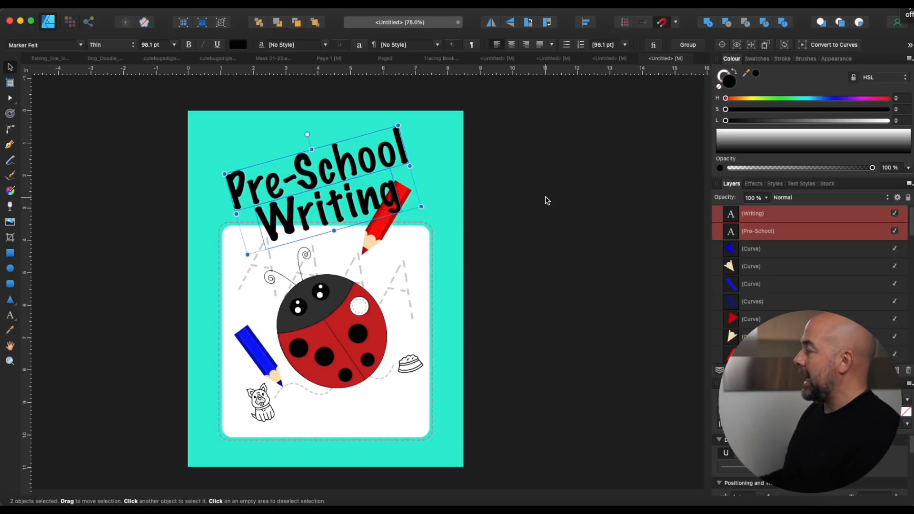
Fill both title lines with bright yellow using hue 60, saturation 100 and lightness 50.
drag(727, 121, 811, 122)
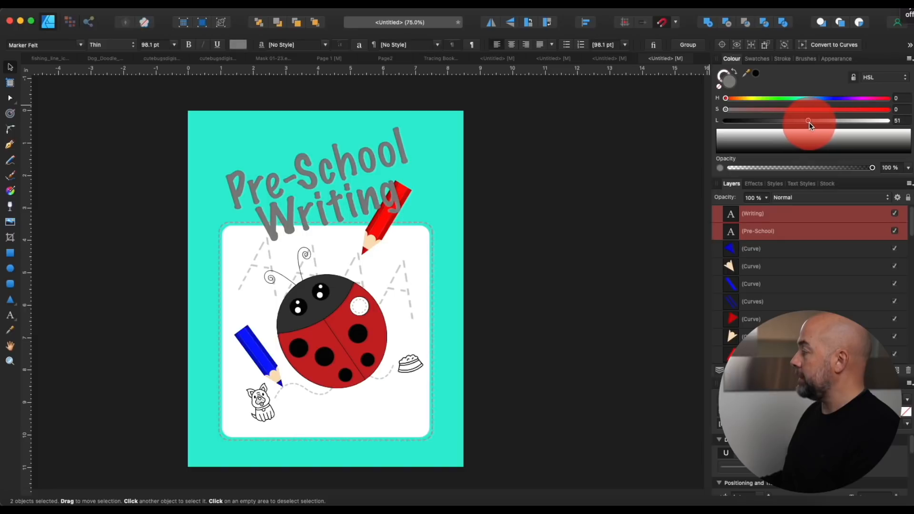
drag(725, 108, 888, 109)
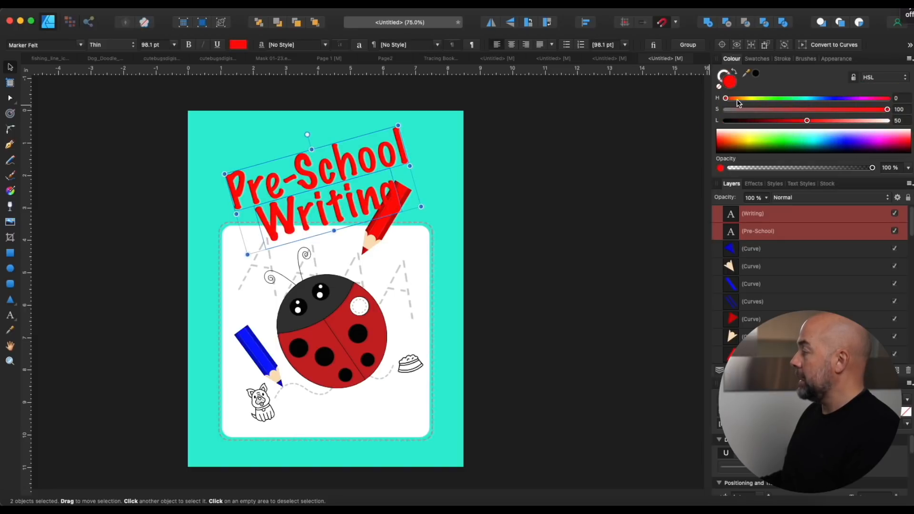
drag(726, 98, 752, 98)
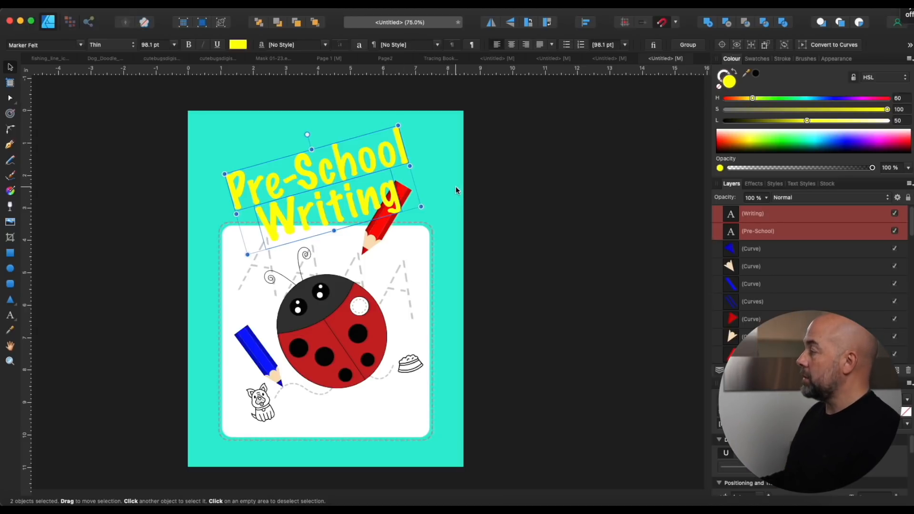
Give both yellow title lines a black 2 pt outline and clear the selection.
click(723, 74)
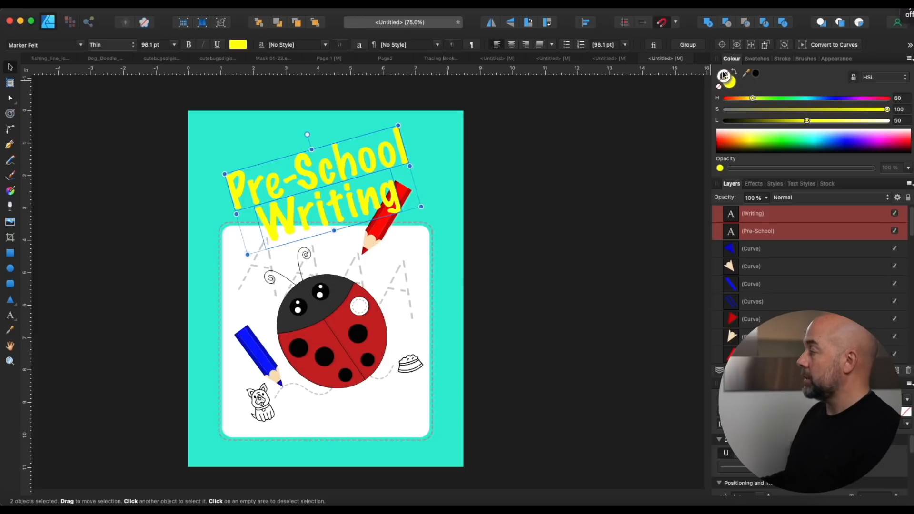
click(723, 74)
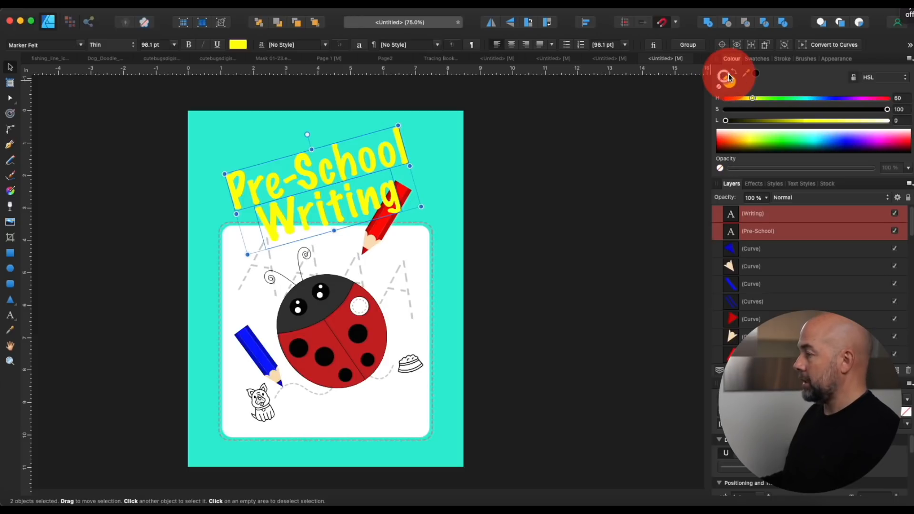
click(755, 75)
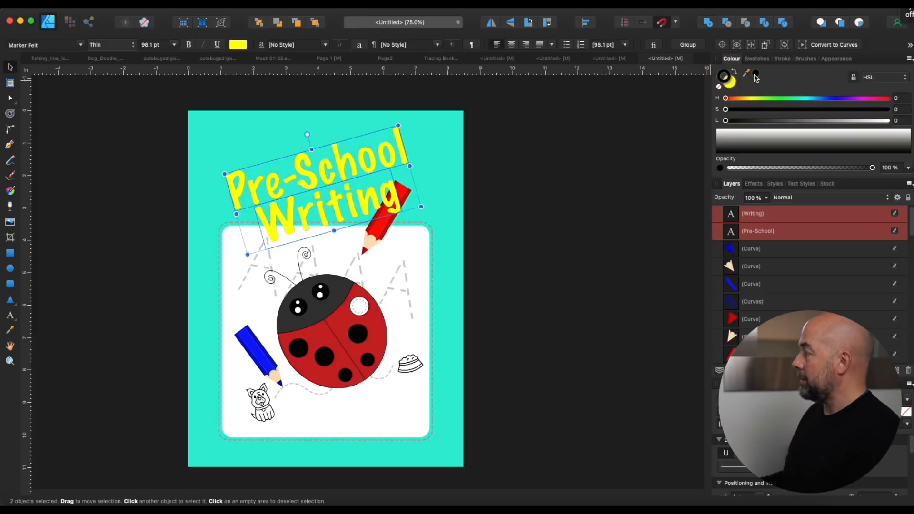
click(782, 59)
drag(742, 90, 773, 90)
click(548, 200)
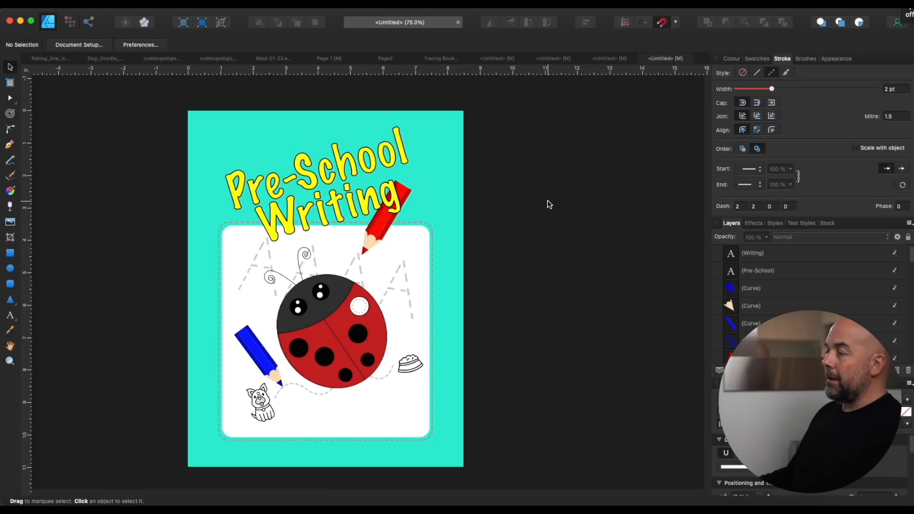
Nudge both title lines together slightly up and to the right on the cover, and deselect them.
click(314, 179)
shift+click(346, 212)
drag(347, 205, 350, 206)
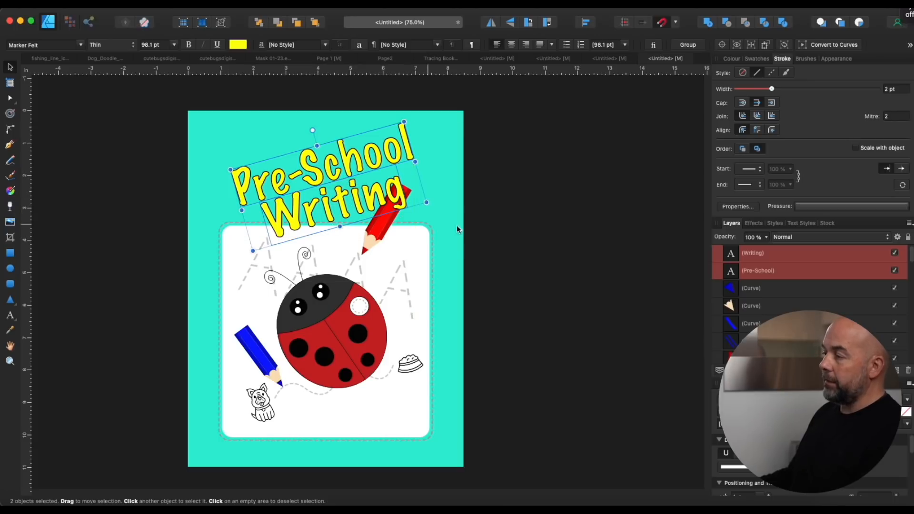
click(490, 233)
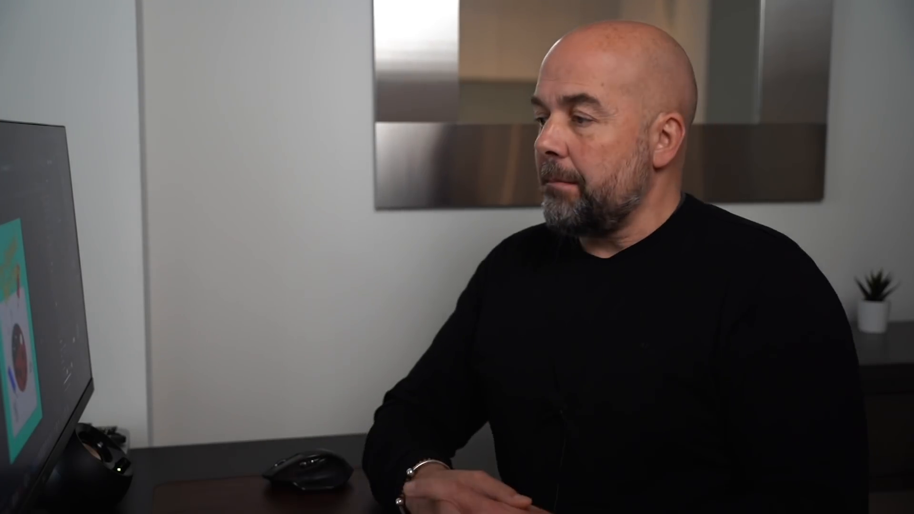